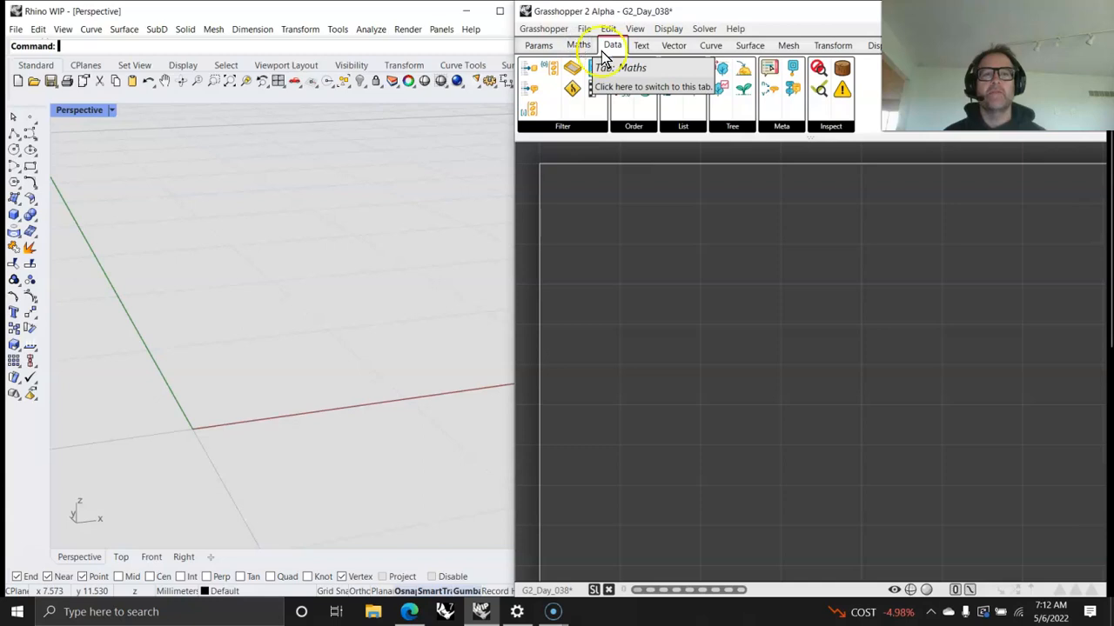
{"action": "left_click", "coordinate": [579, 46]}
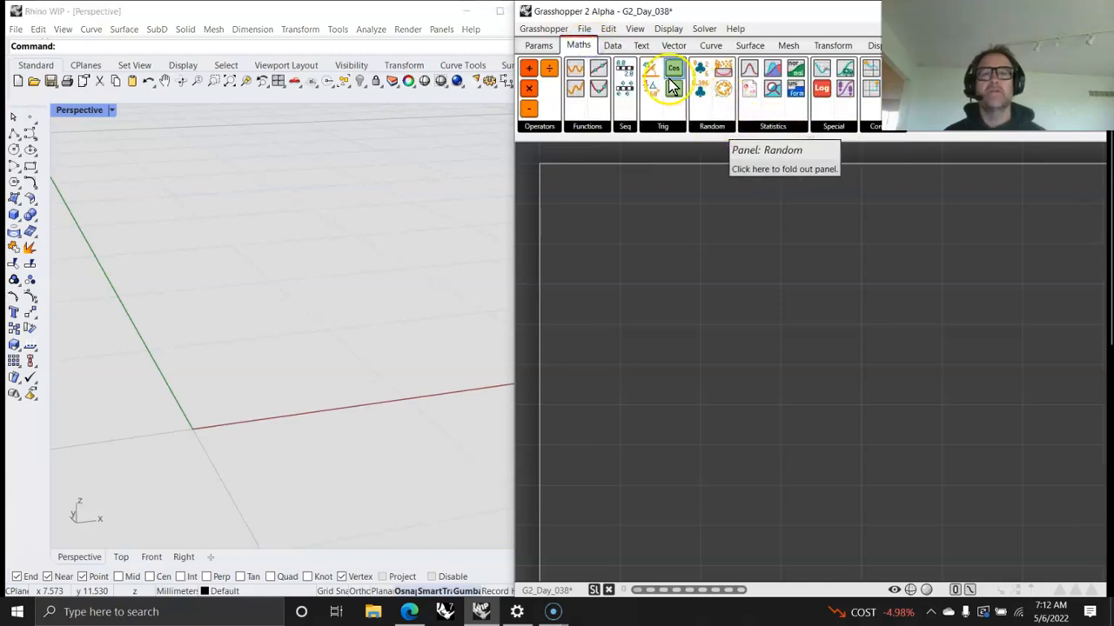
{"action": "left_click", "coordinate": [663, 129]}
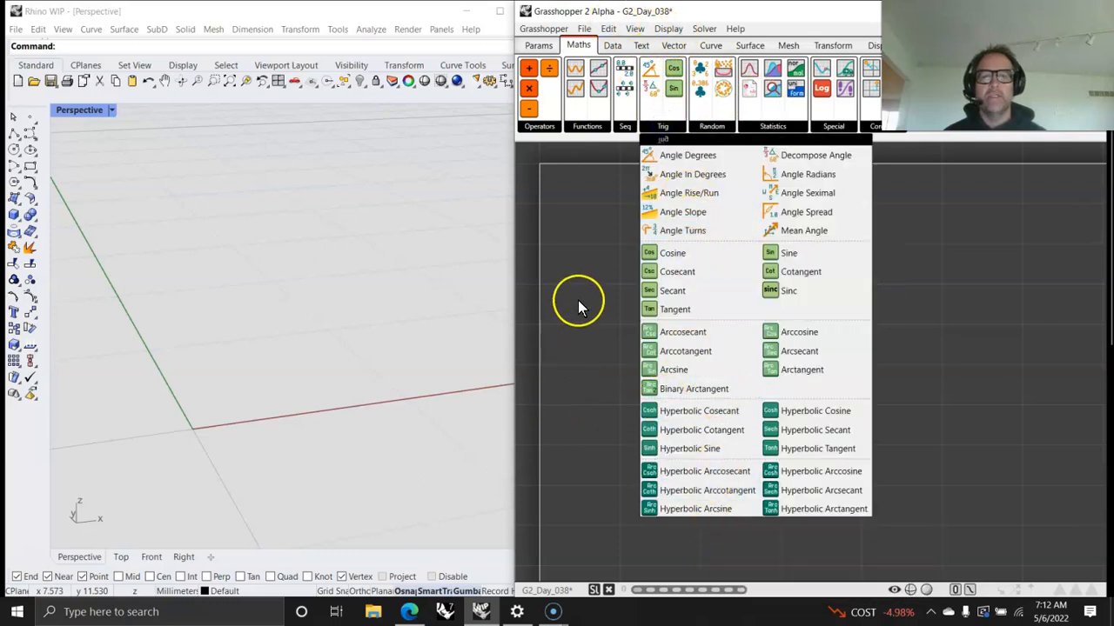
Step: Place an Item From Index component near the upper edge of the canvas, leaving room for components that feed it
{"action": "left_click", "coordinate": [611, 45]}
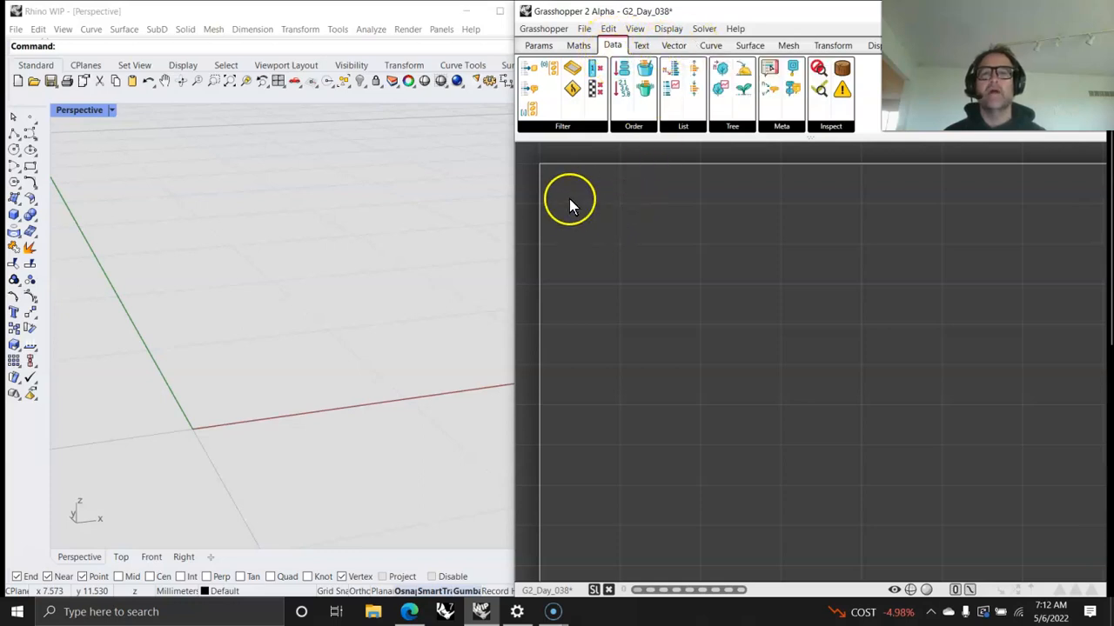
{"action": "left_click", "coordinate": [568, 129]}
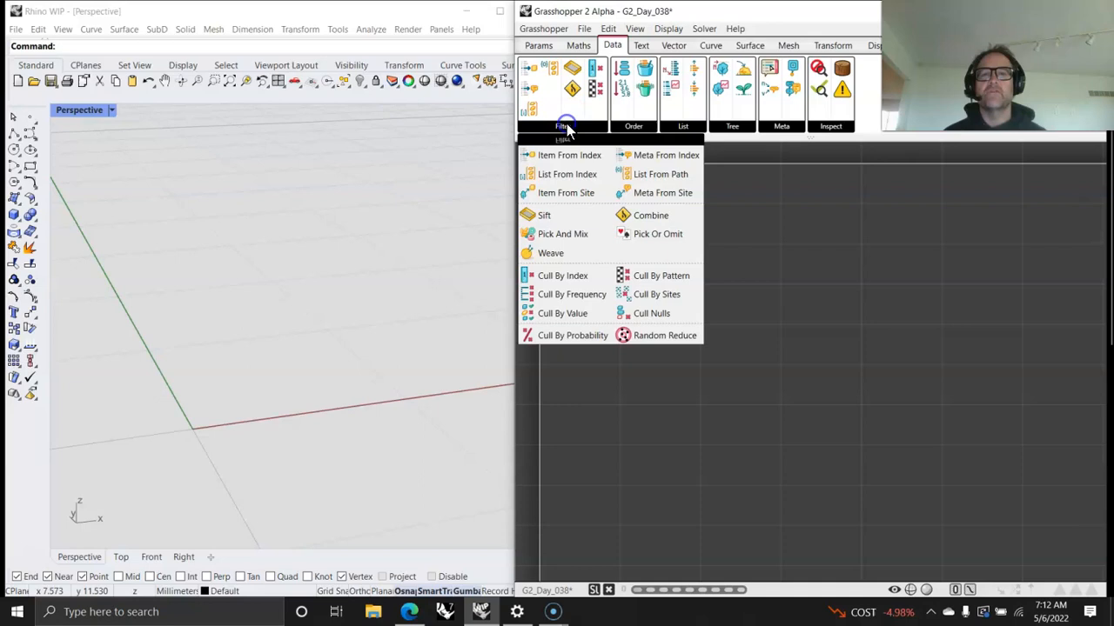
{"action": "left_click_drag", "start_coordinate": [563, 151], "coordinate": [827, 223]}
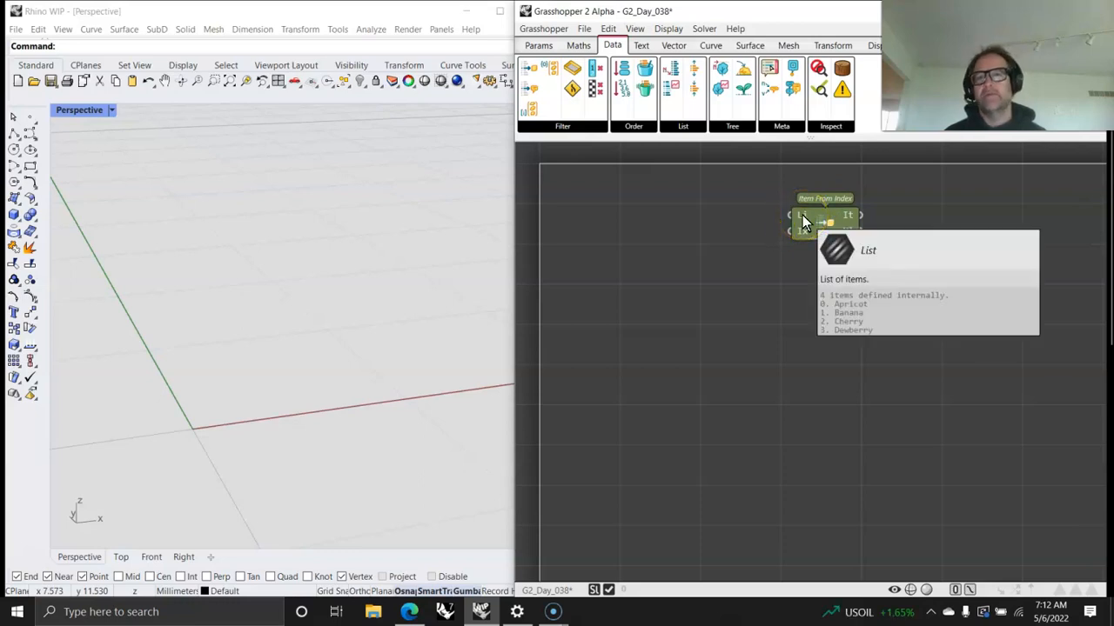
{"action": "left_click_drag", "start_coordinate": [818, 219], "coordinate": [978, 227]}
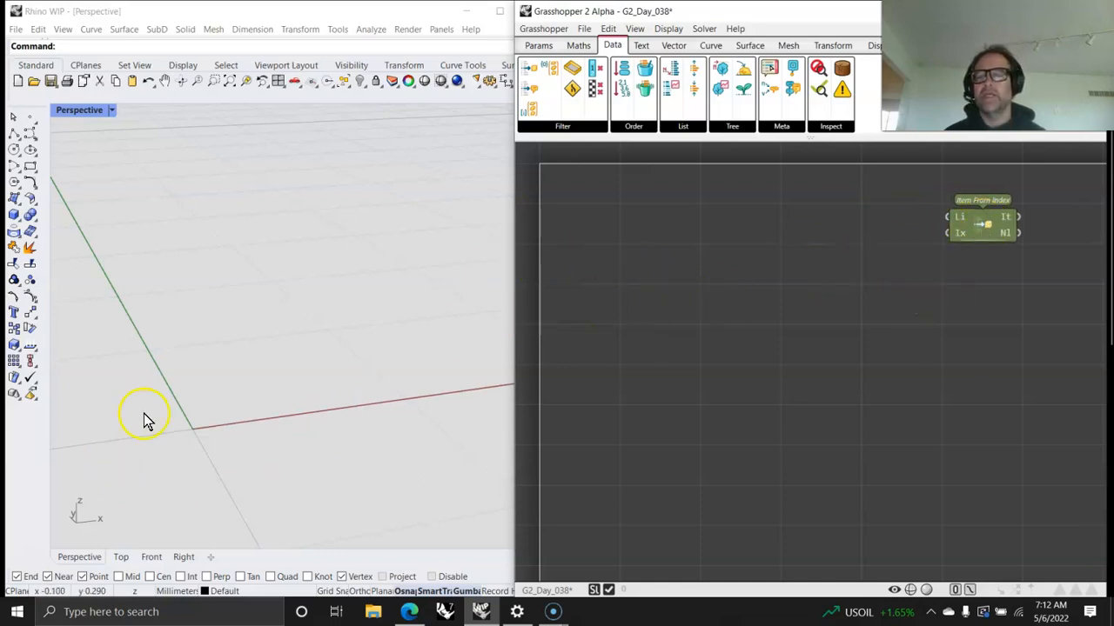
Step: Add a Point XYZ component and feed its x input from the range output of a new Range From Limits component
{"action": "left_click", "coordinate": [668, 47]}
{"action": "left_click_drag", "start_coordinate": [601, 72], "coordinate": [804, 217]}
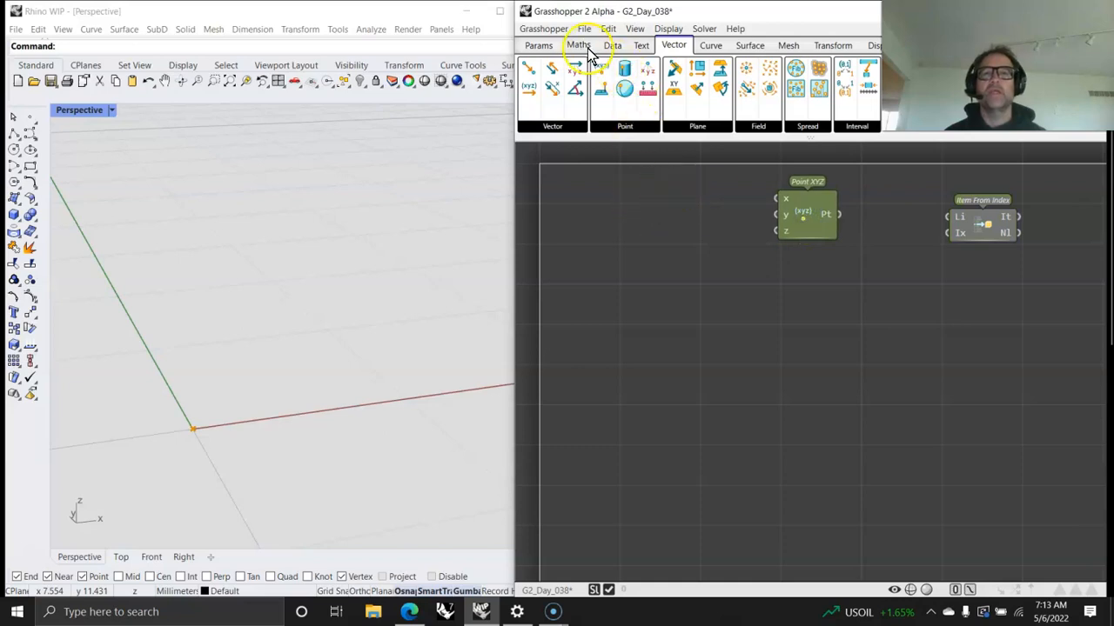
{"action": "double_click", "coordinate": [672, 203]}
{"action": "type", "text": "rang"}
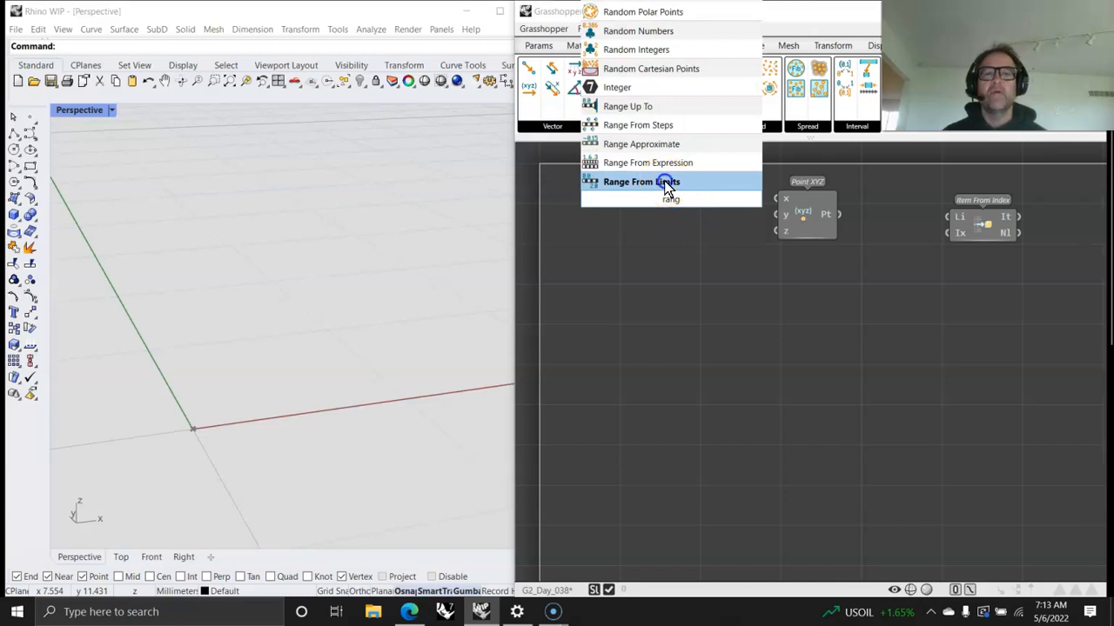
{"action": "left_click", "coordinate": [666, 183]}
{"action": "left_click_drag", "start_coordinate": [697, 186], "coordinate": [774, 198]}
{"action": "left_click_drag", "start_coordinate": [665, 200], "coordinate": [699, 210]}
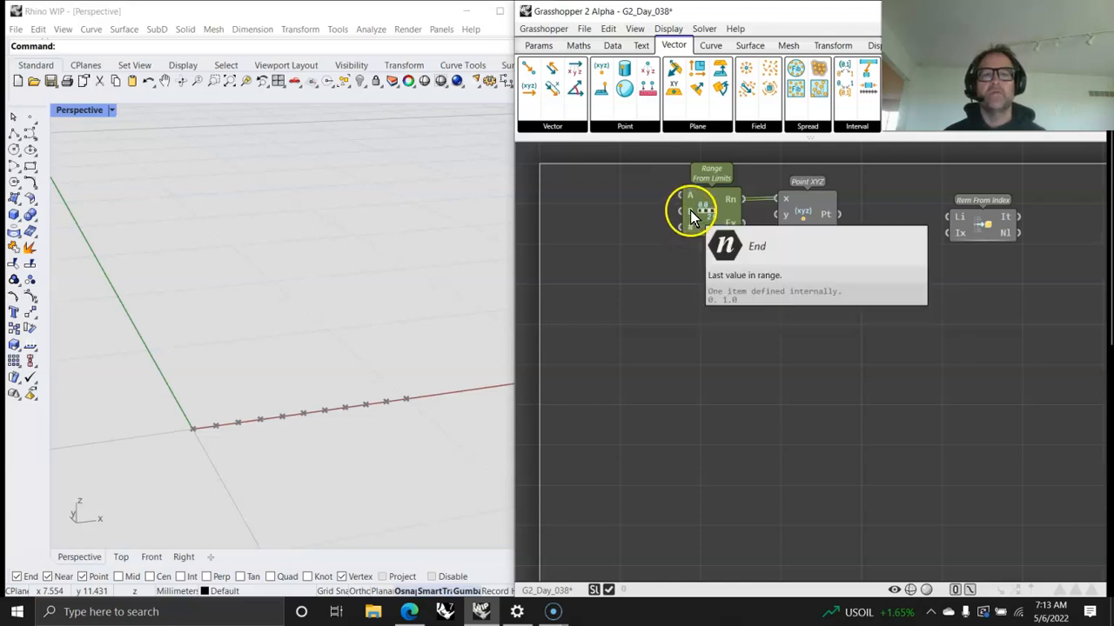
{"action": "left_click_drag", "start_coordinate": [708, 208], "coordinate": [697, 205]}
Step: Wire the point output of Point XYZ into the list input of Item From Index and tidy that component's position
{"action": "mouse_move", "coordinate": [953, 228]}
{"action": "left_mouse_down"}
{"action": "mouse_move", "coordinate": [912, 225]}
{"action": "mouse_move", "coordinate": [967, 225]}
{"action": "left_mouse_up"}
{"action": "left_click_drag", "start_coordinate": [839, 213], "coordinate": [854, 212]}
{"action": "left_click_drag", "start_coordinate": [931, 214], "coordinate": [954, 228]}
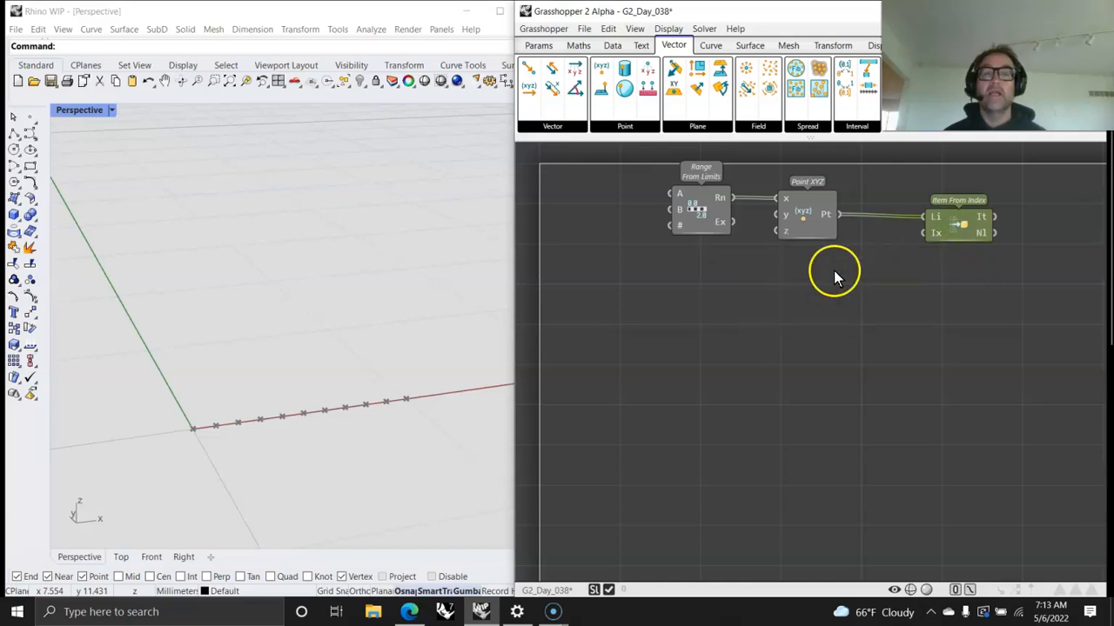
Step: Add a List Length component and wire the point output of Point XYZ into its list input
{"action": "left_click", "coordinate": [533, 45]}
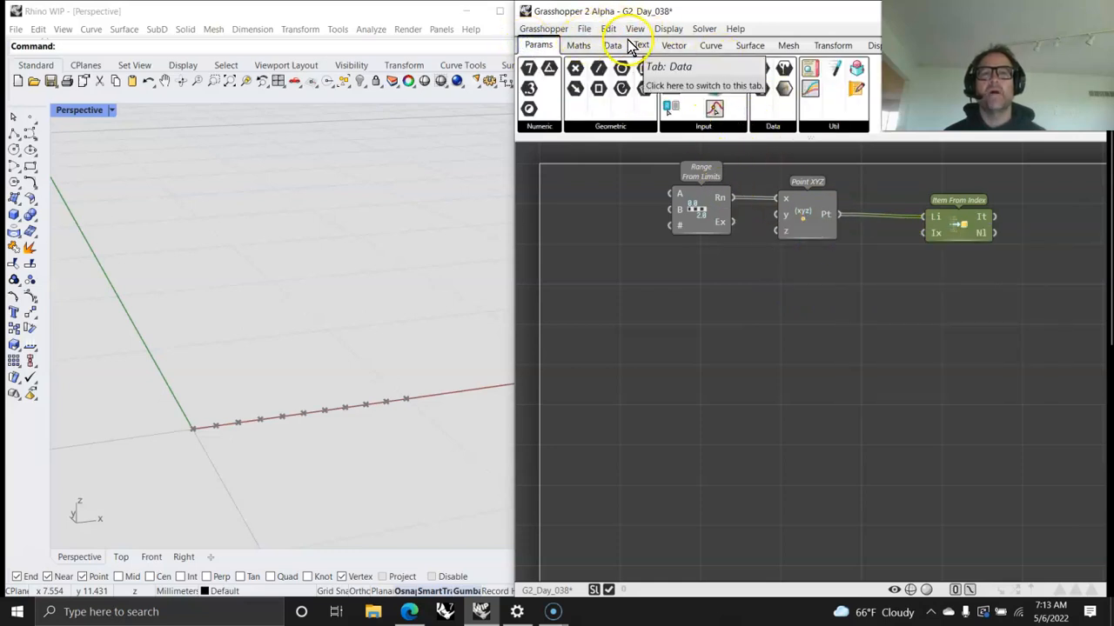
{"action": "left_click", "coordinate": [613, 46]}
{"action": "left_click", "coordinate": [576, 130]}
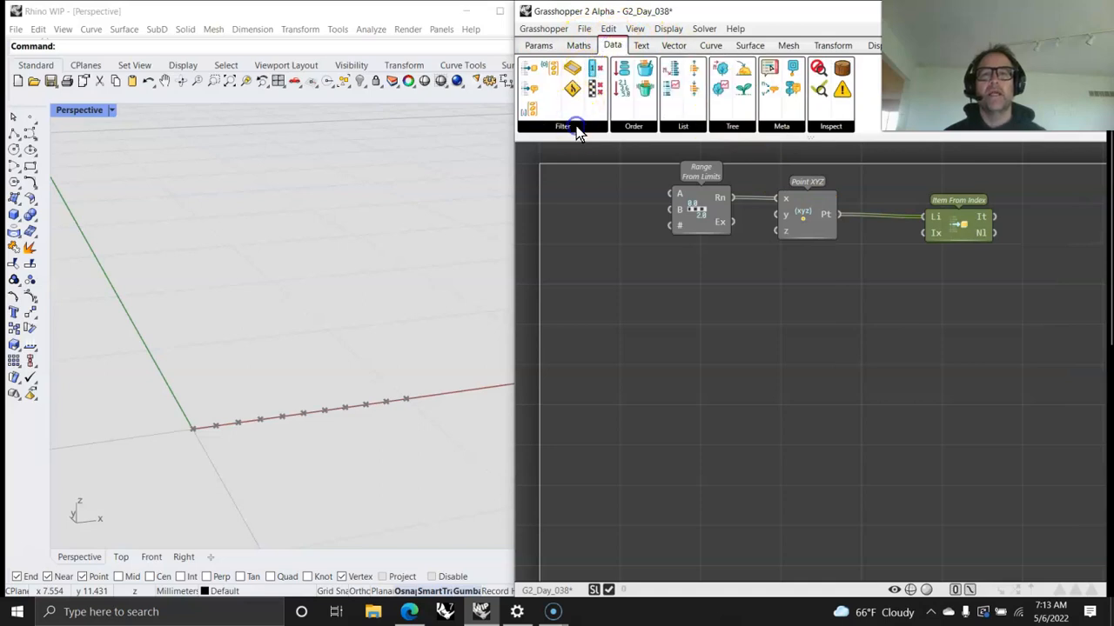
{"action": "left_click", "coordinate": [683, 127]}
{"action": "left_click", "coordinate": [683, 127]}
{"action": "left_click", "coordinate": [703, 155]}
{"action": "left_click", "coordinate": [828, 285]}
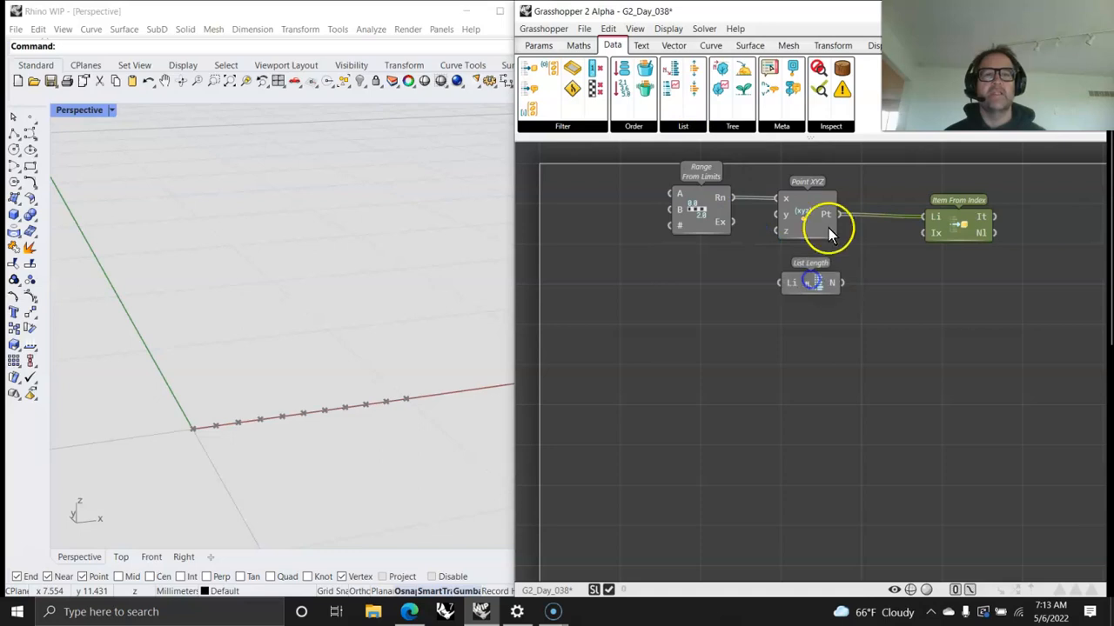
{"action": "left_click_drag", "start_coordinate": [799, 285], "coordinate": [694, 288]}
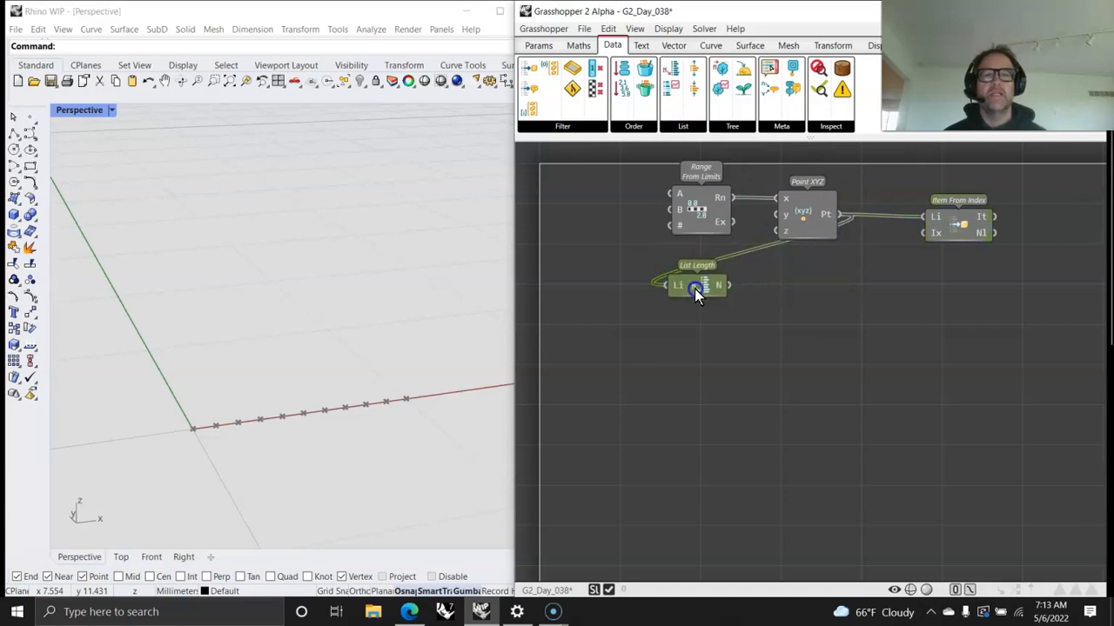
Step: Place List Length just below and after Point XYZ, and shift Item From Index farther along to make space between them
{"action": "left_click", "coordinate": [608, 30]}
{"action": "left_click", "coordinate": [698, 272]}
{"action": "left_click_drag", "start_coordinate": [700, 282], "coordinate": [865, 279]}
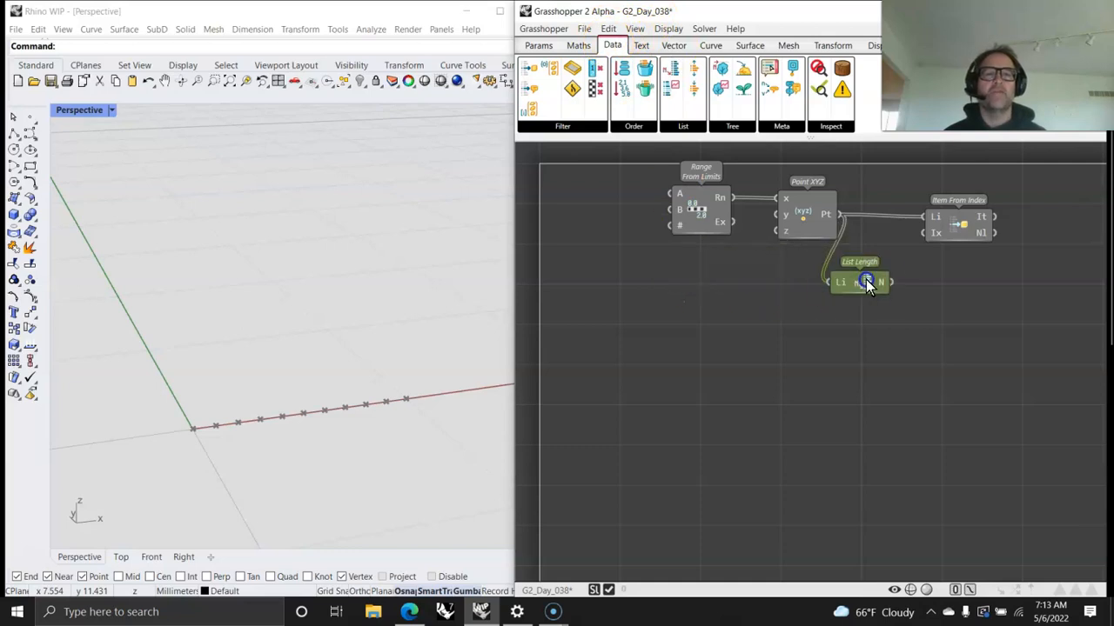
{"action": "right_click_drag", "start_coordinate": [926, 306], "coordinate": [707, 299]}
{"action": "left_click_drag", "start_coordinate": [755, 199], "coordinate": [924, 200]}
{"action": "left_click_drag", "start_coordinate": [662, 263], "coordinate": [673, 253]}
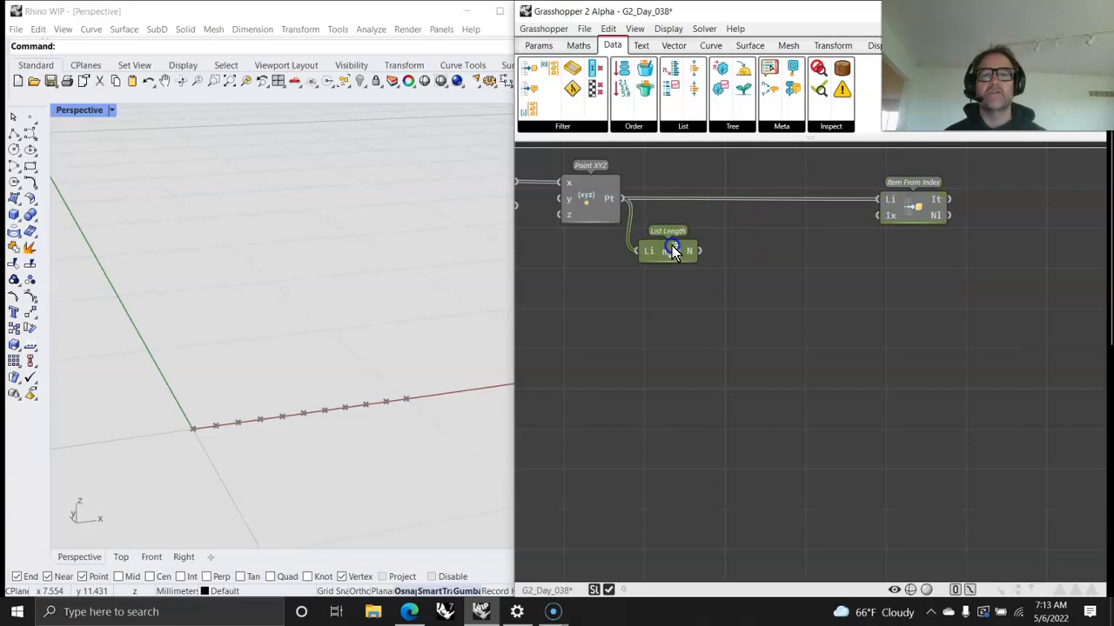
{"action": "right_click_drag", "start_coordinate": [668, 245], "coordinate": [750, 270]}
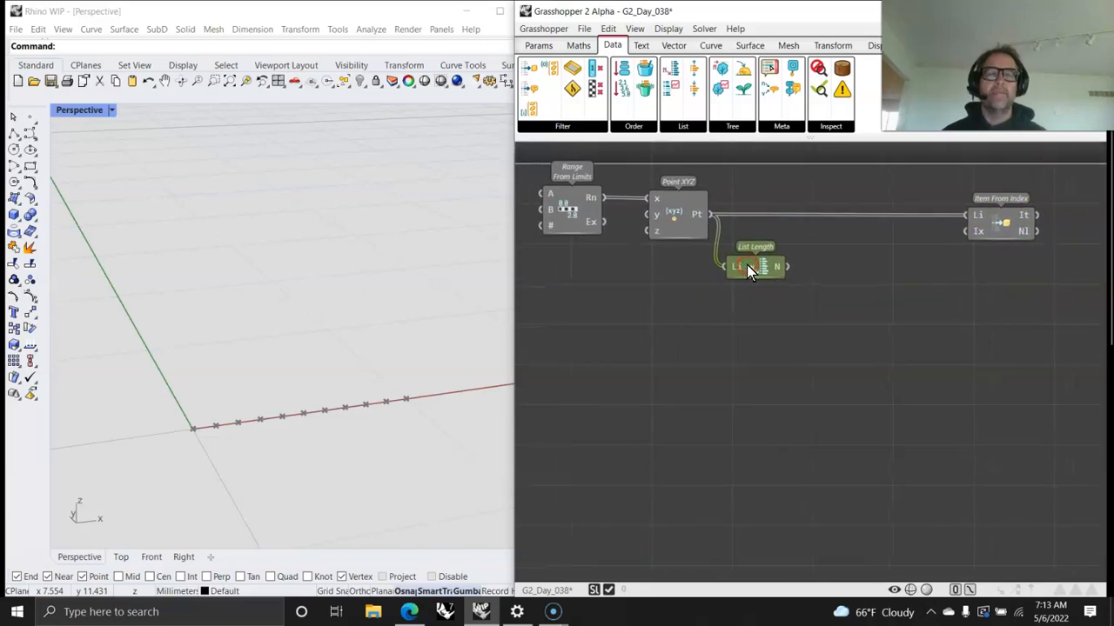
{"action": "left_click", "coordinate": [673, 294]}
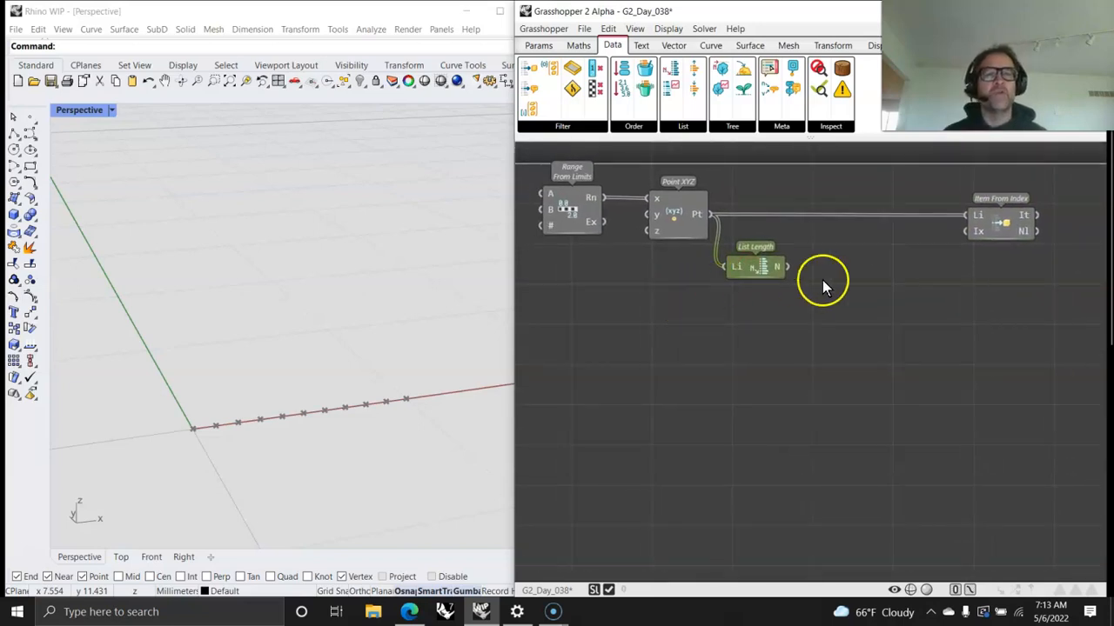
{"action": "left_click", "coordinate": [637, 29]}
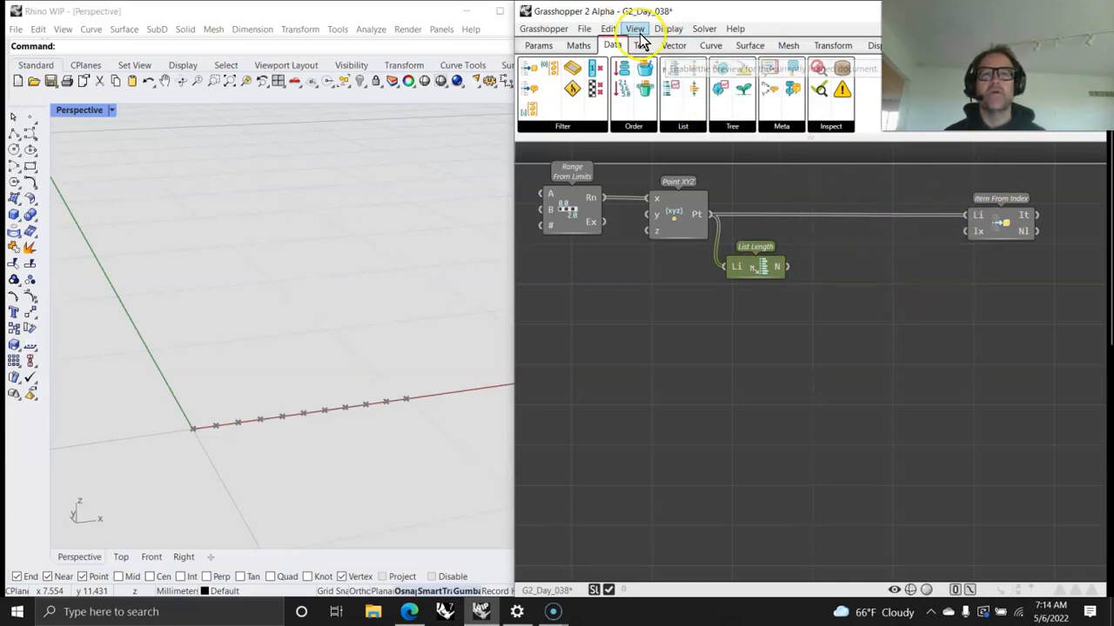
{"action": "left_click", "coordinate": [979, 290]}
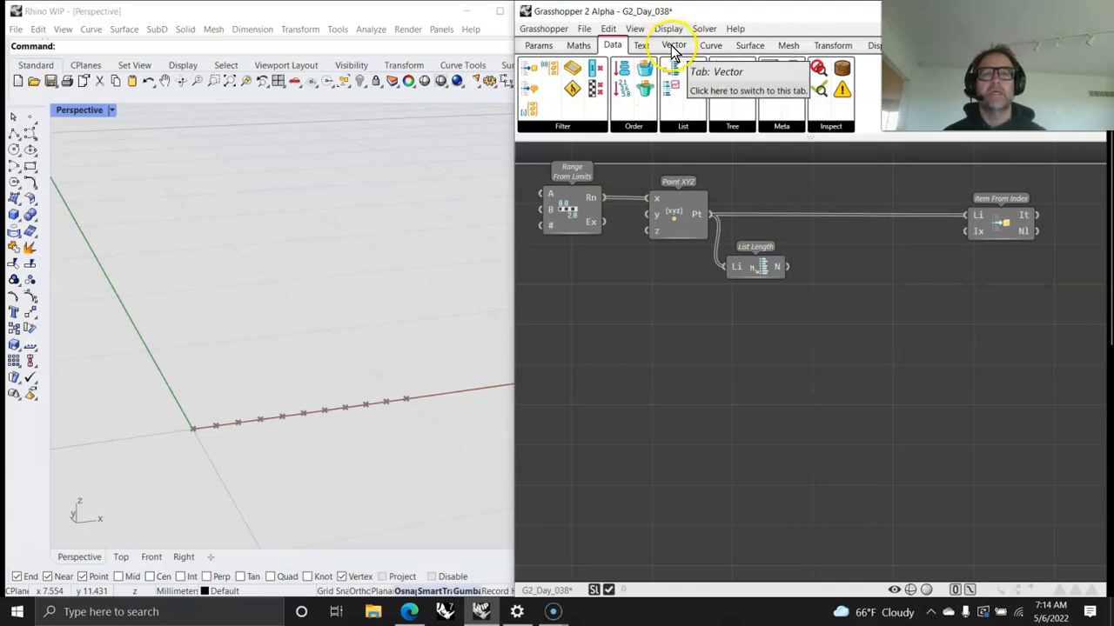
Step: Add a Panel, connect the List Length output to it, and place it directly beside List Length
{"action": "left_click", "coordinate": [539, 46]}
{"action": "left_click_drag", "start_coordinate": [806, 74], "coordinate": [964, 329]}
{"action": "left_click_drag", "start_coordinate": [788, 268], "coordinate": [868, 329]}
{"action": "left_click_drag", "start_coordinate": [949, 390], "coordinate": [934, 293]}
{"action": "left_click_drag", "start_coordinate": [1058, 296], "coordinate": [854, 277]}
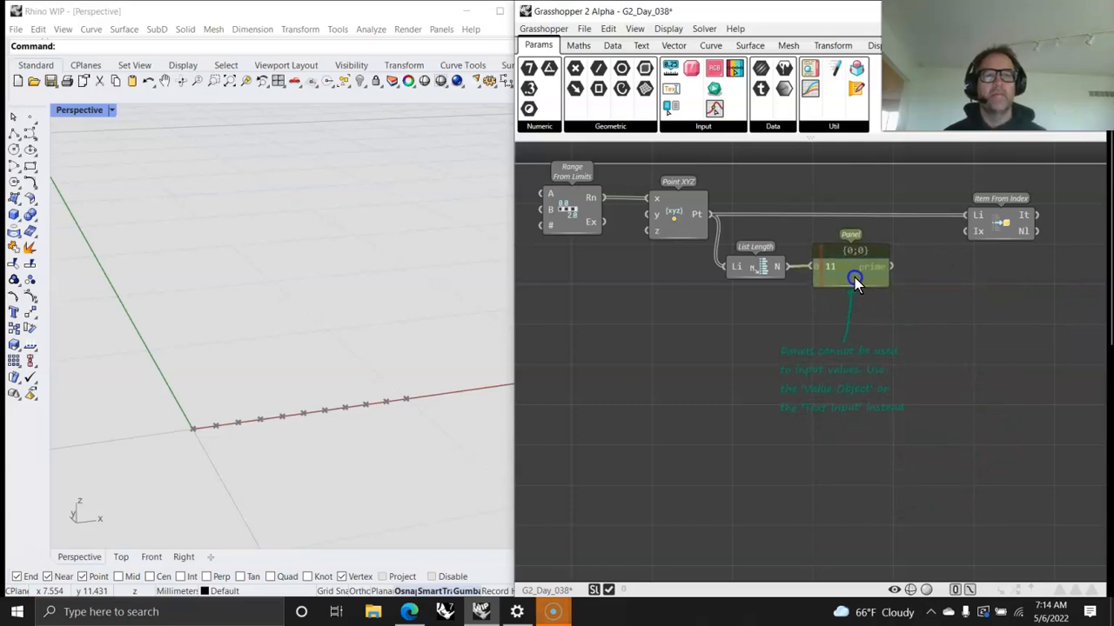
Step: Duplicate the panel, place the copy after Item From Index, and connect the item output to it
{"action": "key", "text": "ctrl+c"}
{"action": "key", "text": "ctrl+v"}
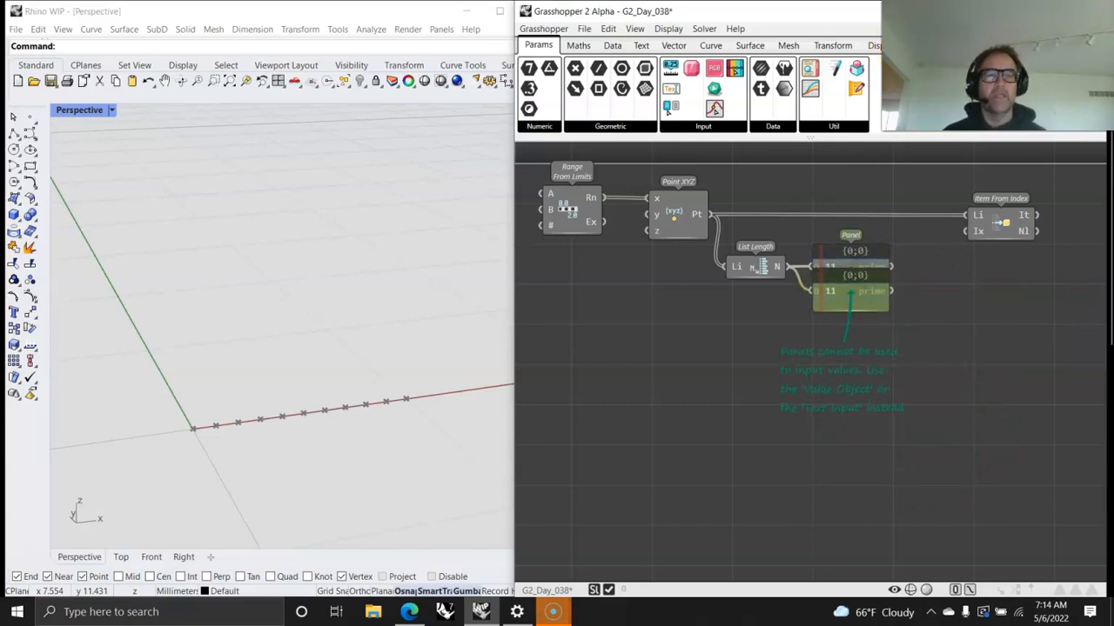
{"action": "left_click_drag", "start_coordinate": [841, 292], "coordinate": [1096, 217]}
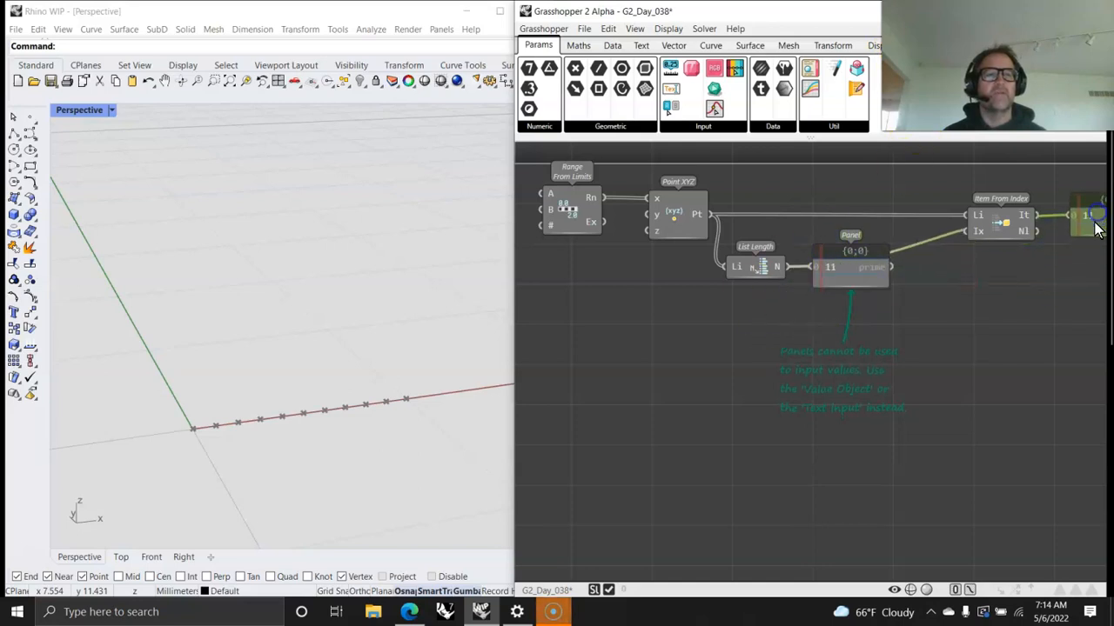
{"action": "right_click_drag", "start_coordinate": [1096, 217], "coordinate": [921, 231]}
{"action": "left_click_drag", "start_coordinate": [862, 228], "coordinate": [897, 229]}
{"action": "left_click_drag", "start_coordinate": [932, 235], "coordinate": [1050, 252]}
Step: Add a Slider below List Length, restricted to whole numbers with a maximum of 10
{"action": "right_click_drag", "start_coordinate": [762, 346], "coordinate": [894, 345]}
{"action": "right_click_drag", "start_coordinate": [669, 312], "coordinate": [654, 328]}
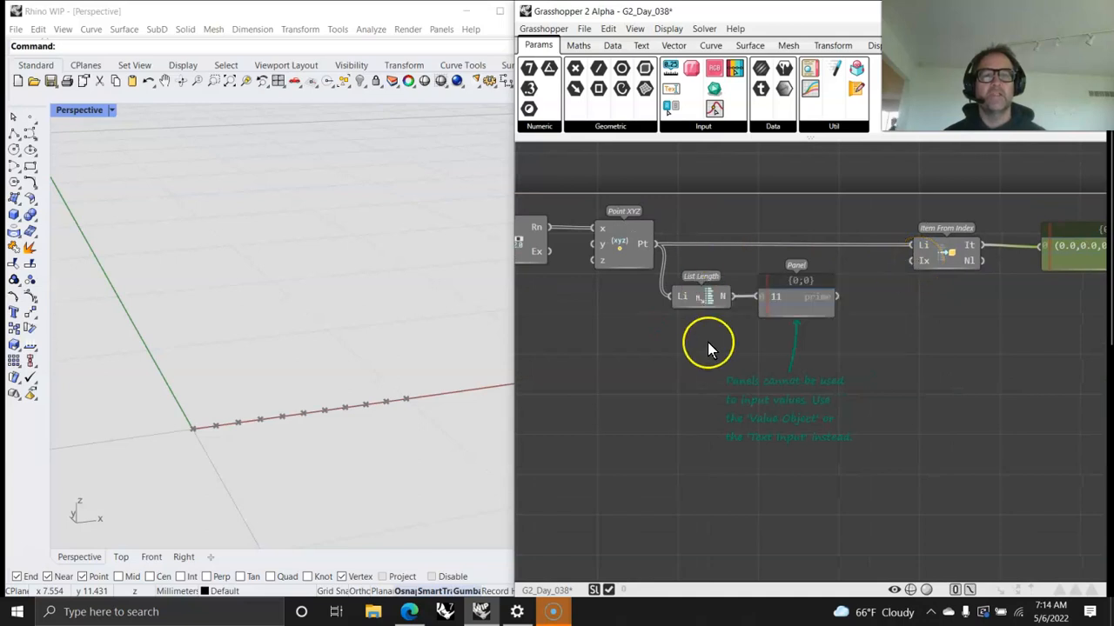
{"action": "left_click_drag", "start_coordinate": [672, 71], "coordinate": [743, 352]}
{"action": "right_click", "coordinate": [743, 352]}
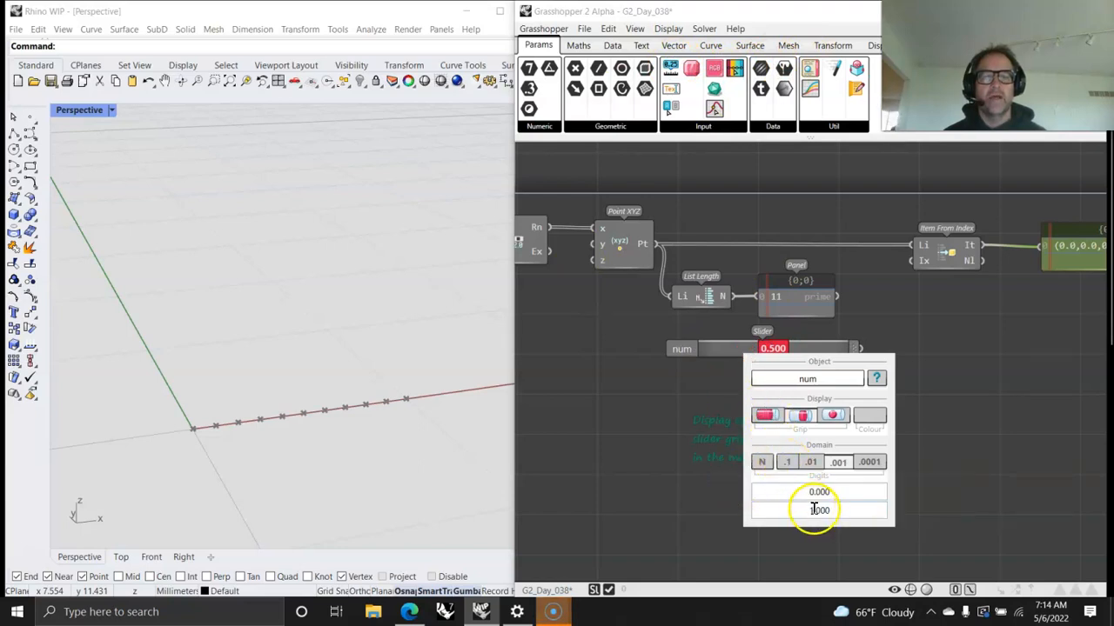
{"action": "left_click", "coordinate": [761, 462]}
{"action": "left_click", "coordinate": [816, 510]}
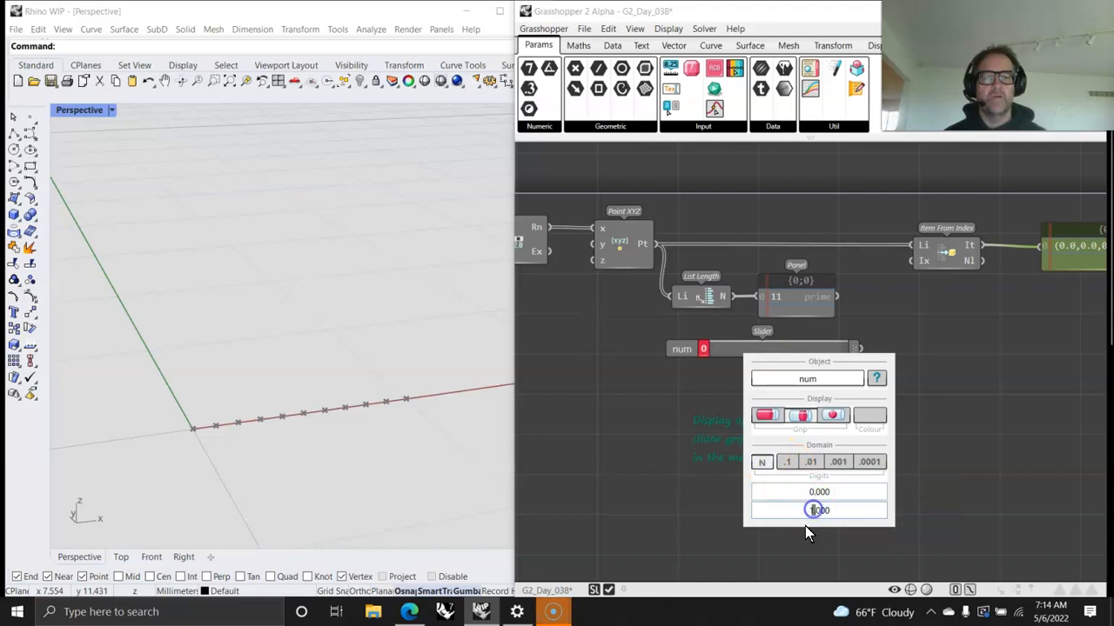
{"action": "type", "text": "0"}
{"action": "left_click", "coordinate": [947, 487]}
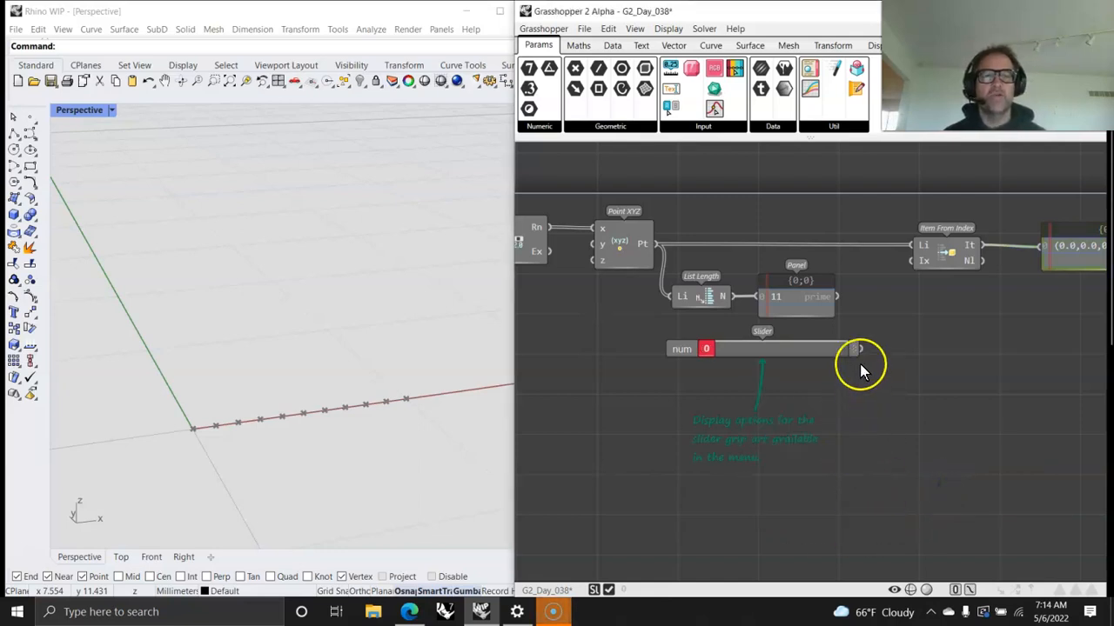
Step: Wire the slider into the index input of Item From Index and set it to 2
{"action": "left_click_drag", "start_coordinate": [859, 348], "coordinate": [909, 260]}
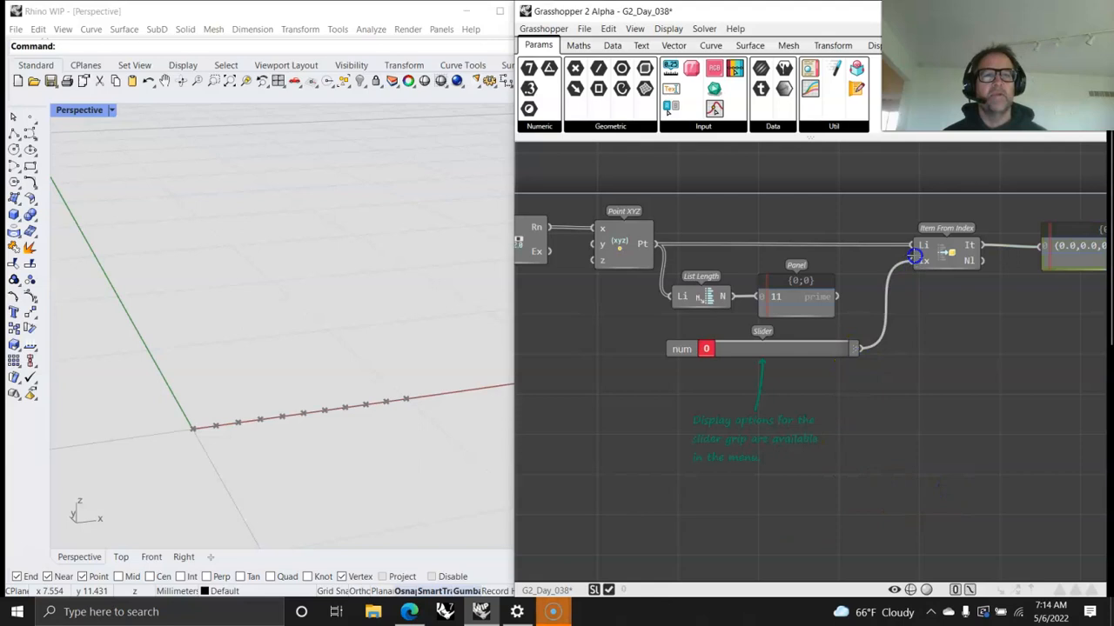
{"action": "left_click_drag", "start_coordinate": [717, 352], "coordinate": [733, 347]}
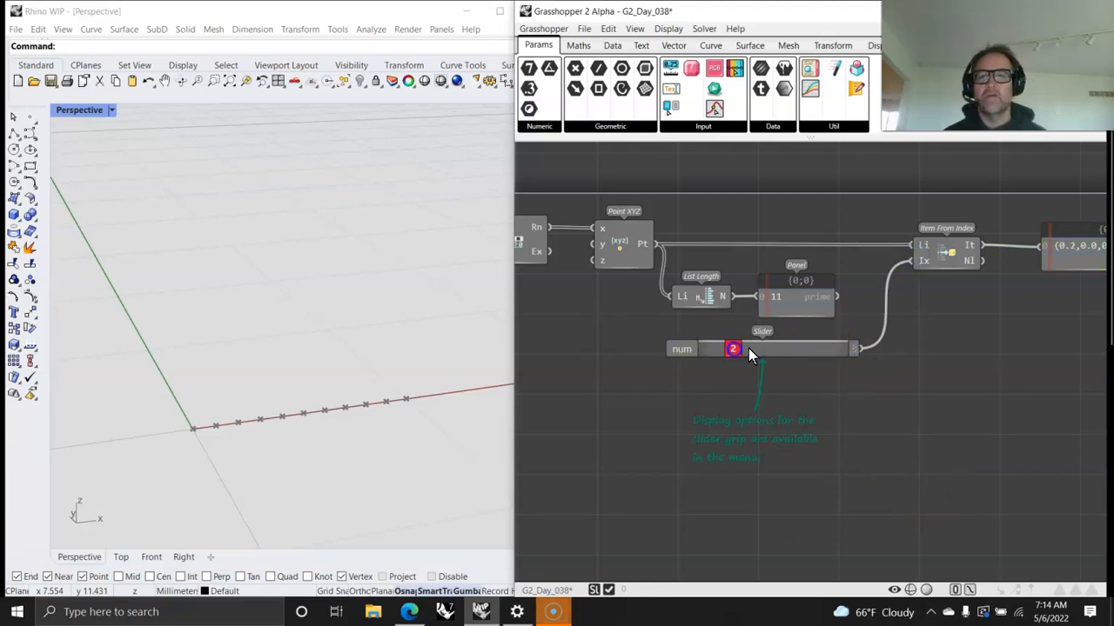
Step: Move the item panel farther along and insert a Point parameter into the wire between Item From Index and that panel
{"action": "right_click_drag", "start_coordinate": [1073, 323], "coordinate": [820, 348]}
{"action": "left_click_drag", "start_coordinate": [851, 277], "coordinate": [937, 273]}
{"action": "left_click_drag", "start_coordinate": [574, 72], "coordinate": [795, 257]}
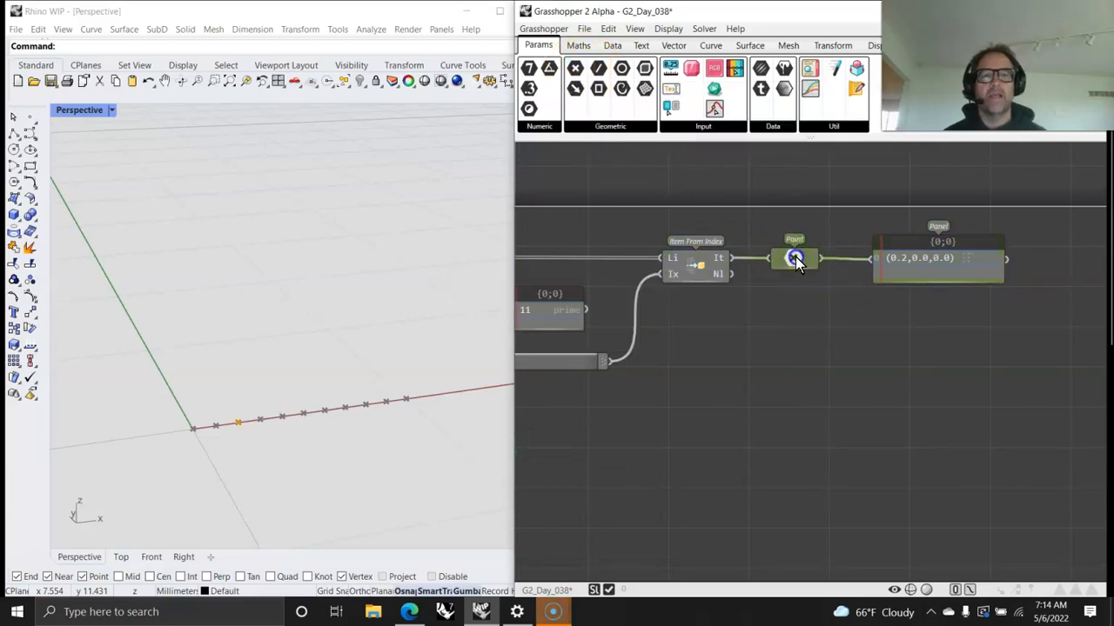
Step: Give the Point parameter a custom display colour, trying blue and settling on orange
{"action": "right_click_drag", "start_coordinate": [763, 335], "coordinate": [903, 348]}
{"action": "right_click", "coordinate": [928, 264]}
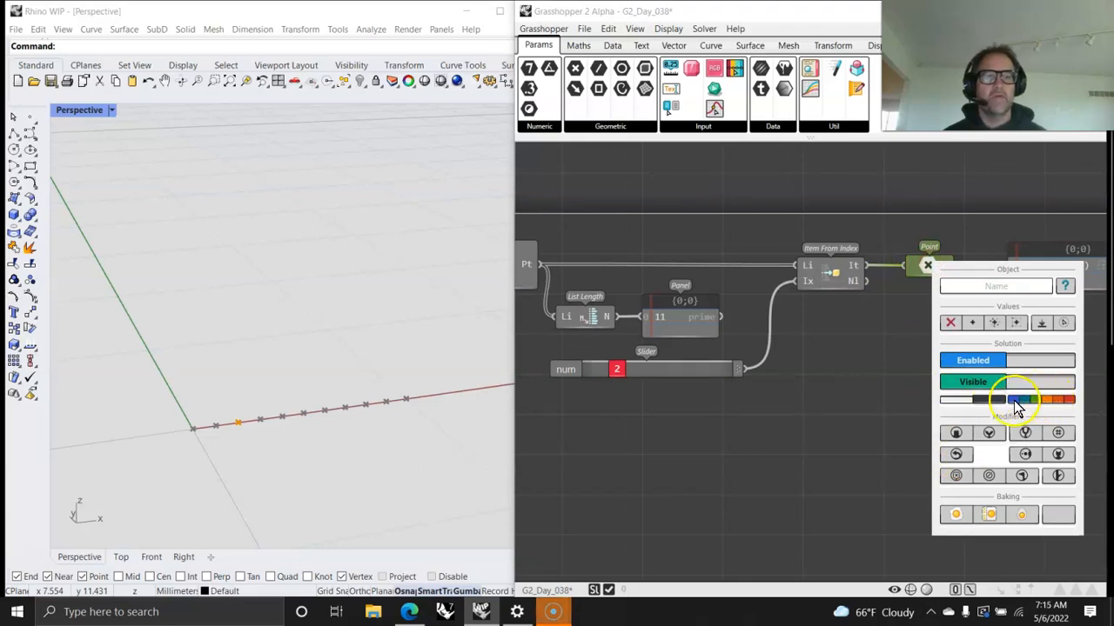
{"action": "left_click", "coordinate": [829, 433]}
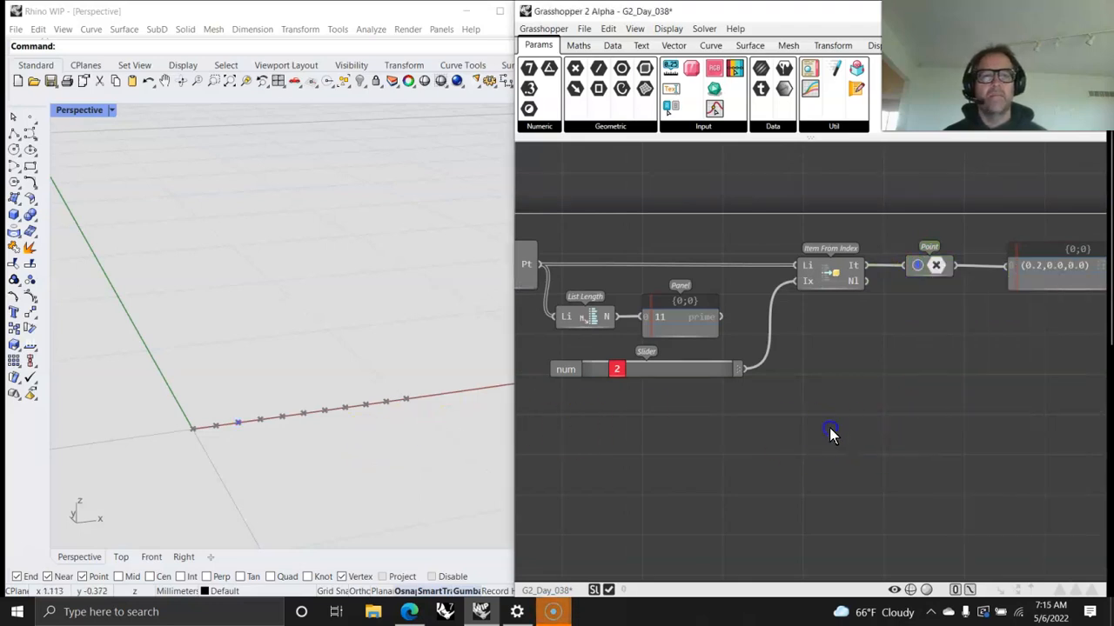
{"action": "right_click", "coordinate": [929, 265]}
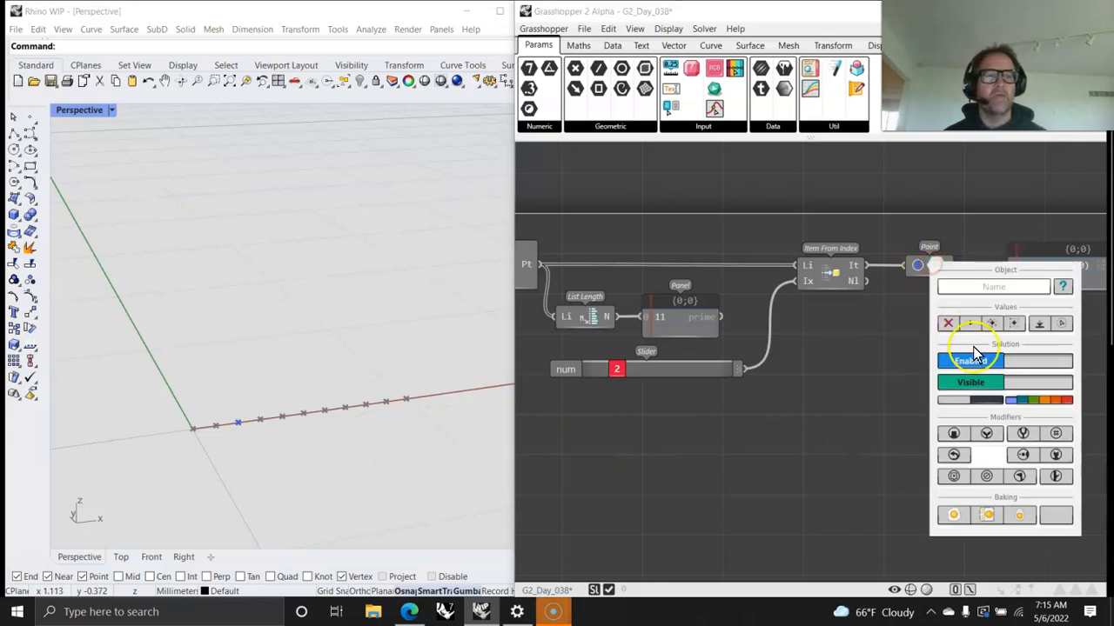
{"action": "left_click", "coordinate": [1044, 401]}
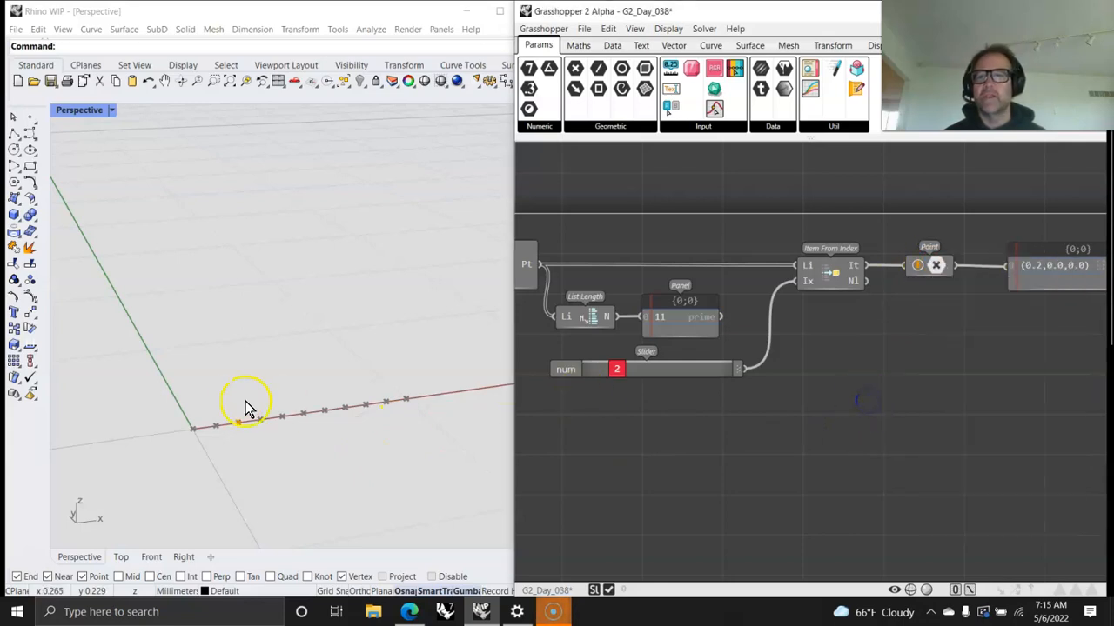
Step: Sweep the index slider through the list of points, ending at 10
{"action": "left_click_drag", "start_coordinate": [615, 368], "coordinate": [547, 387]}
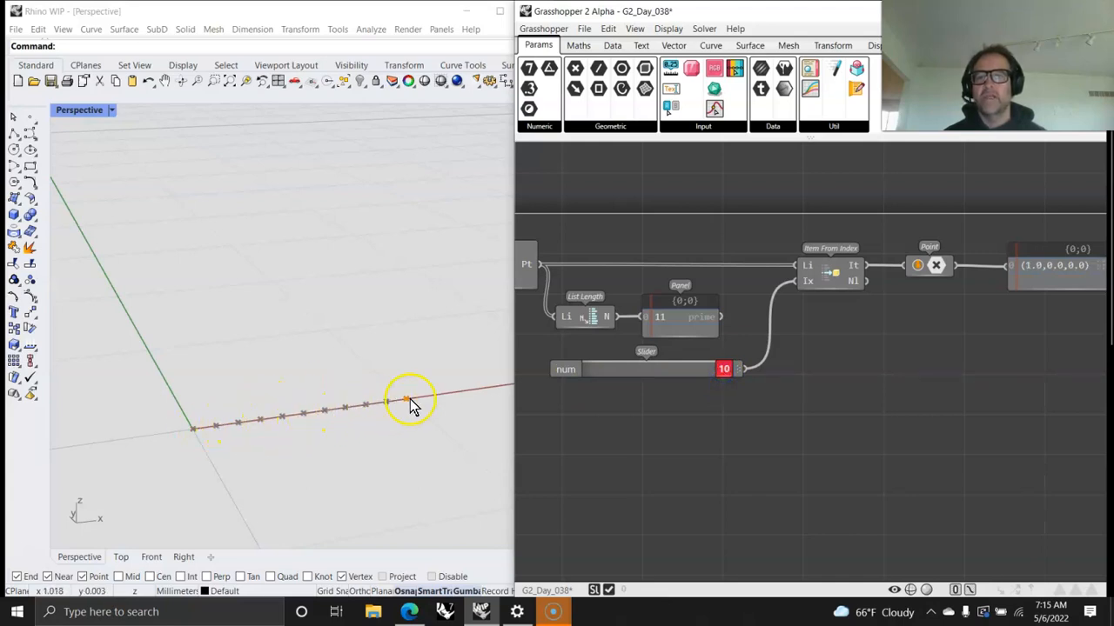
Step: Move the index slider back to 4
{"action": "left_click_drag", "start_coordinate": [723, 369], "coordinate": [605, 393]}
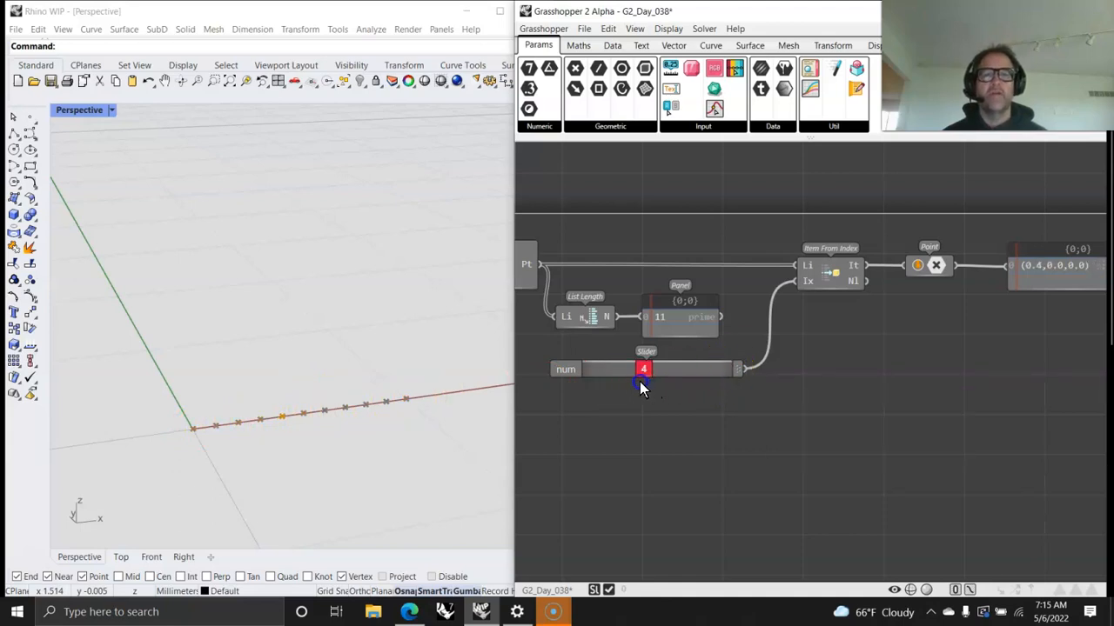
{"action": "right_click_drag", "start_coordinate": [639, 433], "coordinate": [657, 373]}
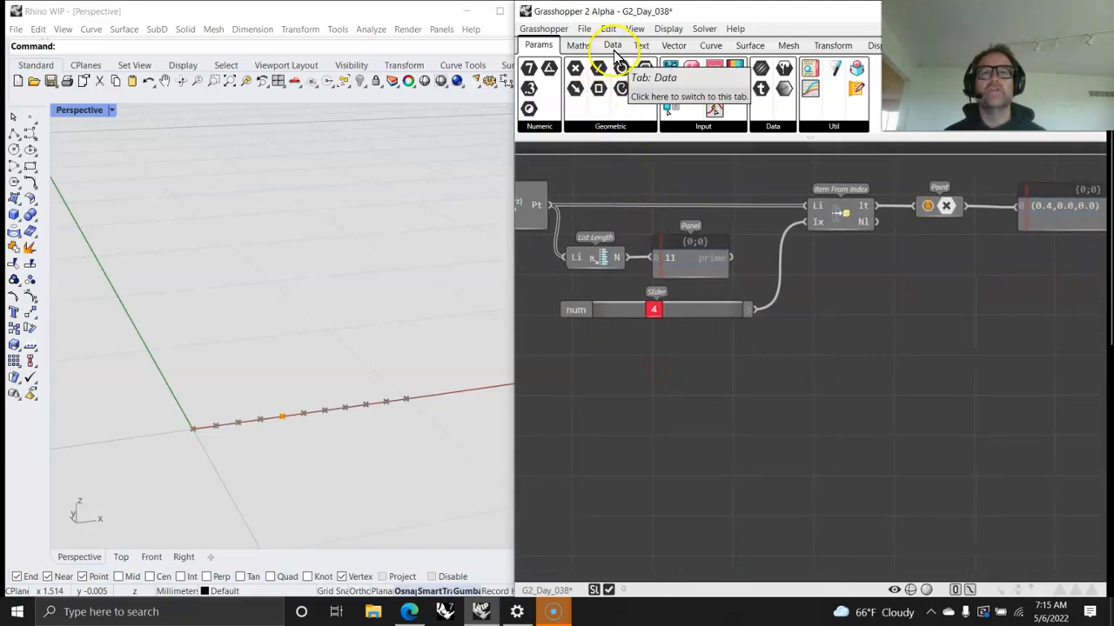
{"action": "double_click", "coordinate": [703, 353]}
{"action": "type", "text": "serie"}
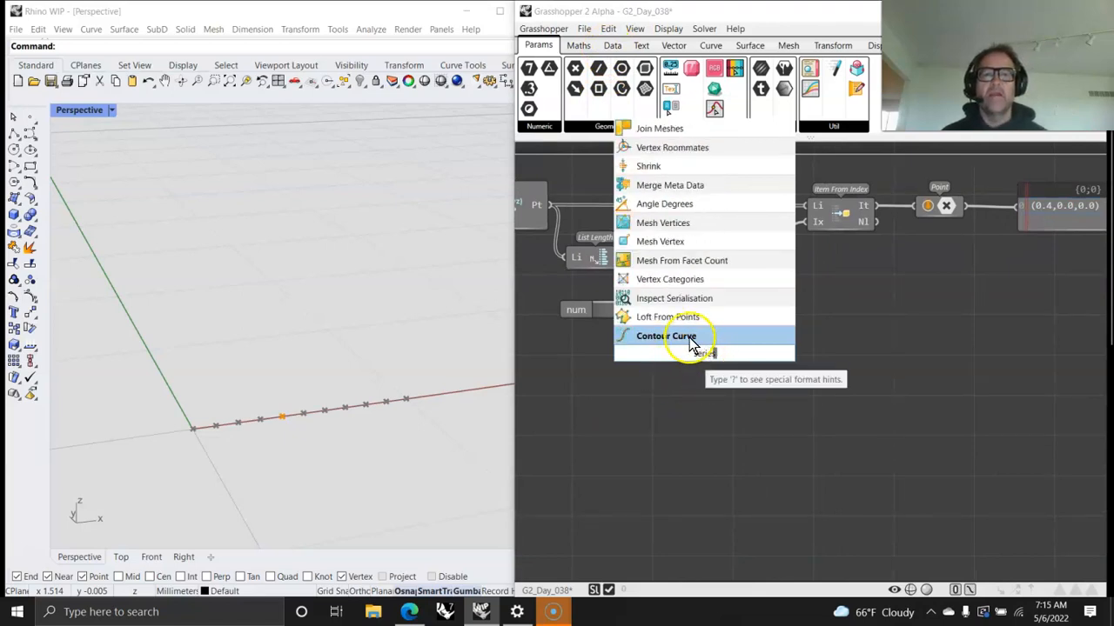
{"action": "type", "text": "s"}
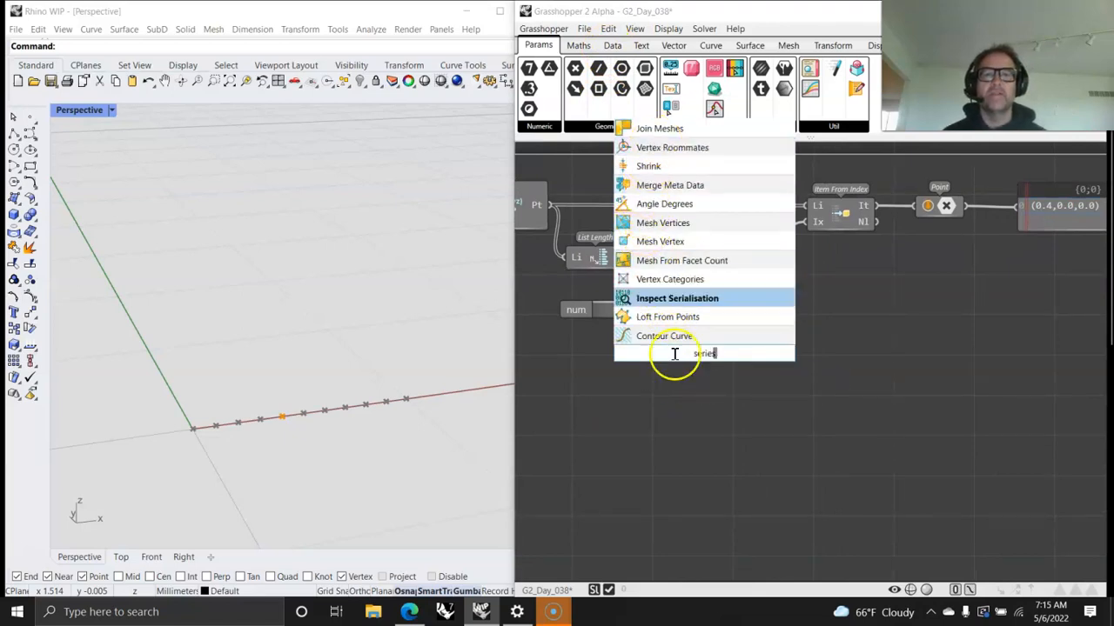
{"action": "left_click", "coordinate": [673, 419]}
Step: Add a Range From Steps component below the slider and wire the list length panel into its count input
{"action": "double_click", "coordinate": [689, 364]}
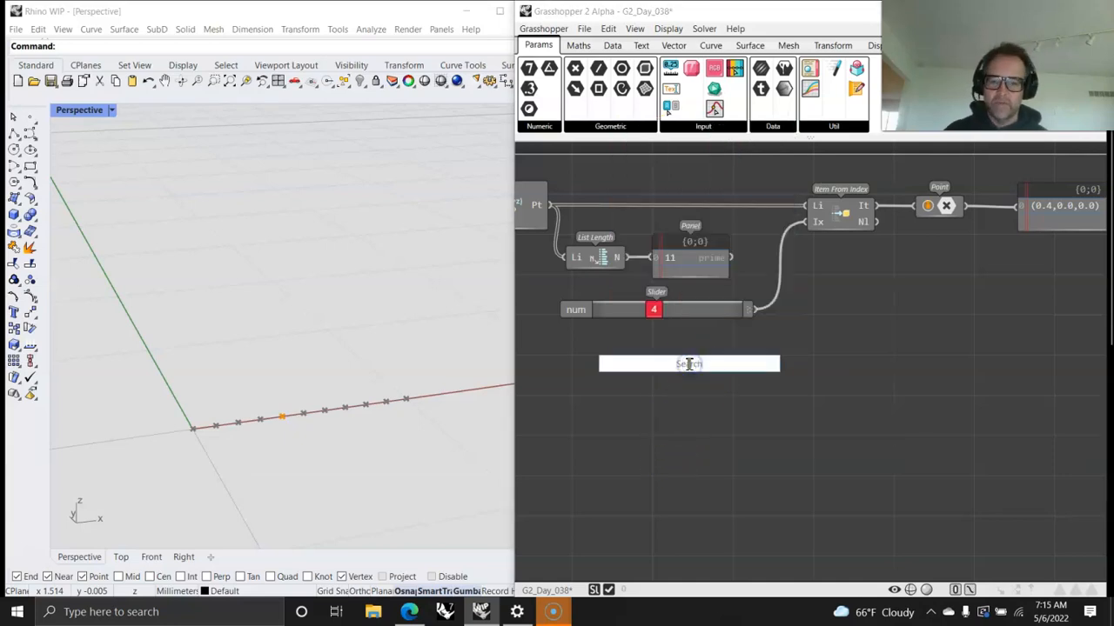
{"action": "type", "text": "range"}
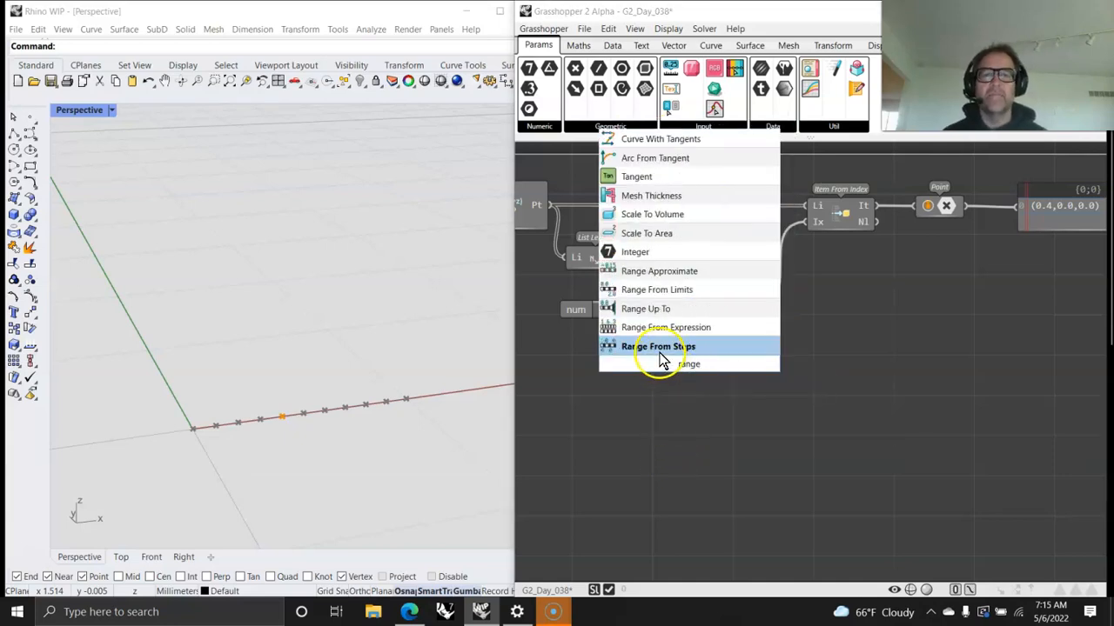
{"action": "left_click", "coordinate": [659, 349]}
{"action": "left_click_drag", "start_coordinate": [683, 367], "coordinate": [692, 373]}
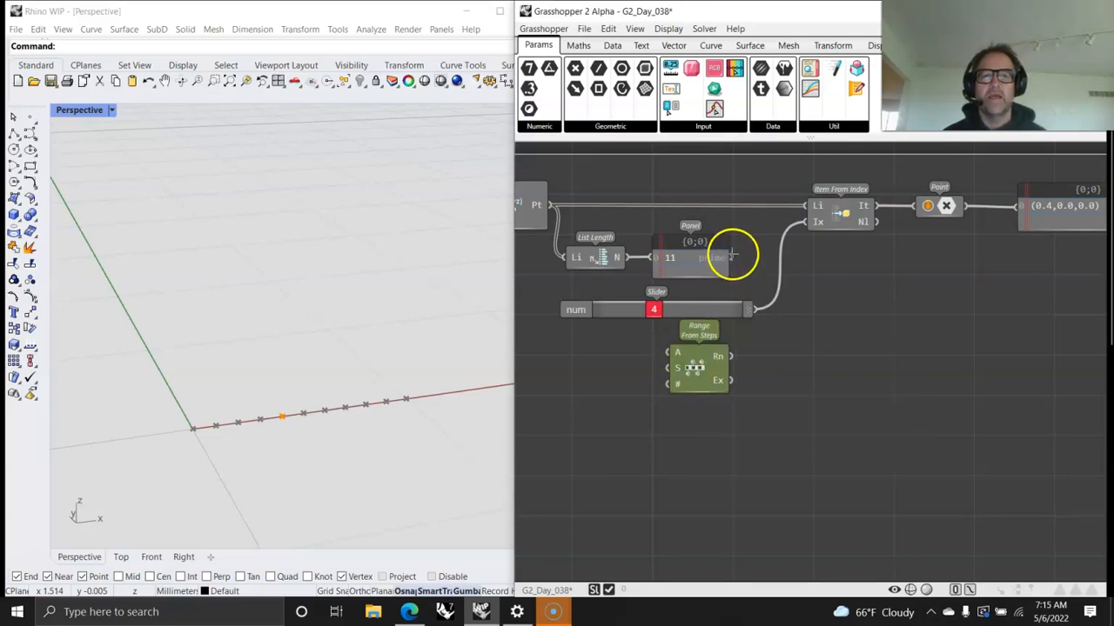
{"action": "left_click_drag", "start_coordinate": [732, 254], "coordinate": [663, 386]}
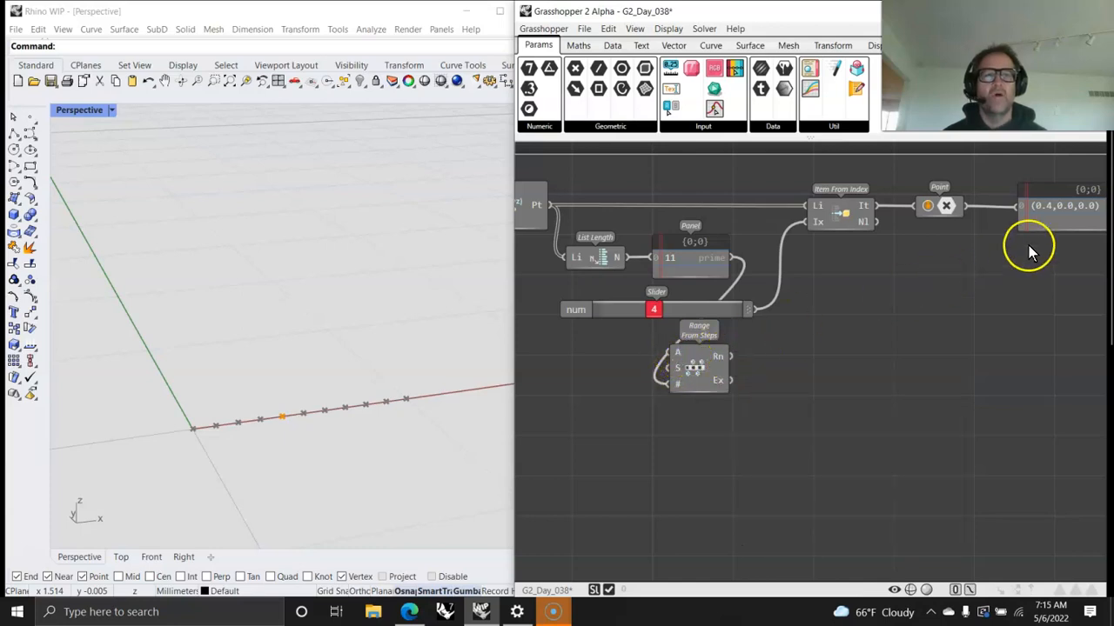
Step: Add a panel reading the Rn output of Range From Steps, enlarge it to fit all values, and arrange both objects
{"action": "left_click_drag", "start_coordinate": [817, 74], "coordinate": [876, 372]}
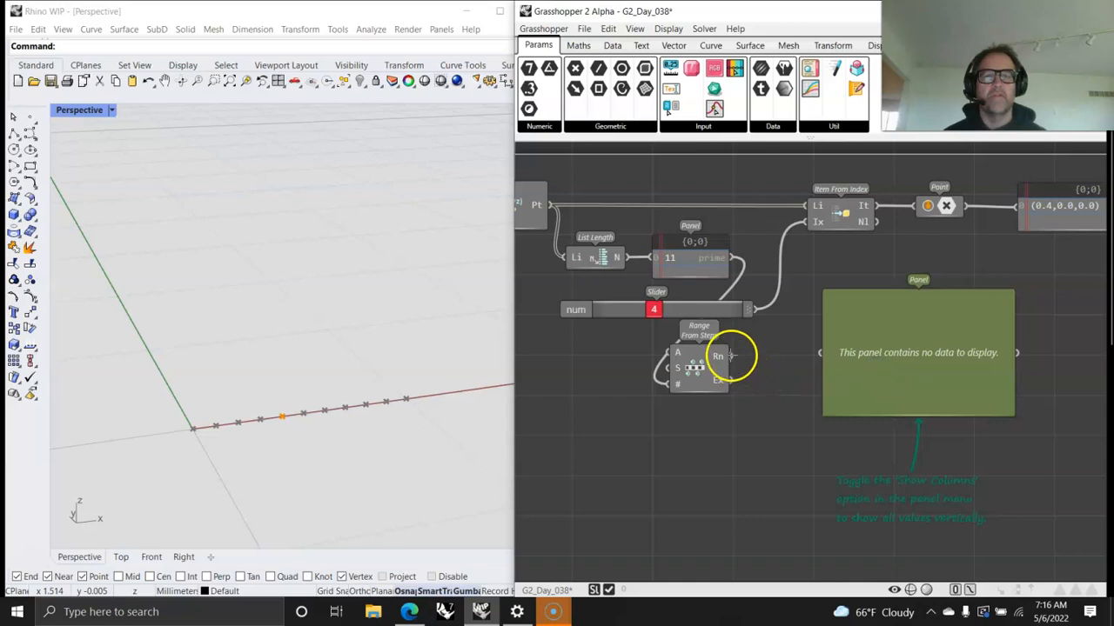
{"action": "left_click_drag", "start_coordinate": [731, 355], "coordinate": [820, 353]}
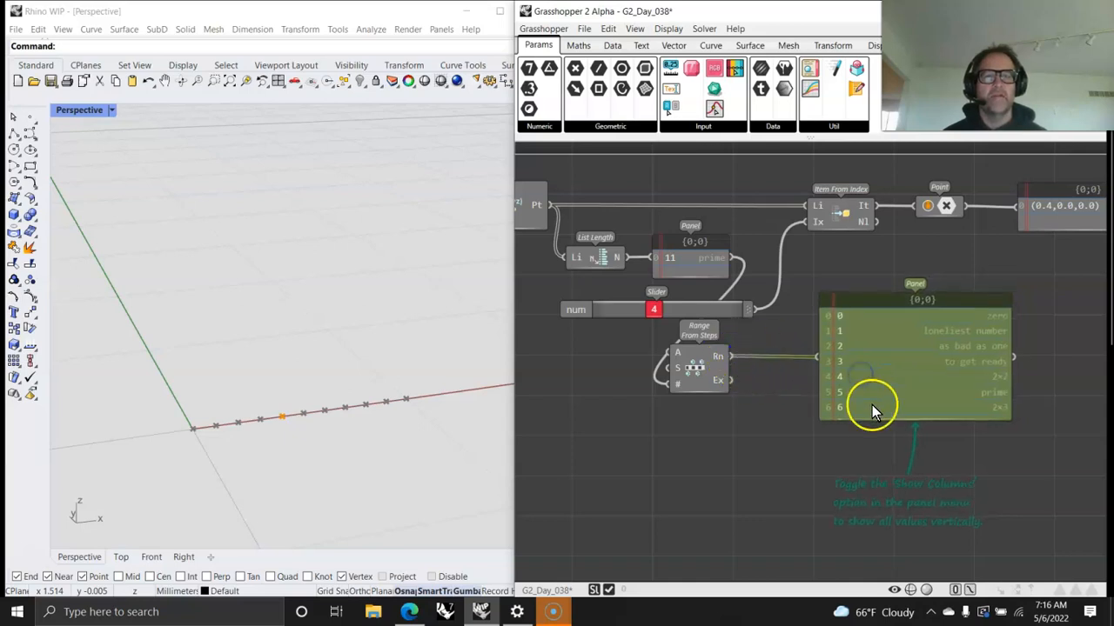
{"action": "left_click_drag", "start_coordinate": [874, 421], "coordinate": [883, 517]}
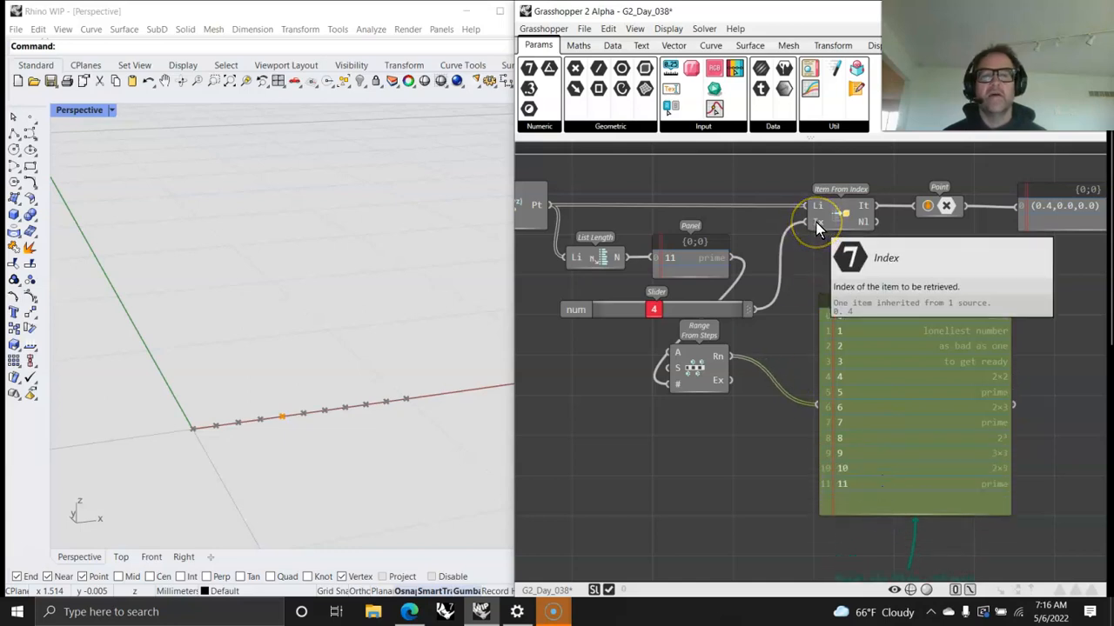
{"action": "left_click_drag", "start_coordinate": [694, 368], "coordinate": [722, 376]}
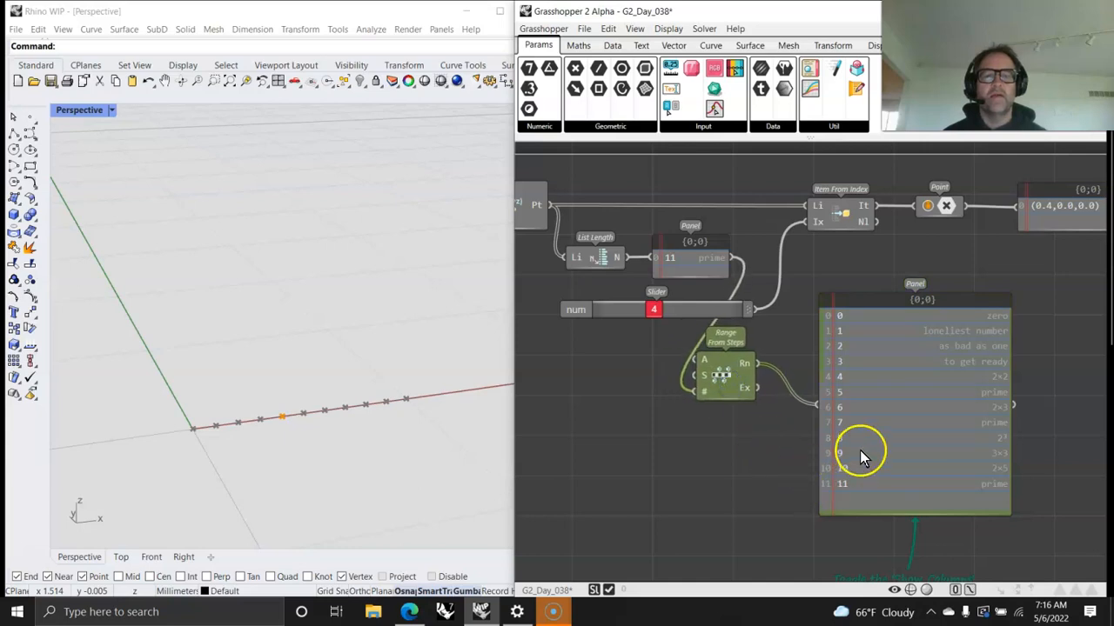
{"action": "left_click", "coordinate": [894, 435]}
{"action": "mouse_move", "coordinate": [894, 435]}
{"action": "left_mouse_down"}
{"action": "mouse_move", "coordinate": [944, 435]}
{"action": "mouse_move", "coordinate": [936, 396]}
{"action": "left_mouse_up"}
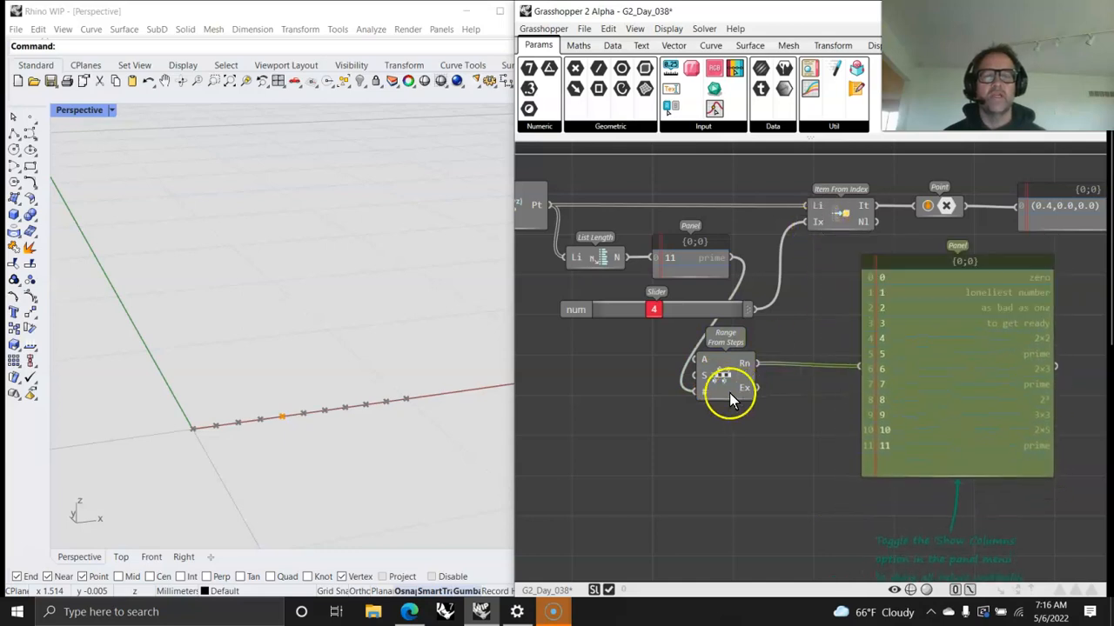
{"action": "left_click_drag", "start_coordinate": [720, 395], "coordinate": [729, 374]}
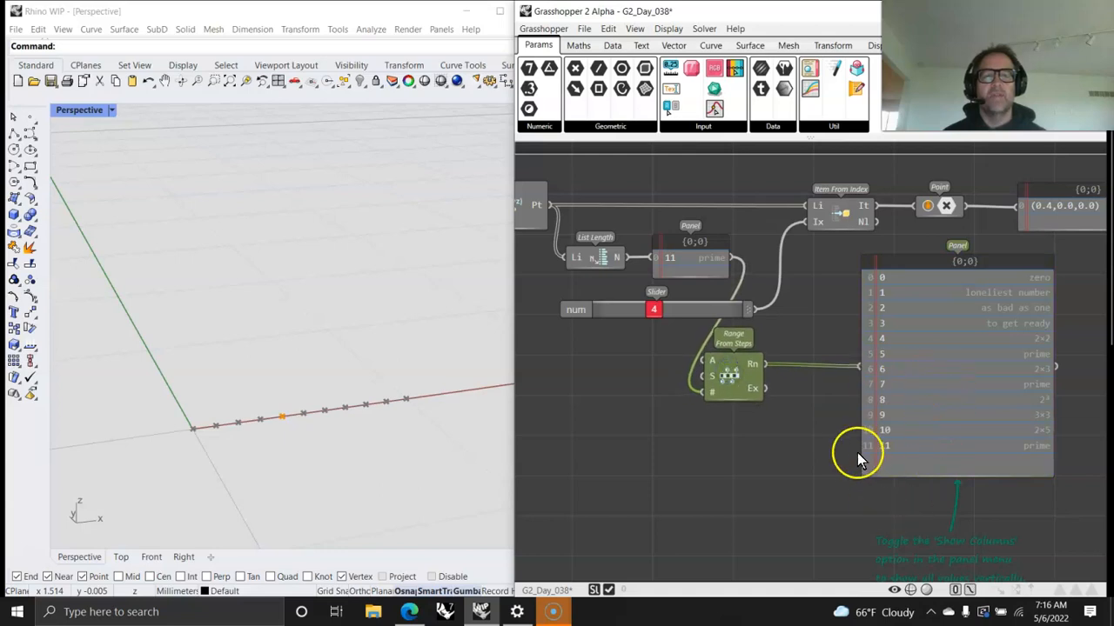
Step: Delete the Range From Steps component and the large panel attached to it
{"action": "left_click", "coordinate": [703, 407]}
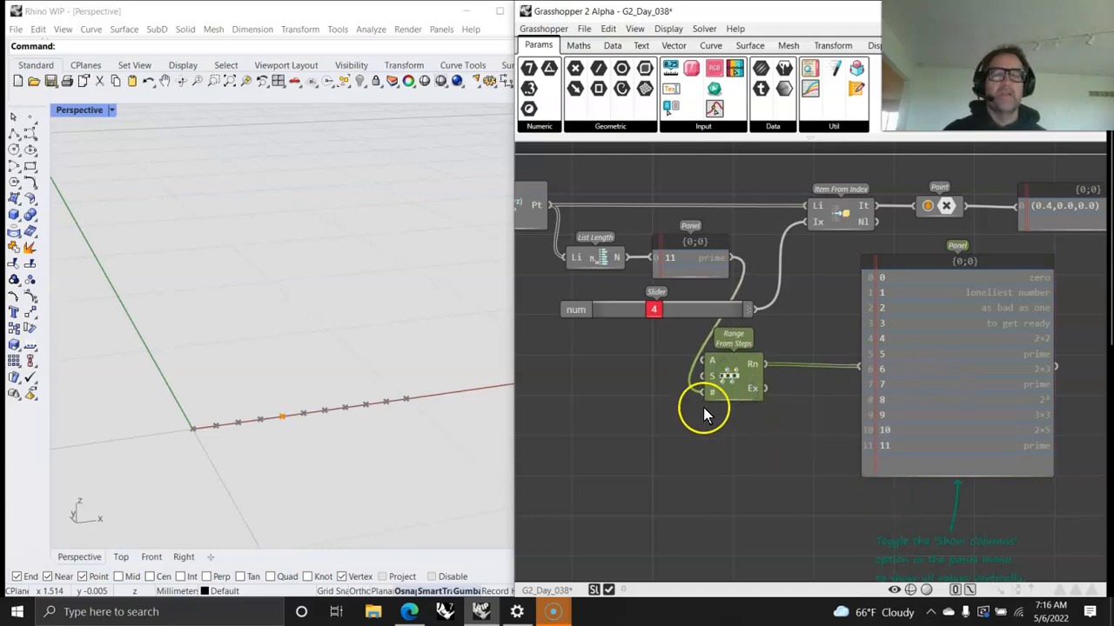
{"action": "key", "text": "Delete"}
{"action": "left_click", "coordinate": [945, 416]}
{"action": "key", "text": "Delete"}
Step: Sweep the index slider back and forth along the point list, ending at 5
{"action": "left_click", "coordinate": [703, 315]}
{"action": "left_click_drag", "start_coordinate": [653, 310], "coordinate": [662, 313]}
{"action": "left_click_drag", "start_coordinate": [735, 312], "coordinate": [639, 320]}
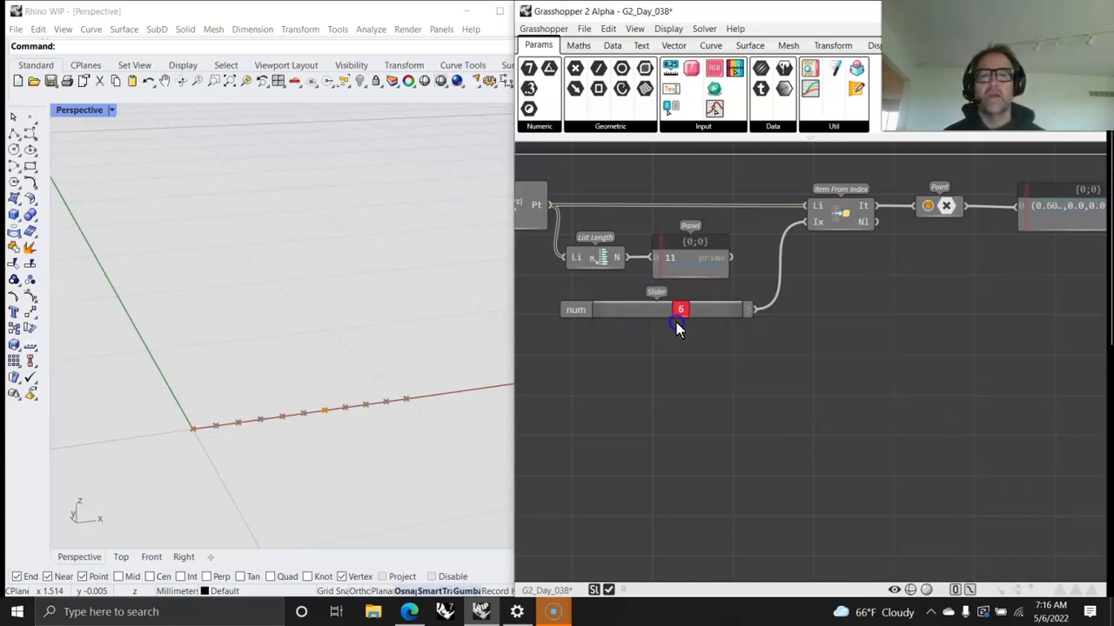
{"action": "left_click_drag", "start_coordinate": [719, 327], "coordinate": [684, 326]}
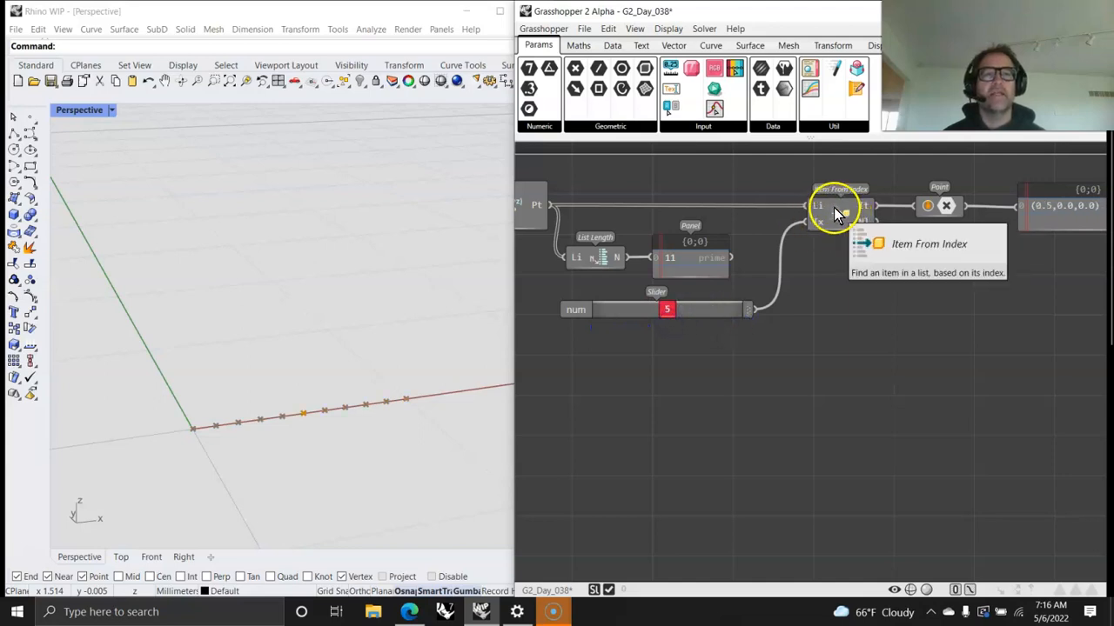
Step: Select the whole component chain, disable Point XYZ, and enable it again
{"action": "scroll", "coordinate": [912, 386], "scroll_direction": "down", "scroll_amount": 3}
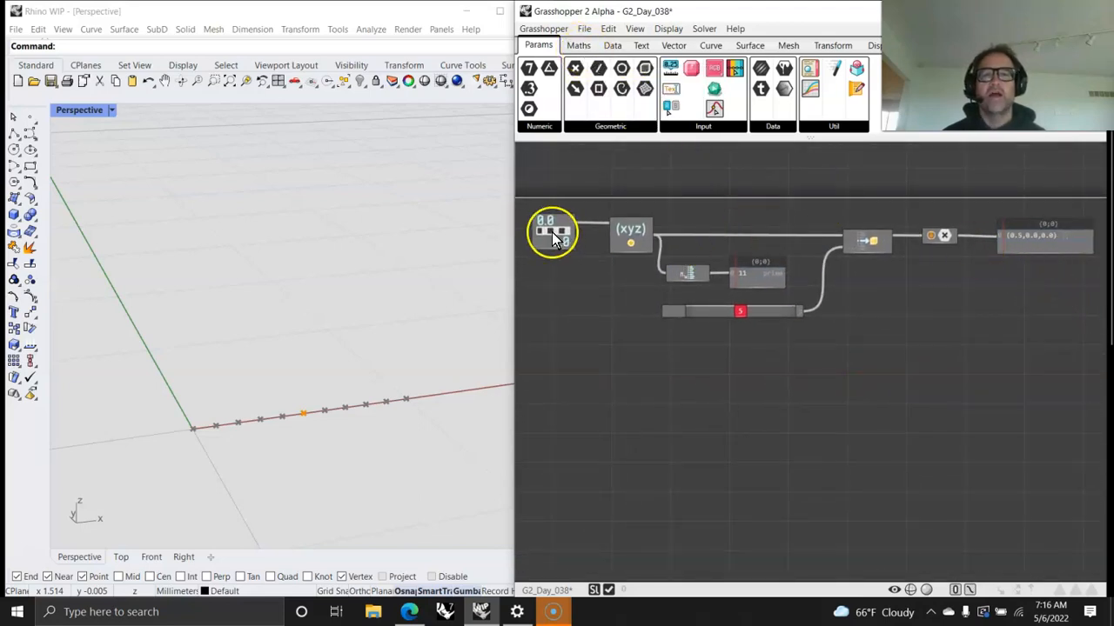
{"action": "scroll", "coordinate": [654, 323], "scroll_direction": "up", "scroll_amount": 3}
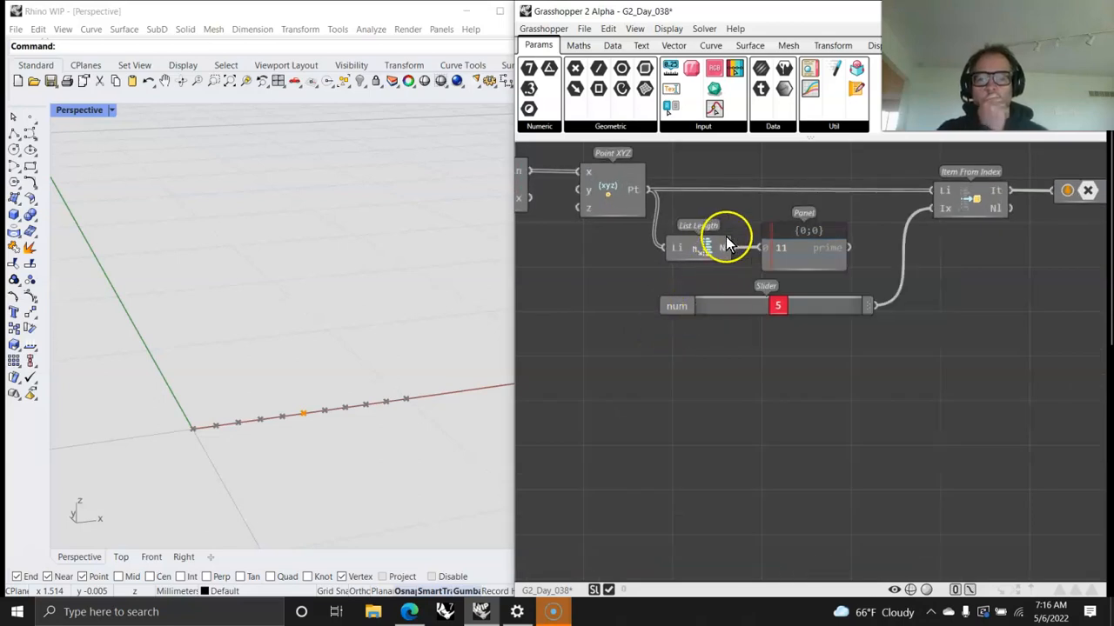
{"action": "scroll", "coordinate": [851, 341], "scroll_direction": "down", "scroll_amount": 4}
{"action": "left_click_drag", "start_coordinate": [1018, 369], "coordinate": [570, 223]}
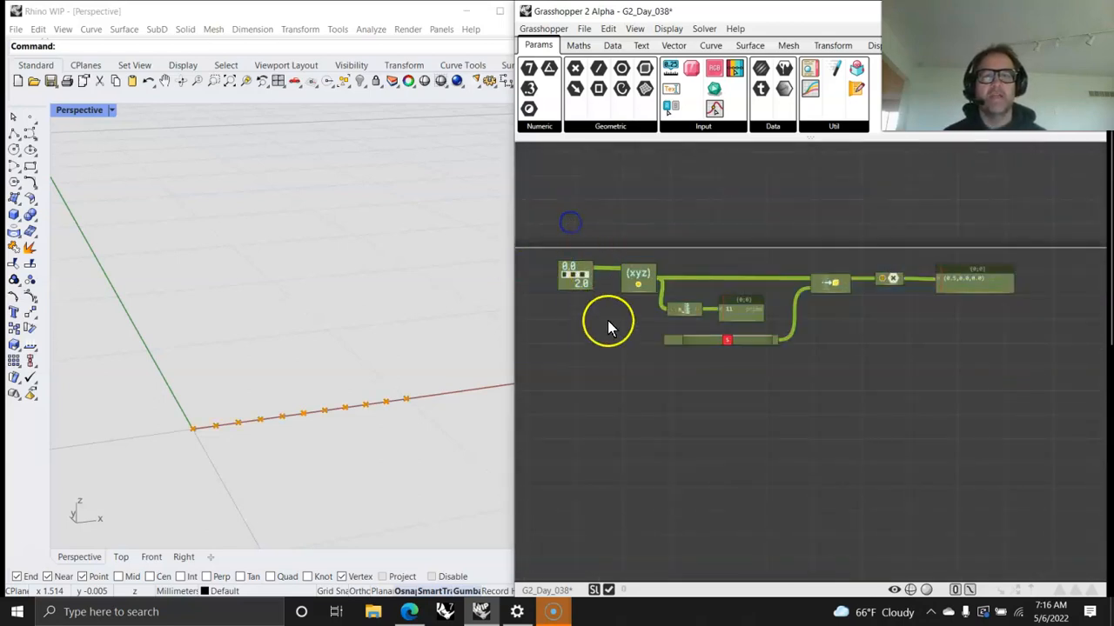
{"action": "right_click", "coordinate": [637, 276]}
{"action": "left_click", "coordinate": [680, 341]}
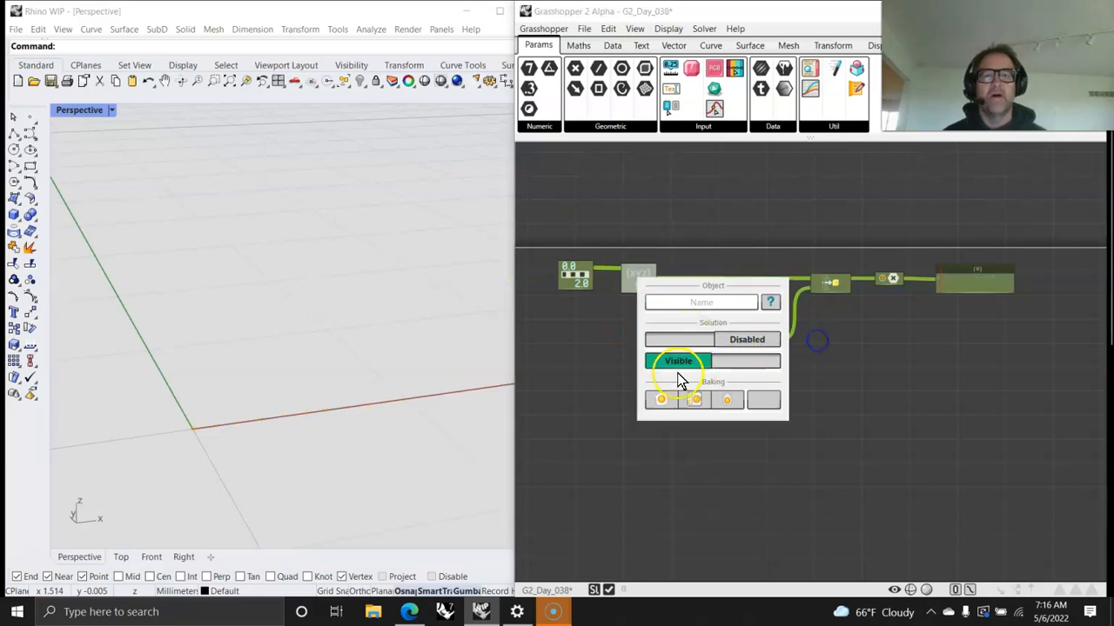
{"action": "right_click", "coordinate": [636, 276]}
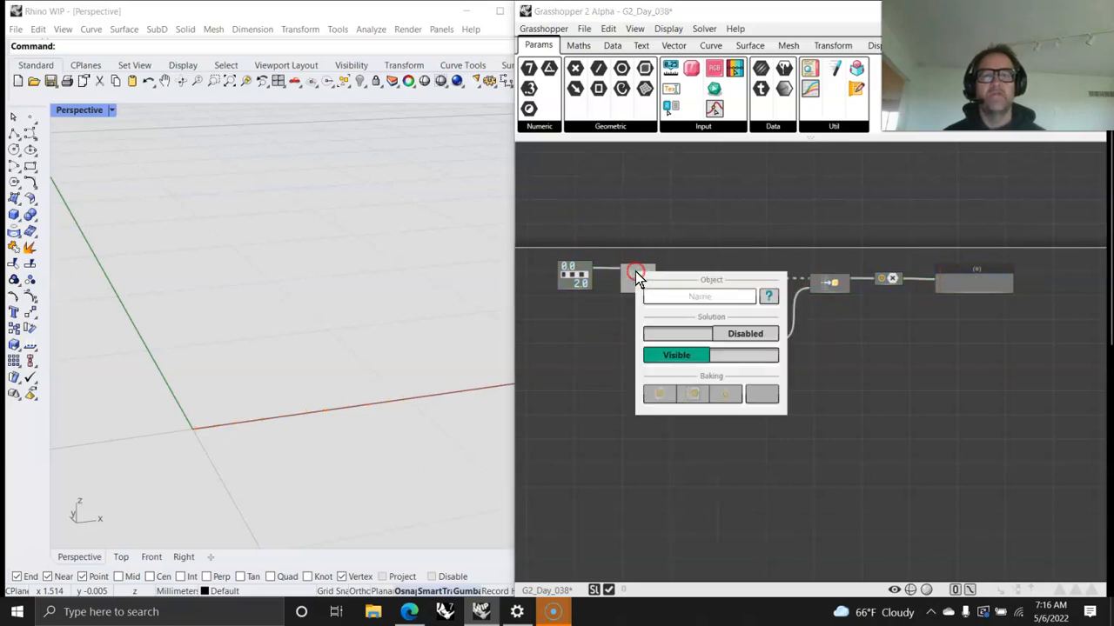
{"action": "left_click", "coordinate": [692, 337]}
{"action": "left_click", "coordinate": [596, 340]}
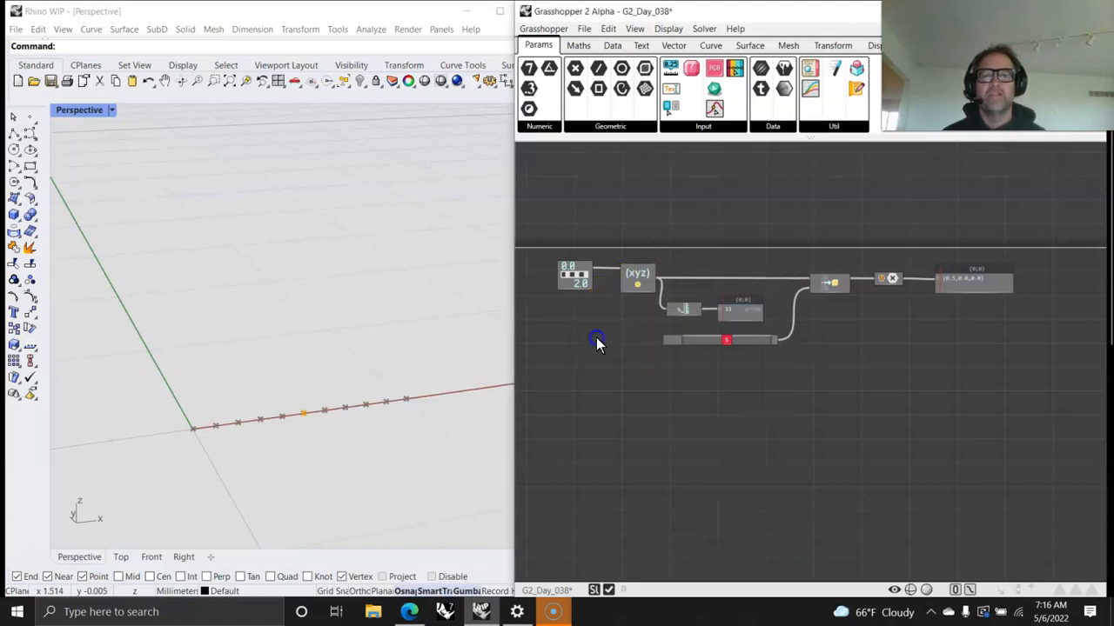
Step: Add a Meta From Index component below Item From Index and wire the Point XYZ output into its list input
{"action": "scroll", "coordinate": [651, 290], "scroll_direction": "up", "scroll_amount": 2}
{"action": "right_click_drag", "start_coordinate": [976, 391], "coordinate": [1096, 368]}
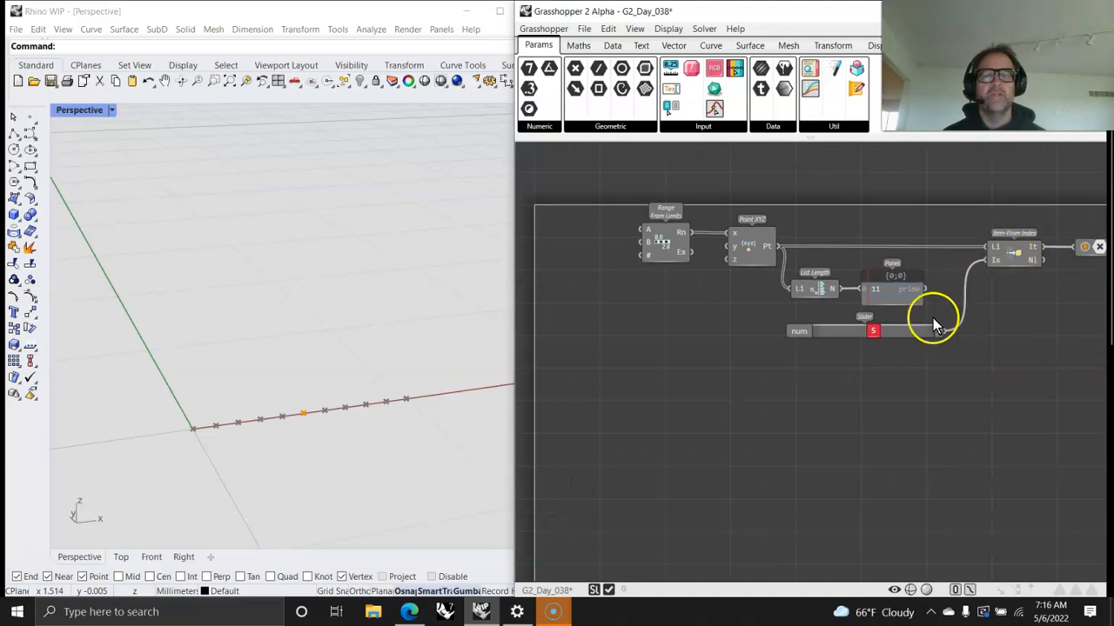
{"action": "left_click", "coordinate": [612, 45]}
{"action": "left_click", "coordinate": [563, 126]}
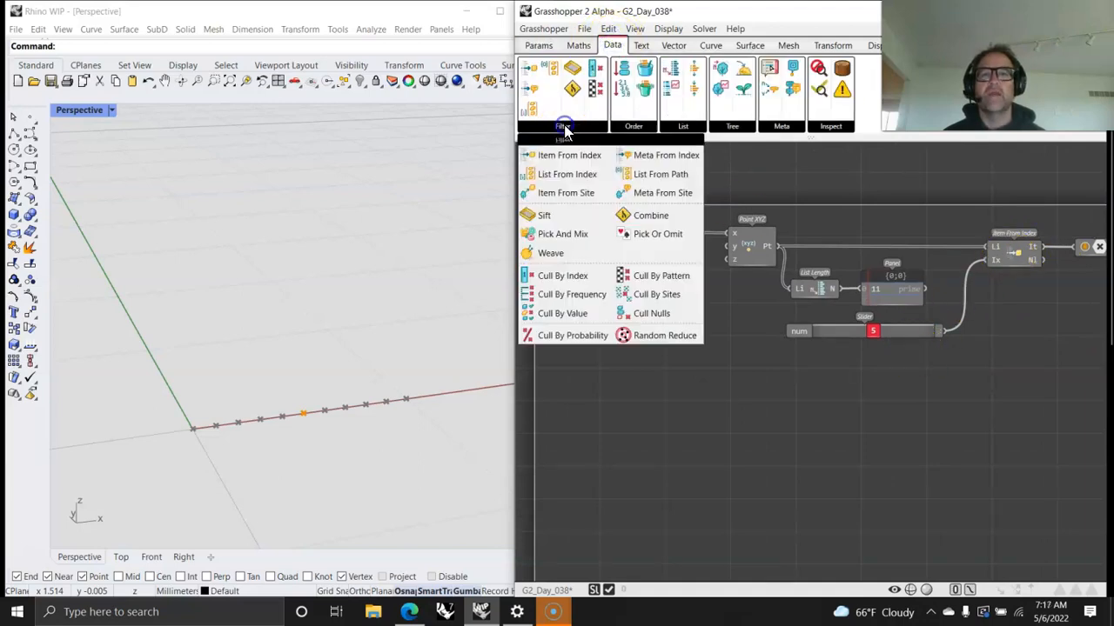
{"action": "left_click", "coordinate": [657, 157]}
{"action": "left_click", "coordinate": [1019, 422]}
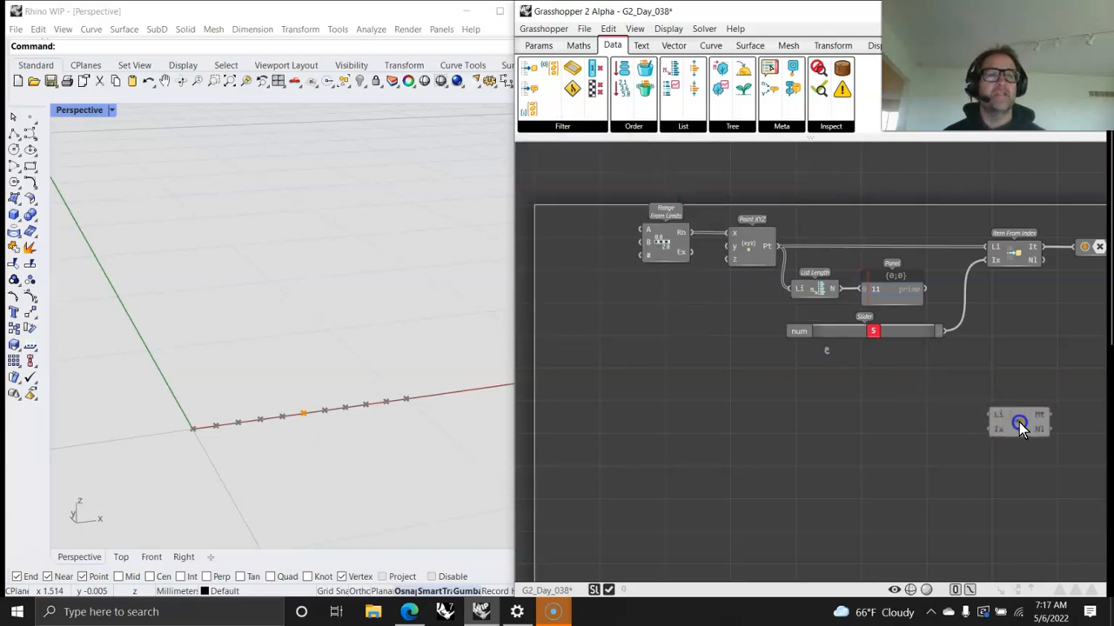
{"action": "right_click_drag", "start_coordinate": [1016, 454], "coordinate": [679, 449]}
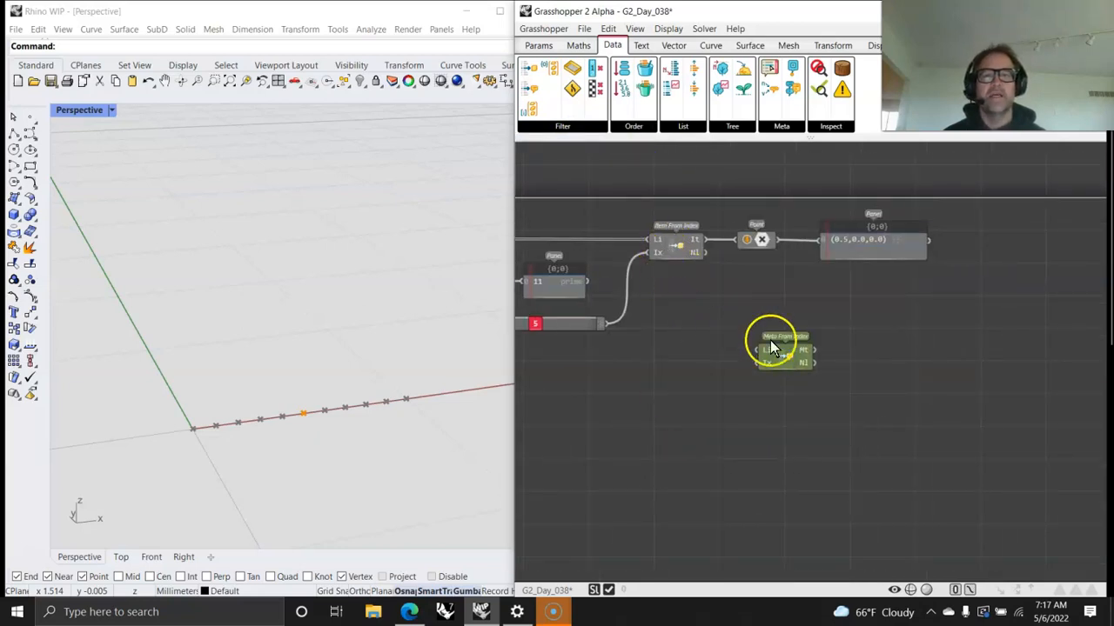
{"action": "left_click_drag", "start_coordinate": [783, 355], "coordinate": [669, 361]}
{"action": "right_click_drag", "start_coordinate": [602, 395], "coordinate": [888, 428]}
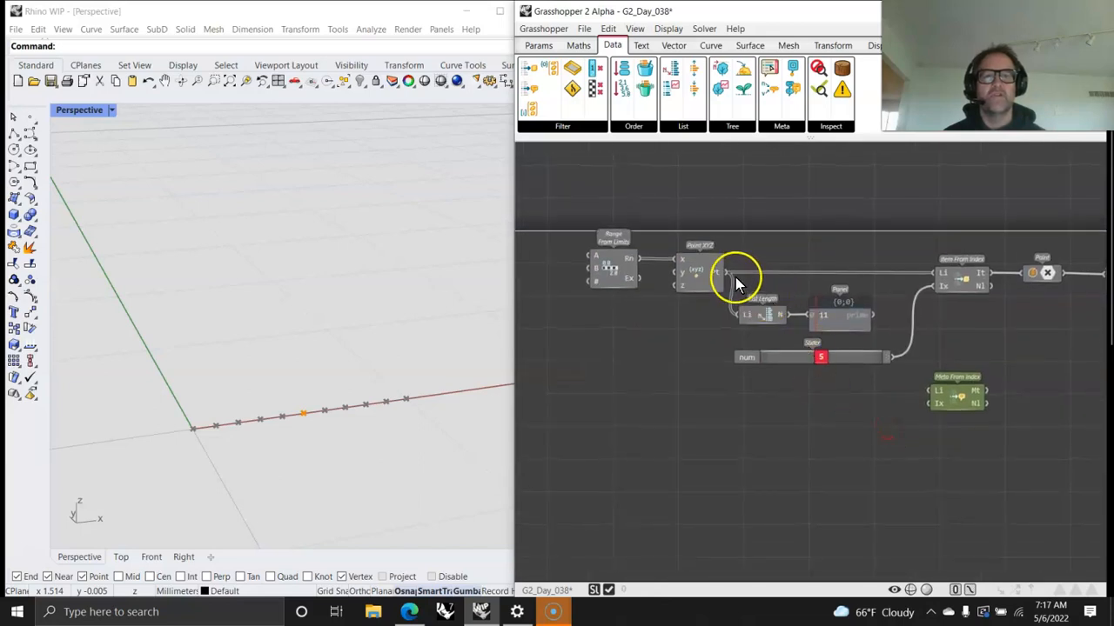
{"action": "left_click_drag", "start_coordinate": [726, 272], "coordinate": [929, 390]}
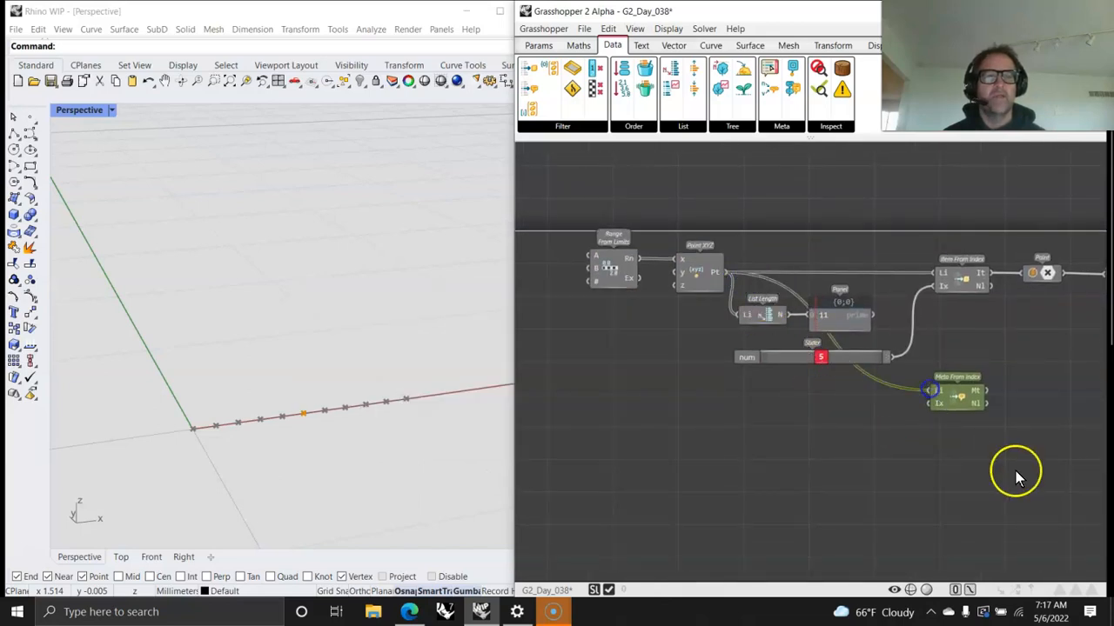
Step: Duplicate the point panel below the original and feed the copy only from the Mt output of Meta From Index
{"action": "right_click_drag", "start_coordinate": [1016, 470], "coordinate": [808, 413]}
{"action": "left_click", "coordinate": [942, 210]}
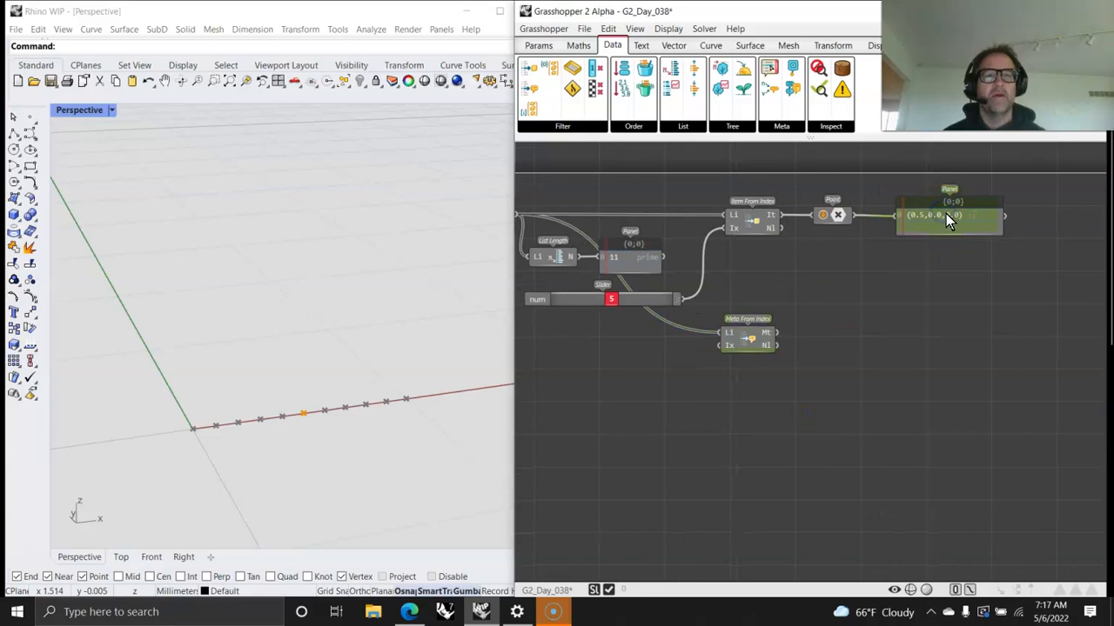
{"action": "left_click_drag", "start_coordinate": [938, 231], "coordinate": [932, 346], "text": "alt"}
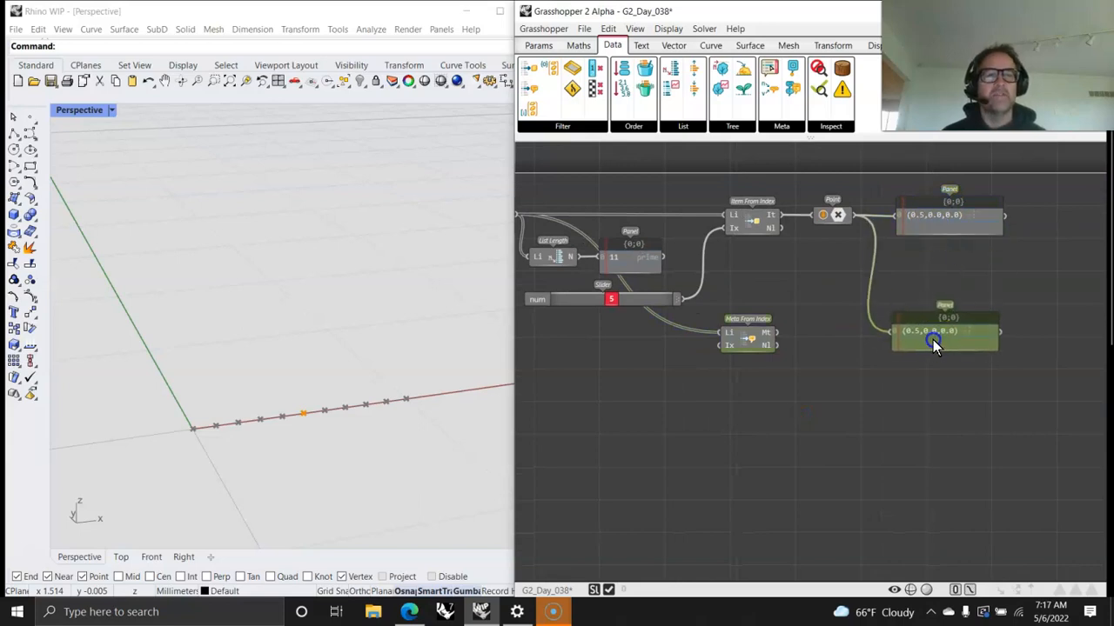
{"action": "left_click_drag", "start_coordinate": [777, 333], "coordinate": [911, 329]}
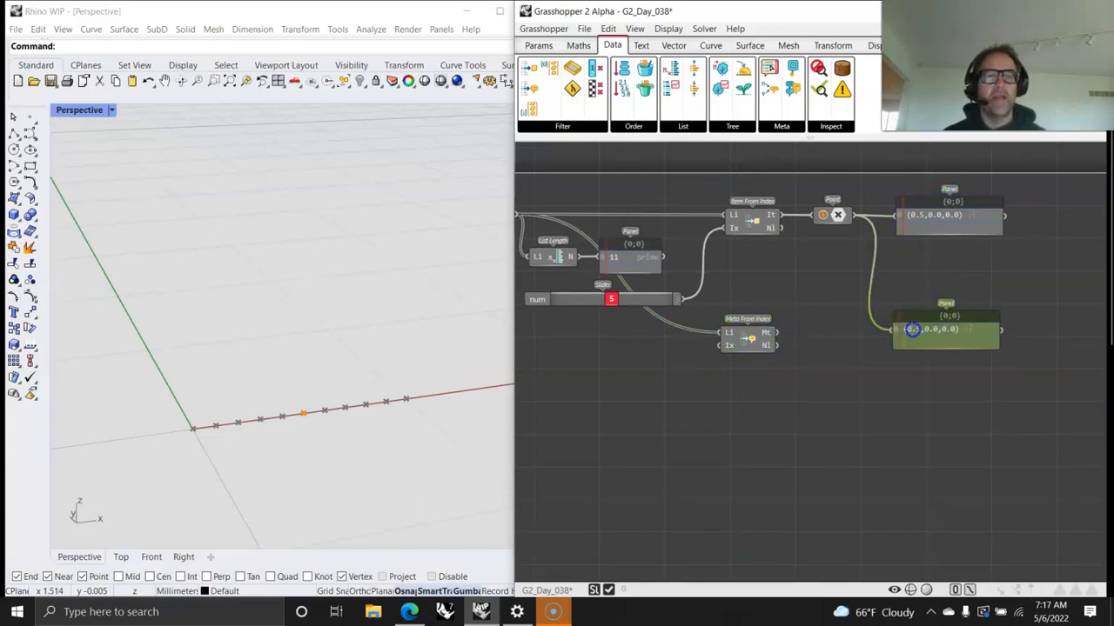
{"action": "mouse_move", "coordinate": [772, 335]}
{"action": "left_mouse_down"}
{"action": "mouse_move", "coordinate": [870, 345]}
{"action": "mouse_move", "coordinate": [778, 345]}
{"action": "left_mouse_up"}
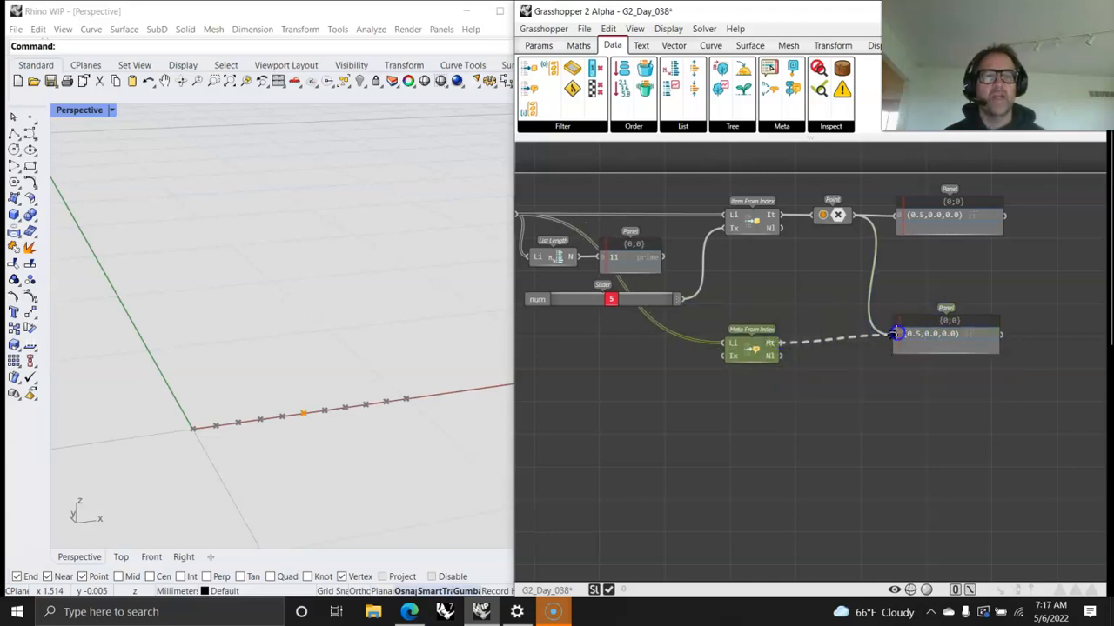
{"action": "left_click_drag", "start_coordinate": [779, 342], "coordinate": [950, 352]}
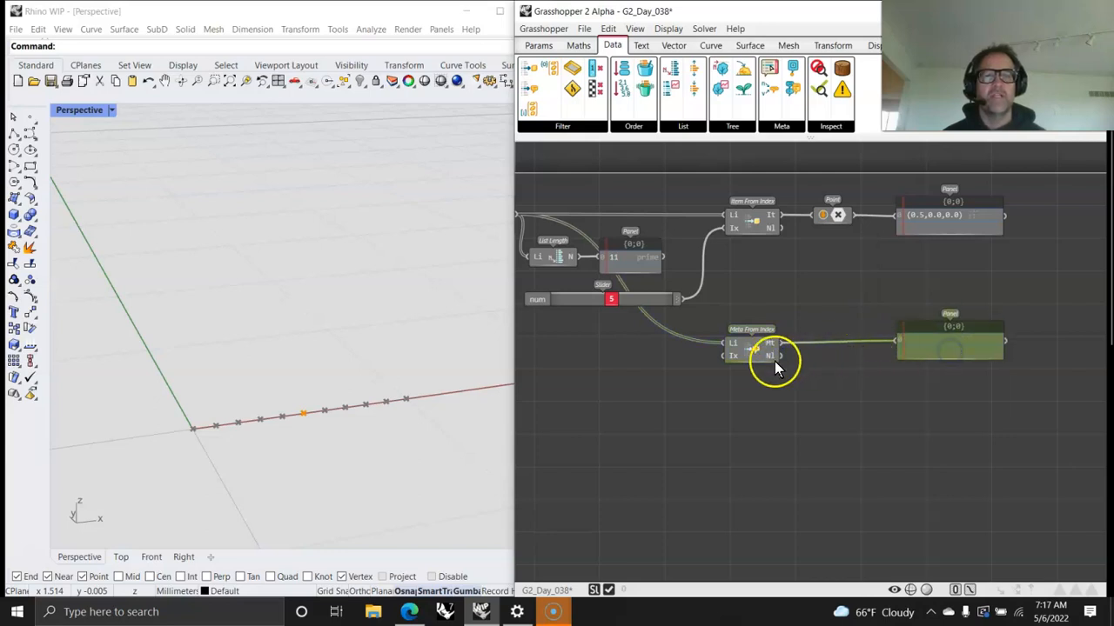
{"action": "right_click_drag", "start_coordinate": [723, 375], "coordinate": [858, 368]}
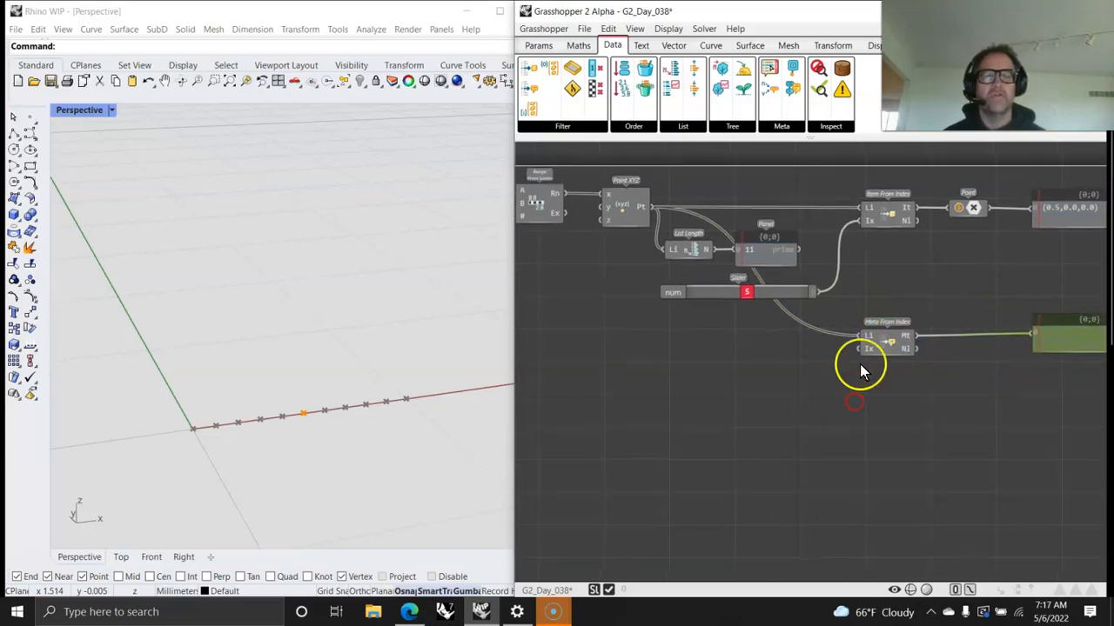
Step: Wire the index slider's output into the Ix input of Meta From Index
{"action": "left_click_drag", "start_coordinate": [818, 292], "coordinate": [858, 349]}
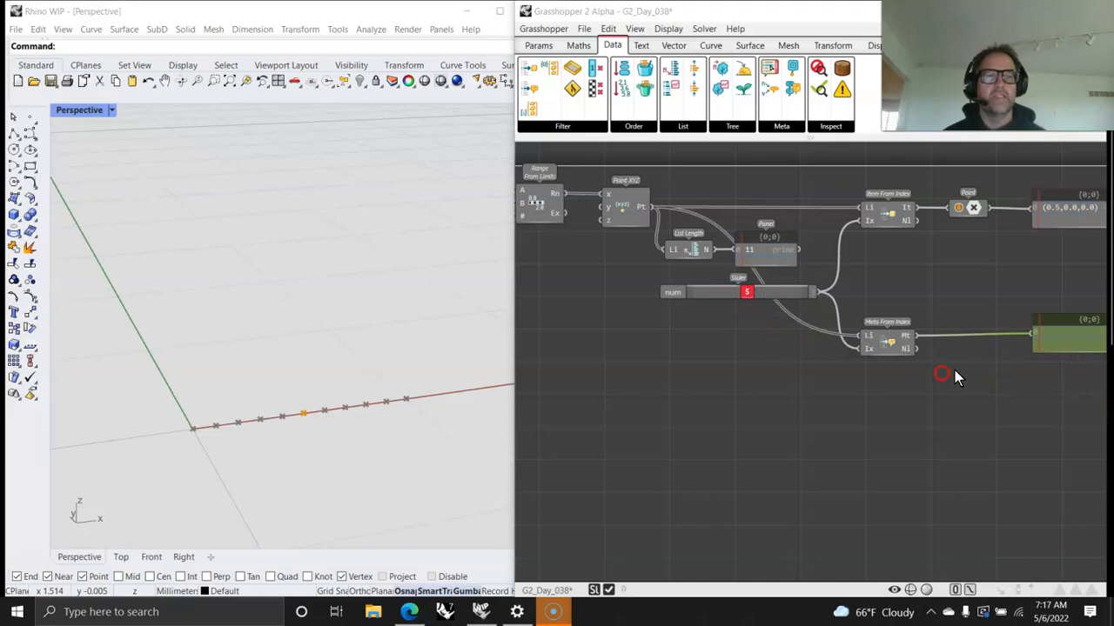
{"action": "scroll", "coordinate": [957, 369], "scroll_direction": "up", "scroll_amount": 3}
{"action": "scroll", "coordinate": [964, 319], "scroll_direction": "down", "scroll_amount": 2}
{"action": "scroll", "coordinate": [877, 391], "scroll_direction": "down", "scroll_amount": 4}
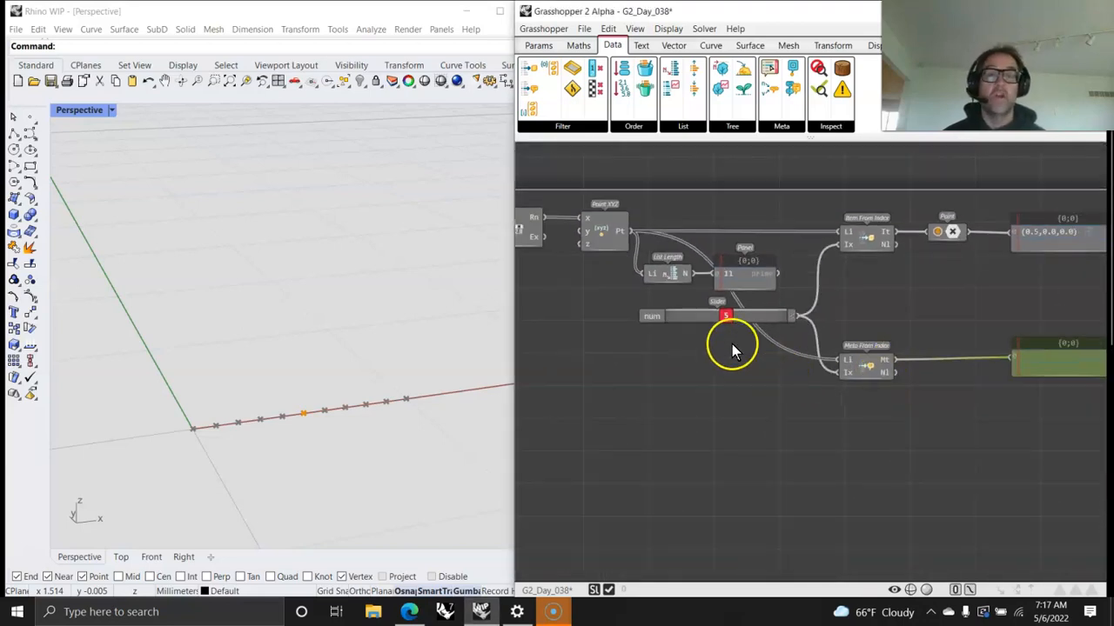
{"action": "left_click_drag", "start_coordinate": [754, 318], "coordinate": [742, 327]}
{"action": "right_click_drag", "start_coordinate": [777, 435], "coordinate": [806, 410]}
{"action": "left_click", "coordinate": [576, 127]}
{"action": "mouse_move", "coordinate": [773, 123]}
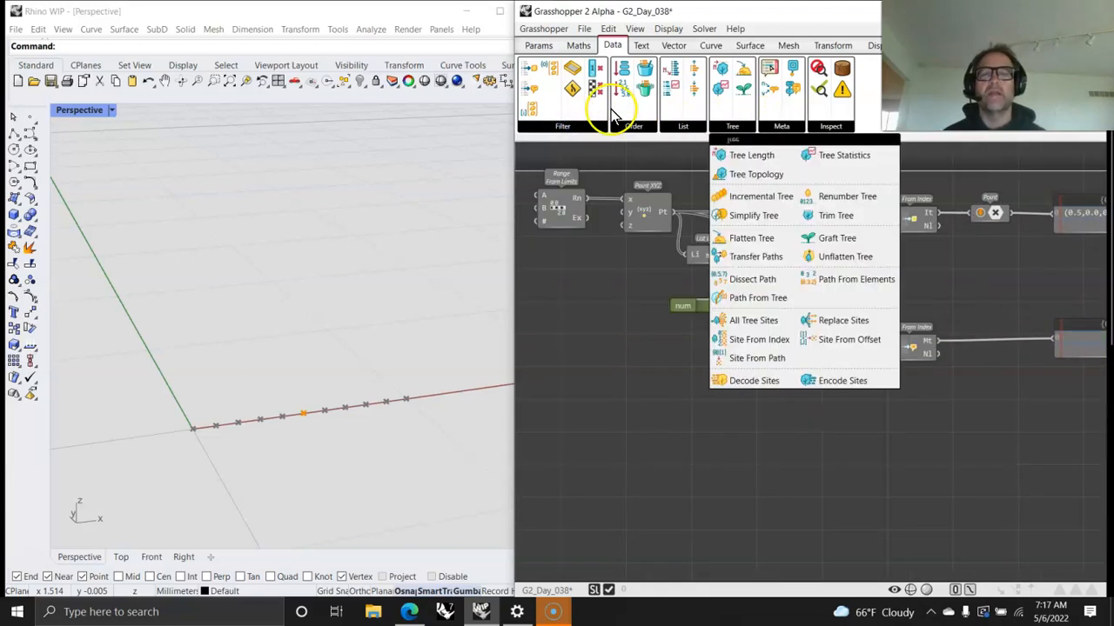
{"action": "mouse_move", "coordinate": [564, 135]}
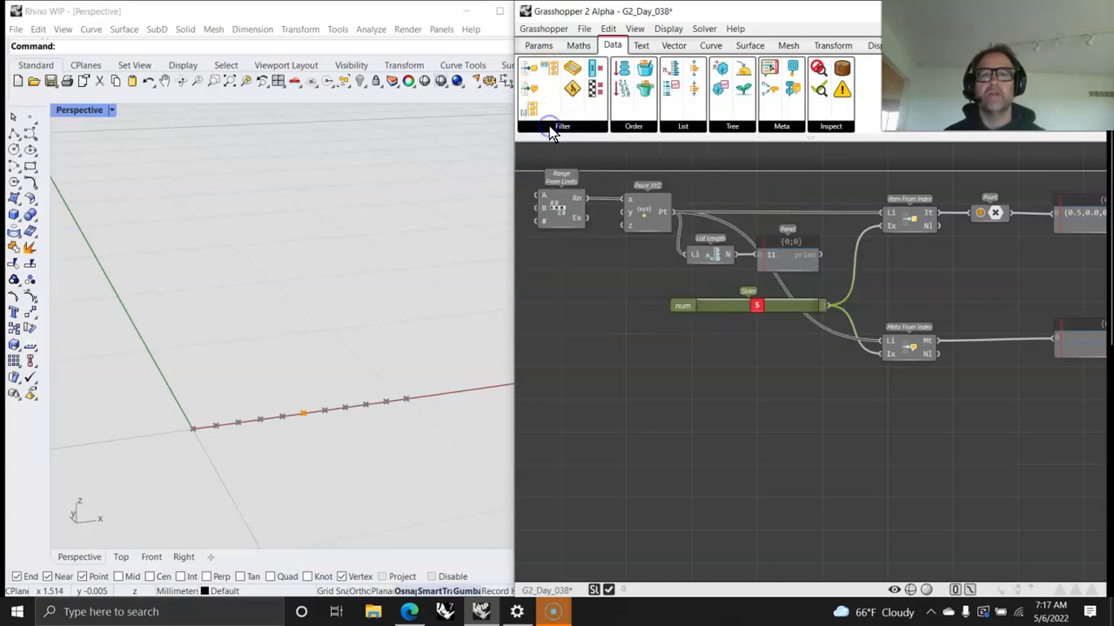
{"action": "left_click_drag", "start_coordinate": [558, 170], "coordinate": [831, 447]}
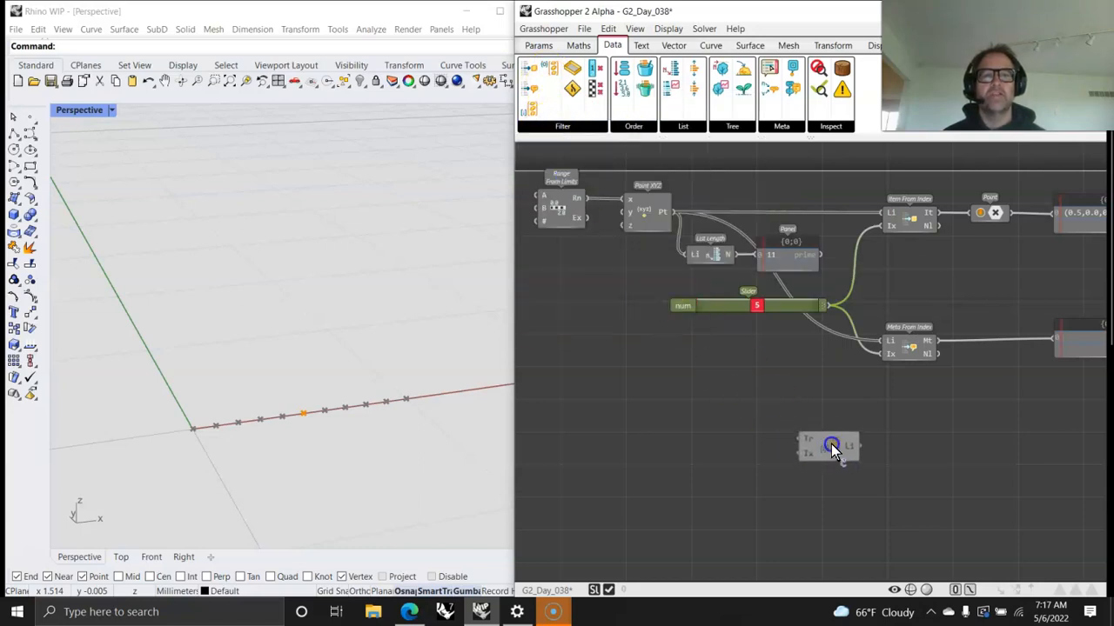
{"action": "left_click_drag", "start_coordinate": [900, 420], "coordinate": [901, 400]}
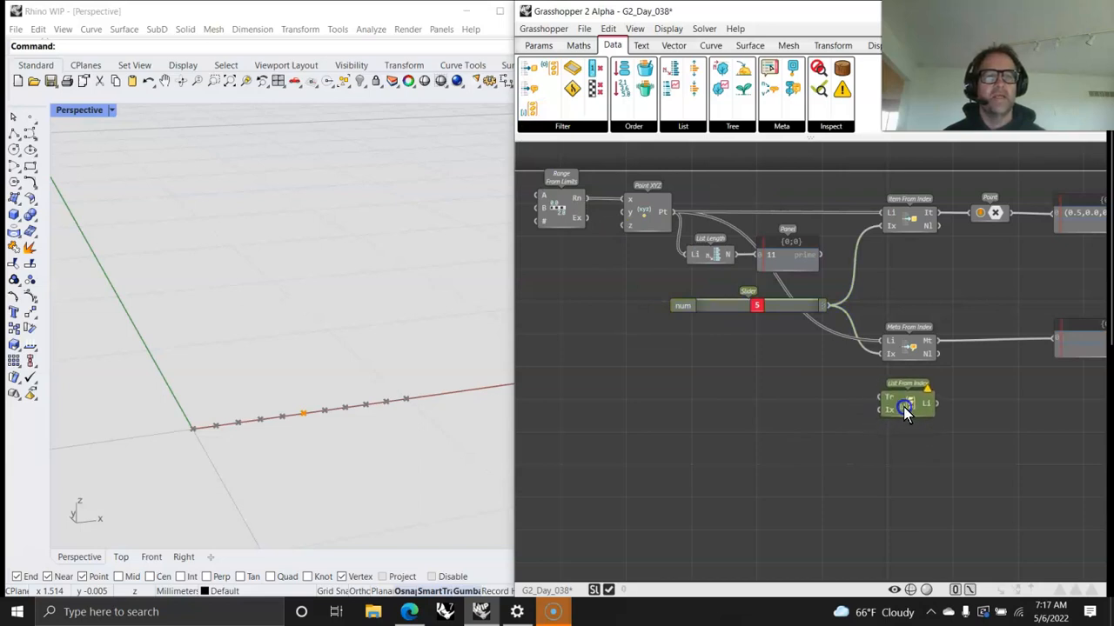
{"action": "left_click", "coordinate": [900, 214]}
{"action": "left_click", "coordinate": [904, 405]}
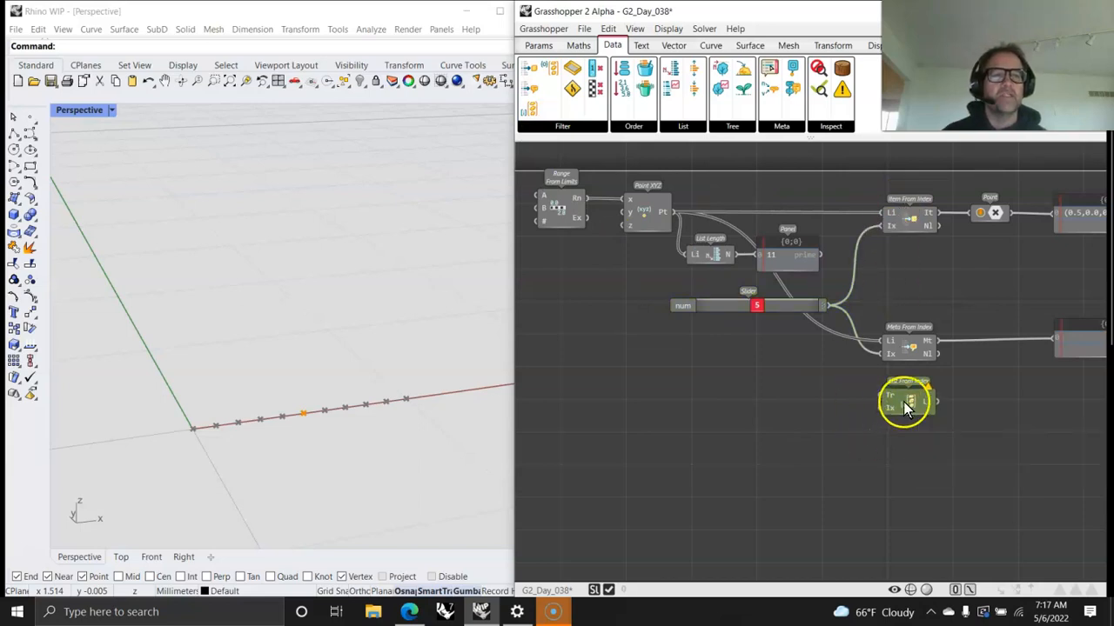
{"action": "left_click", "coordinate": [572, 129]}
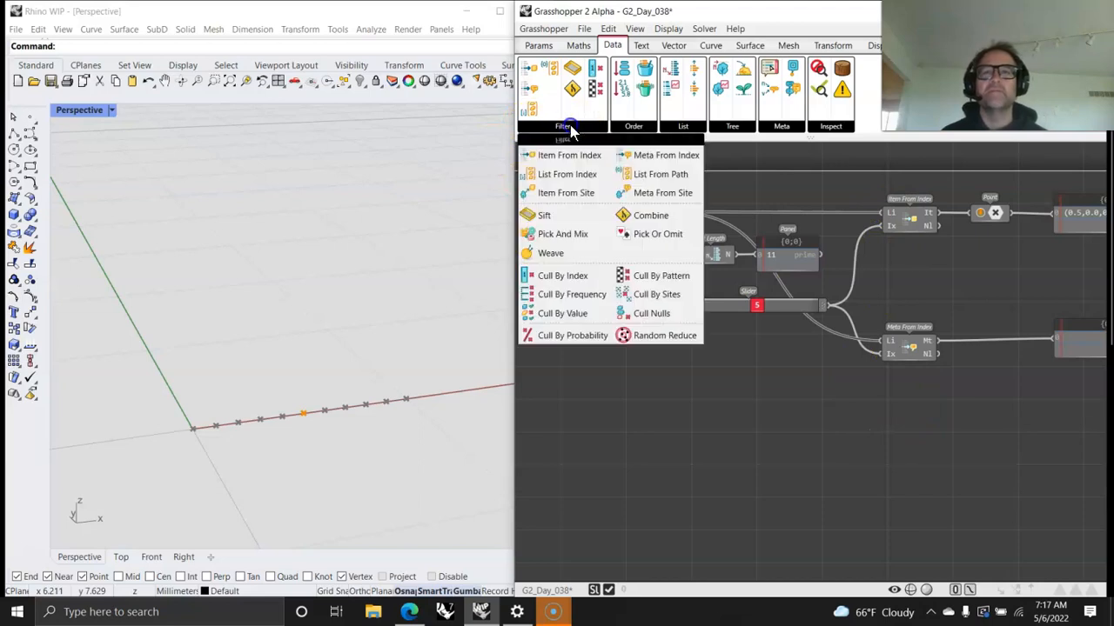
{"action": "left_click", "coordinate": [564, 157]}
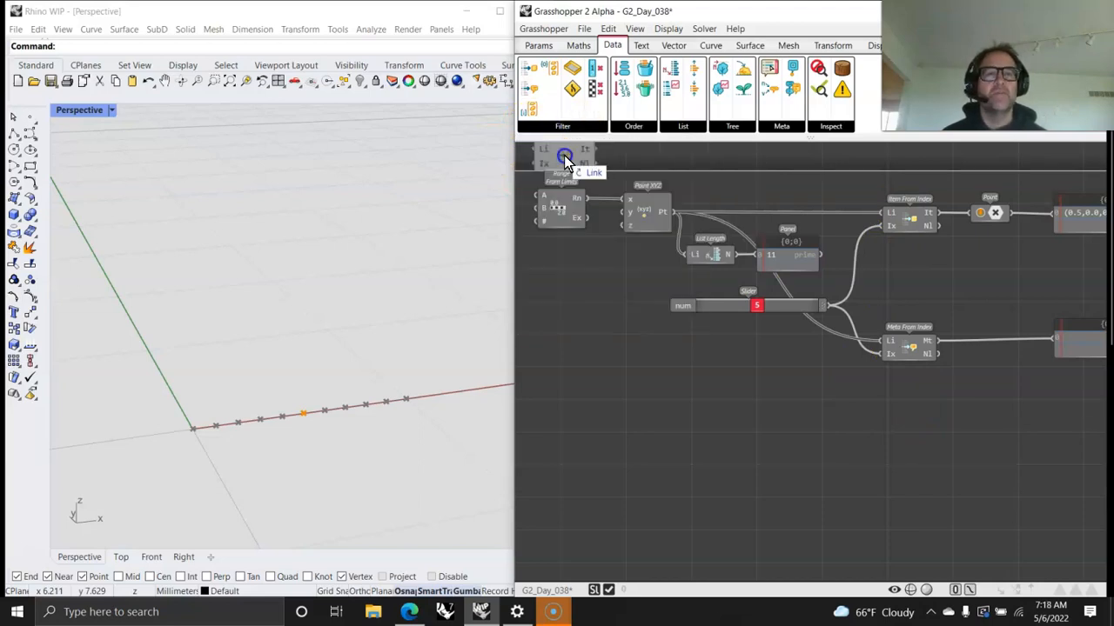
{"action": "left_click", "coordinate": [565, 163]}
Step: Add a List From Index component directly below Meta From Index
{"action": "left_click", "coordinate": [557, 131]}
{"action": "left_click_drag", "start_coordinate": [542, 183], "coordinate": [901, 406]}
{"action": "left_click", "coordinate": [907, 399]}
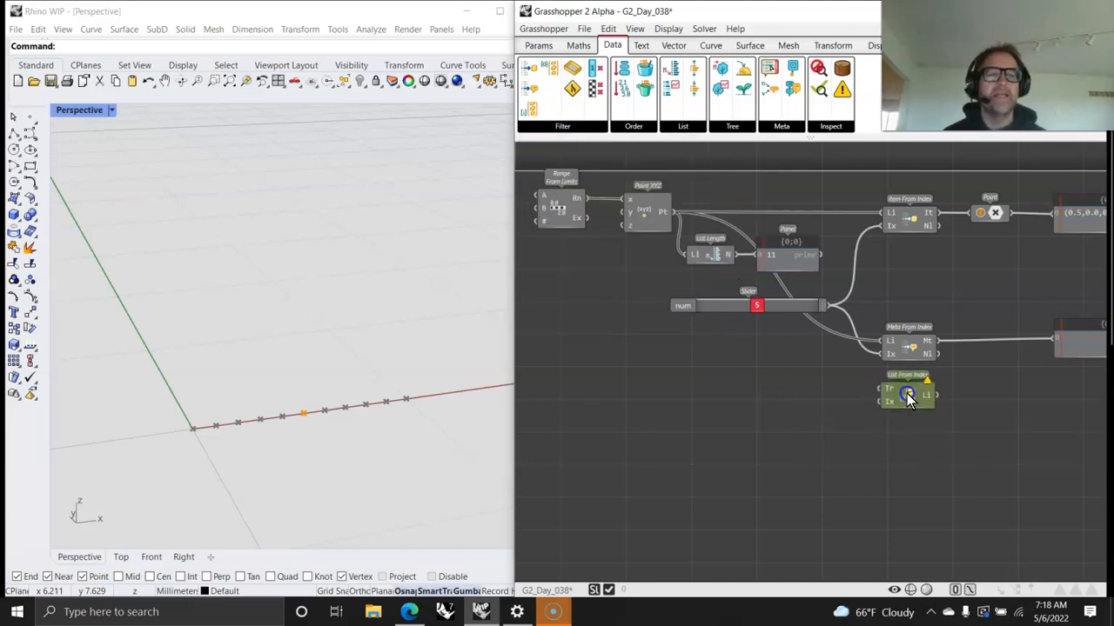
Step: Wire the Rn output of Range From Limits into the y input of Point XYZ and graft that input
{"action": "right_click_drag", "start_coordinate": [790, 412], "coordinate": [886, 421]}
{"action": "left_click", "coordinate": [750, 223]}
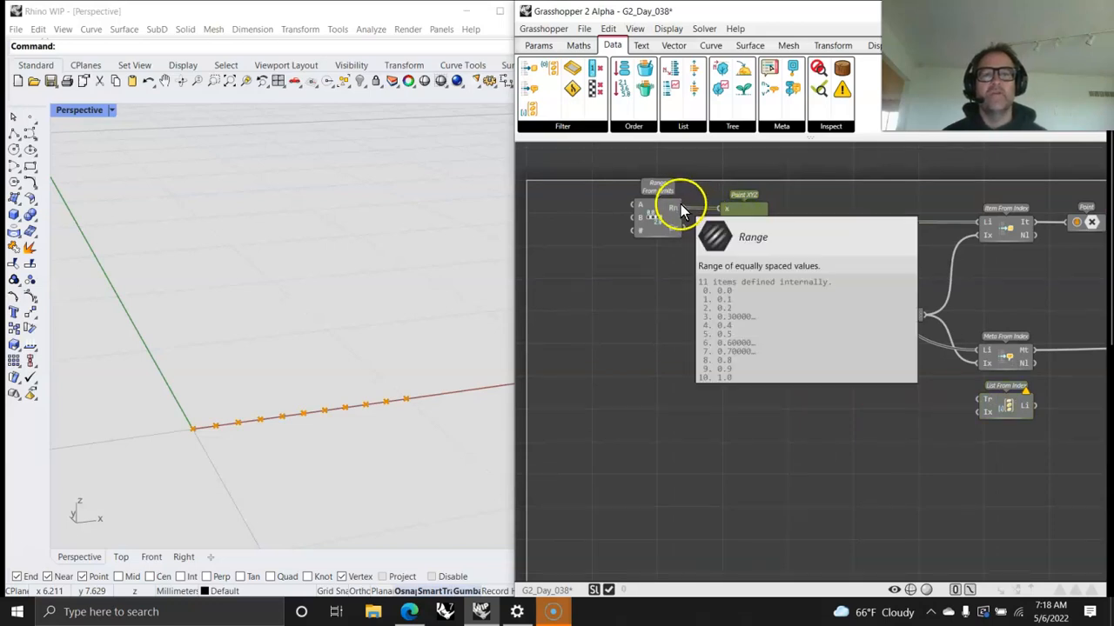
{"action": "left_click_drag", "start_coordinate": [680, 208], "coordinate": [709, 220]}
{"action": "right_click", "coordinate": [724, 222]}
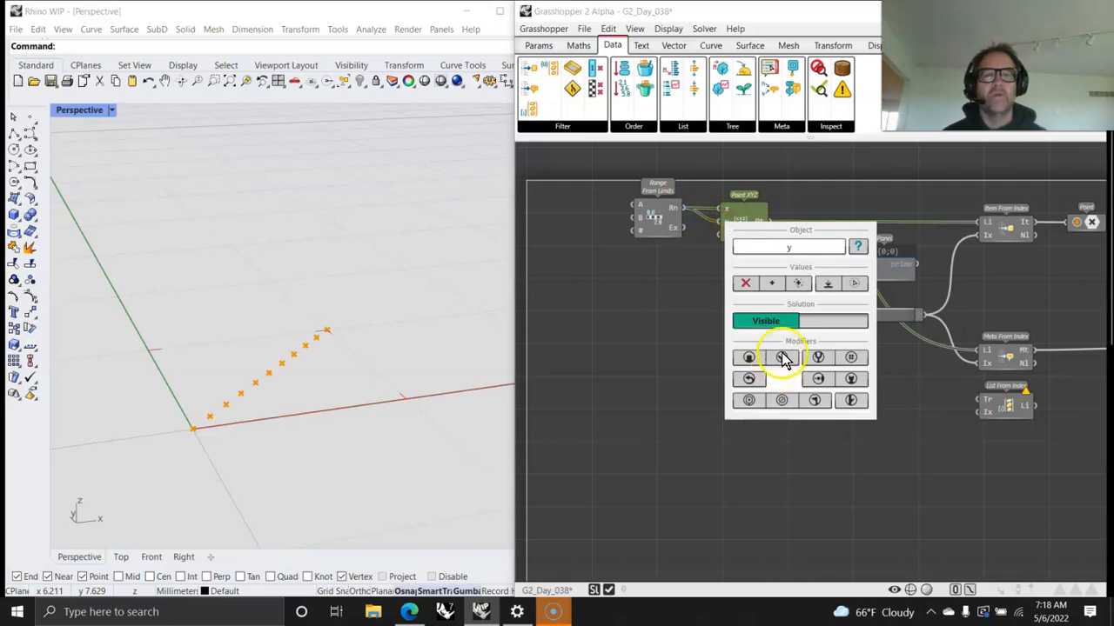
{"action": "left_click", "coordinate": [783, 358]}
{"action": "left_click", "coordinate": [739, 496]}
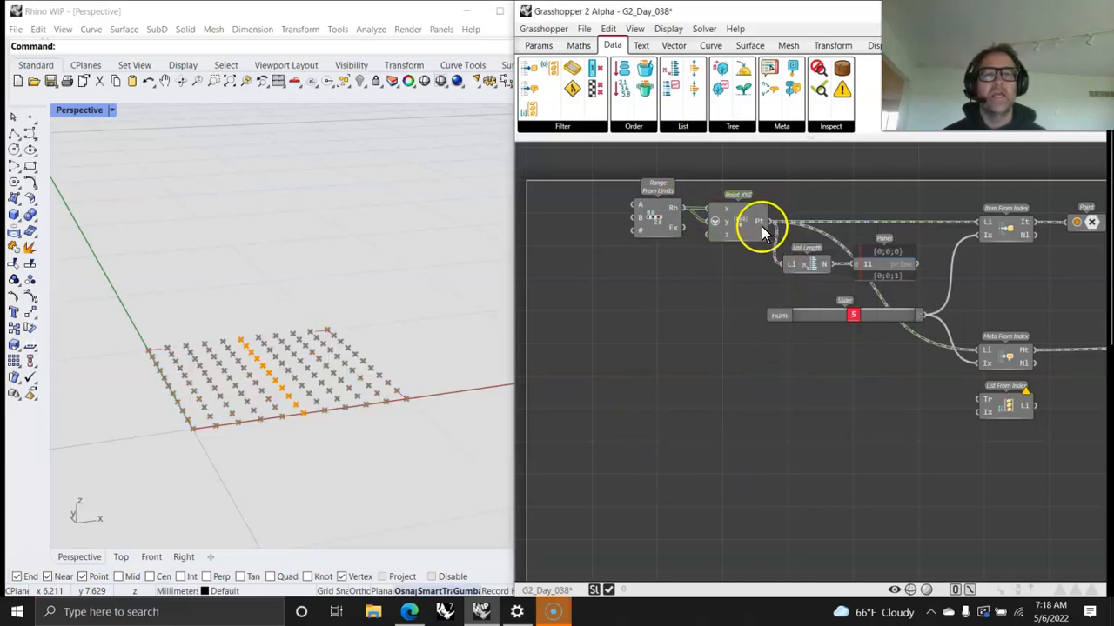
Step: Wire the Pt output of Point XYZ into the Tr input of List From Index
{"action": "right_click_drag", "start_coordinate": [1005, 351], "coordinate": [753, 383]}
{"action": "left_click", "coordinate": [909, 254]}
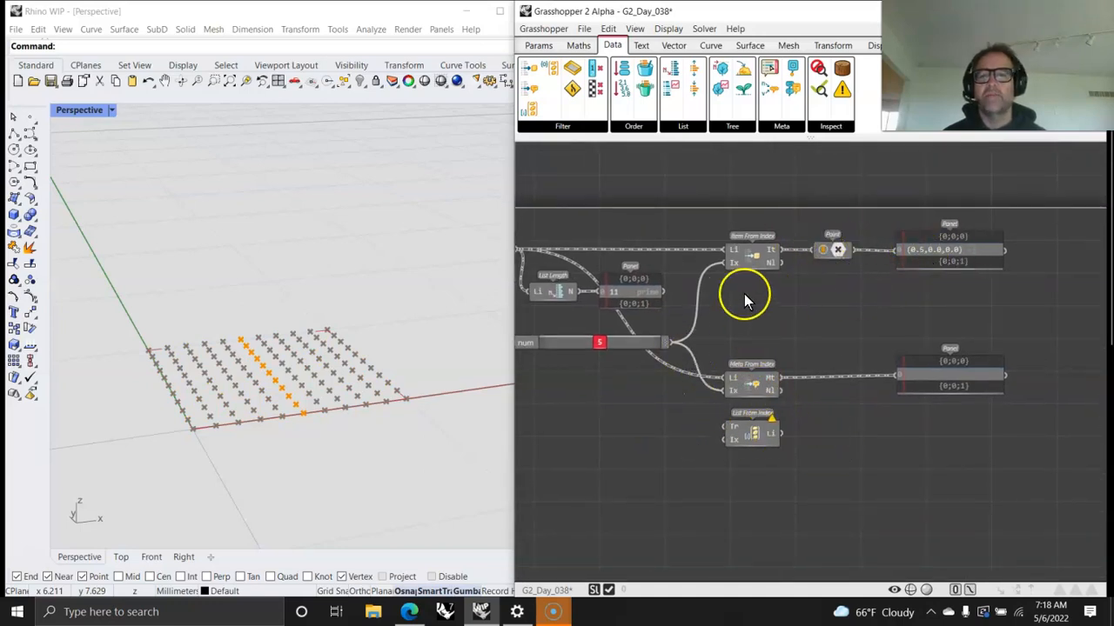
{"action": "right_click_drag", "start_coordinate": [611, 342], "coordinate": [691, 344]}
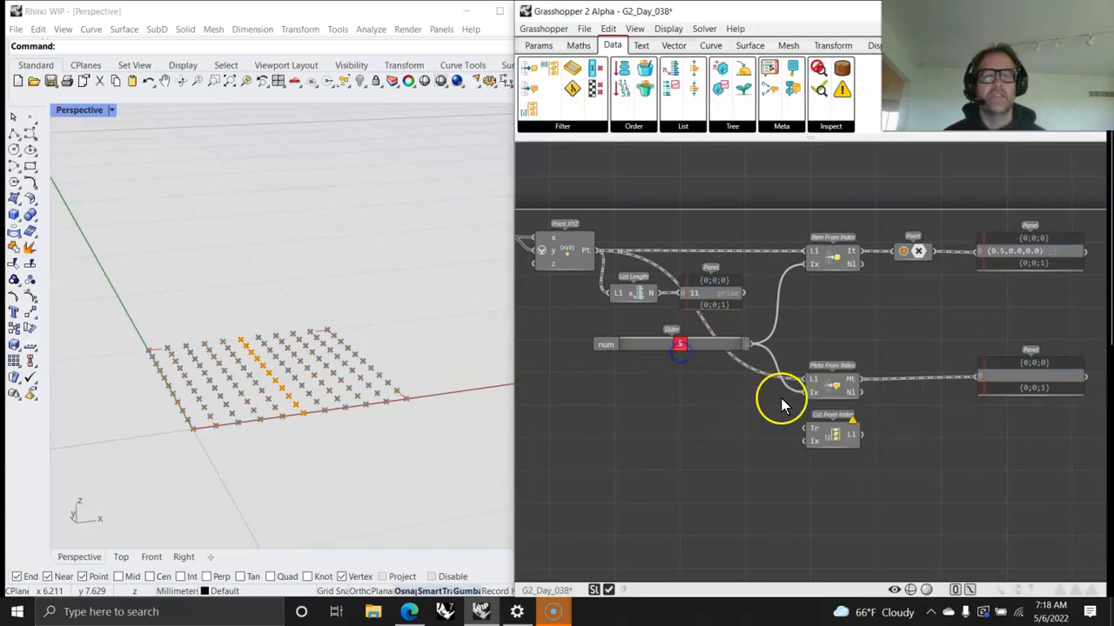
{"action": "left_click_drag", "start_coordinate": [595, 250], "coordinate": [806, 428]}
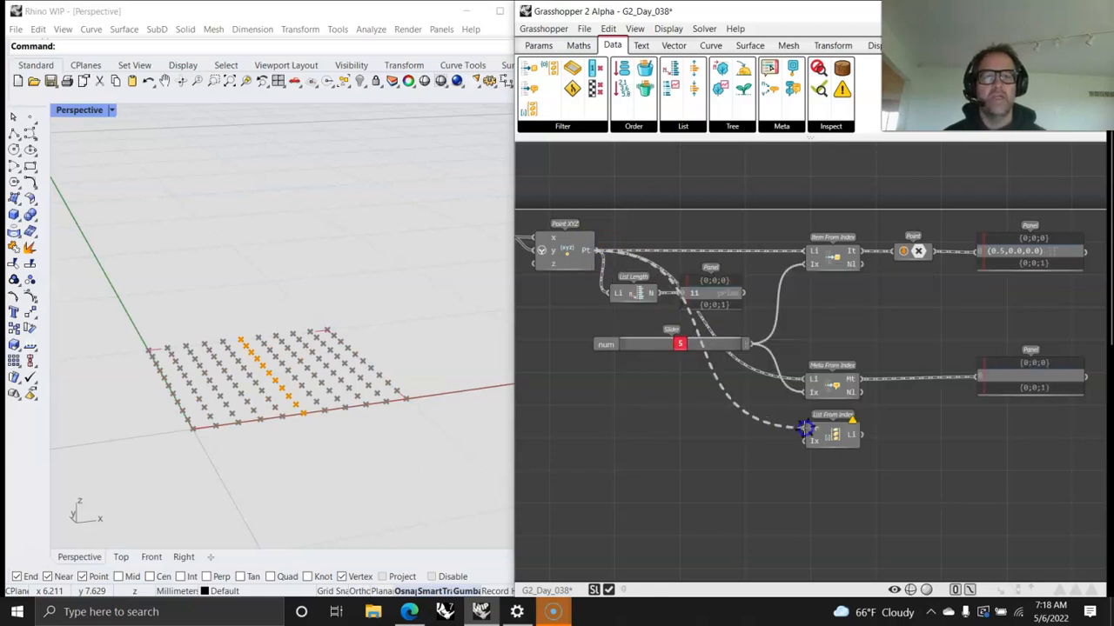
Step: Disable the Item From Index component and move List From Index slightly down
{"action": "right_click", "coordinate": [828, 254]}
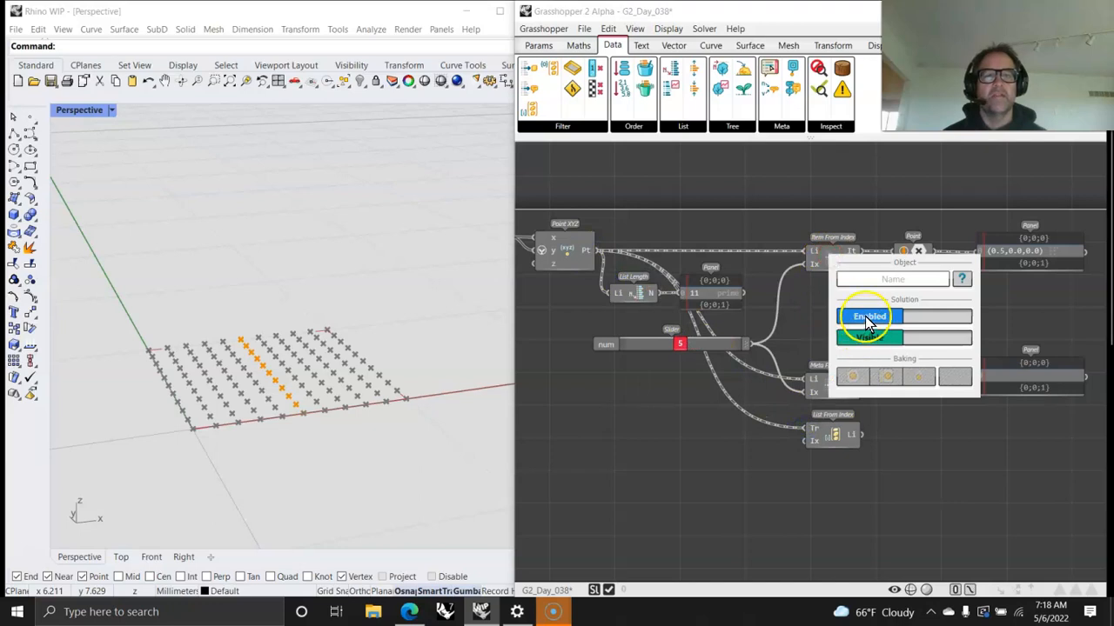
{"action": "left_click_drag", "start_coordinate": [925, 318], "coordinate": [964, 323]}
{"action": "left_click", "coordinate": [694, 424]}
{"action": "left_click_drag", "start_coordinate": [830, 437], "coordinate": [831, 447]}
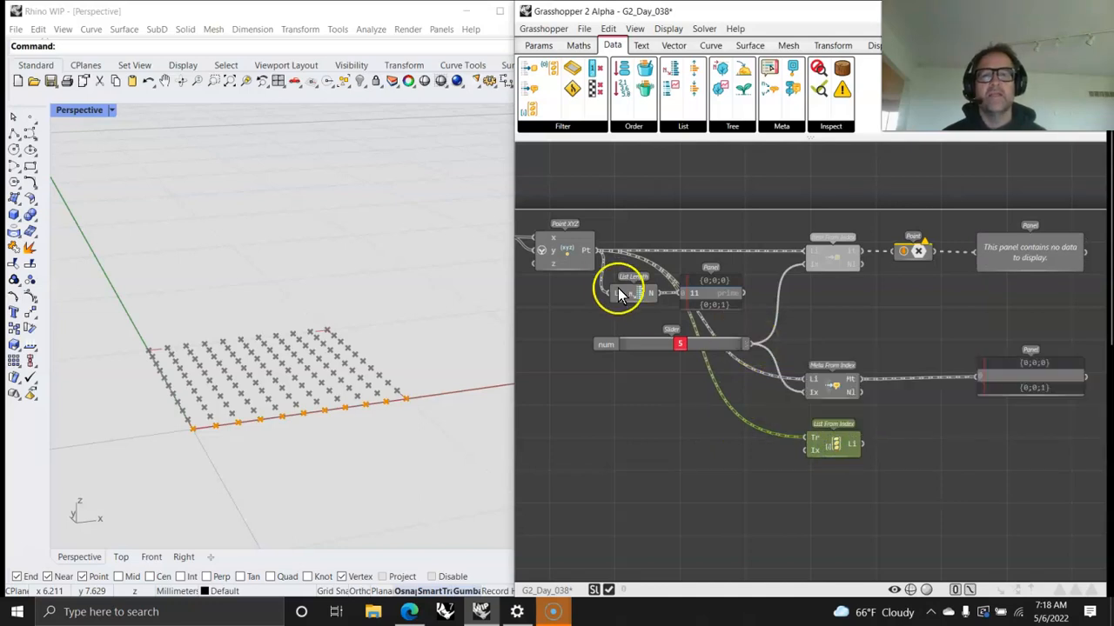
Step: Add a Tree Length component below the slider, fed by the Point XYZ output, and wire its N output into a panel
{"action": "mouse_move", "coordinate": [586, 250]}
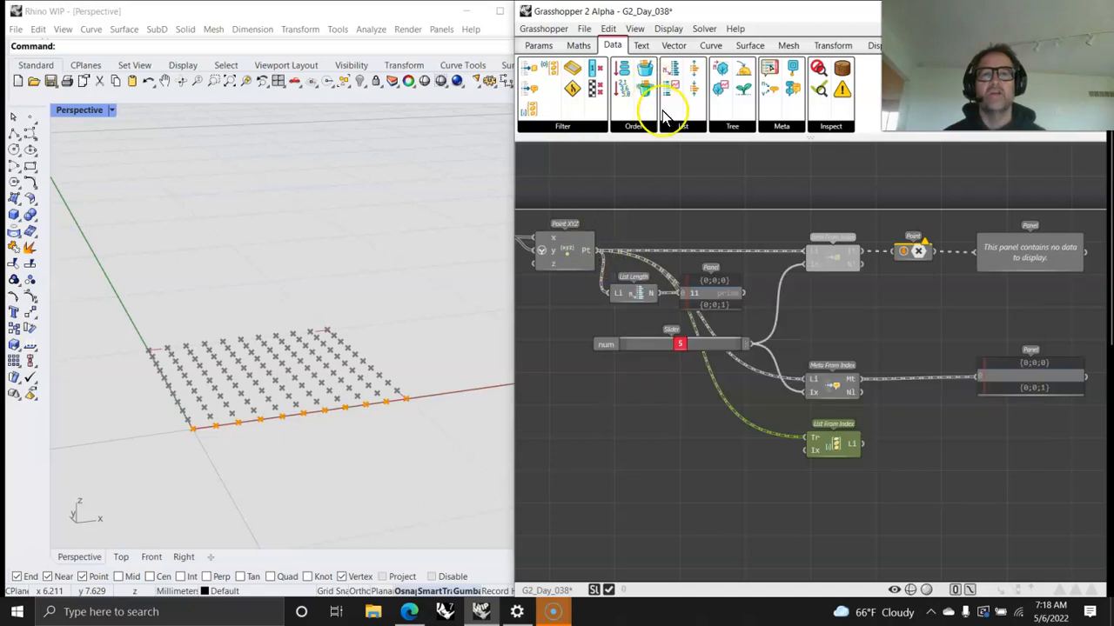
{"action": "left_click", "coordinate": [748, 130]}
{"action": "left_click_drag", "start_coordinate": [745, 158], "coordinate": [658, 386]}
{"action": "left_click_drag", "start_coordinate": [596, 251], "coordinate": [596, 252]}
{"action": "left_click_drag", "start_coordinate": [615, 391], "coordinate": [615, 391]}
{"action": "mouse_move", "coordinate": [655, 391]}
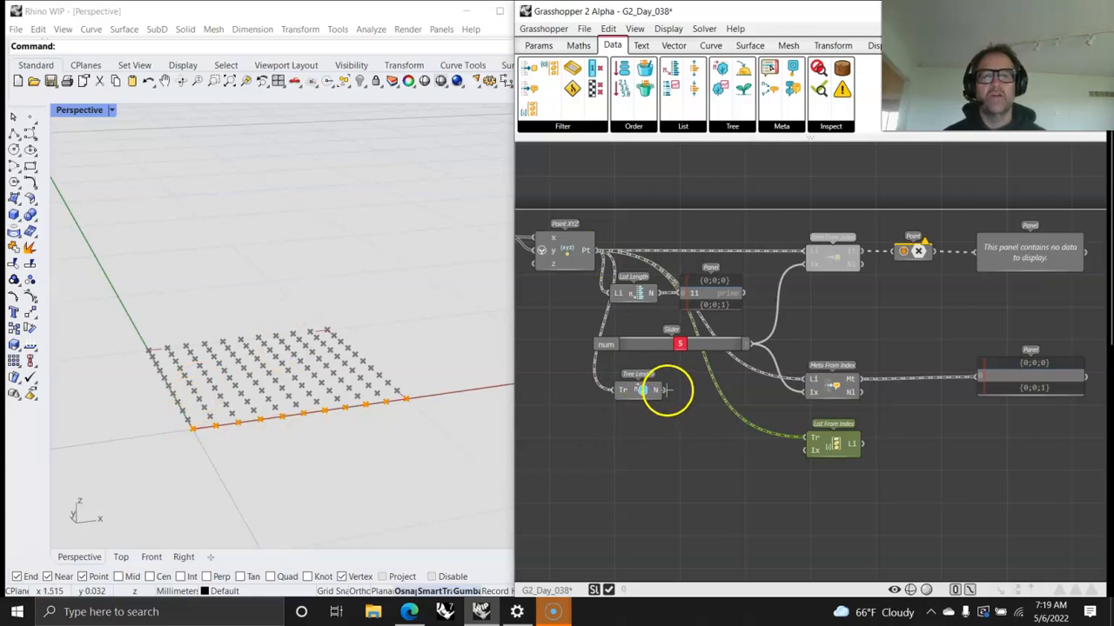
{"action": "left_click_drag", "start_coordinate": [663, 389], "coordinate": [720, 396]}
Step: Add a Tree Statistics component below Tree Length and wire the Point XYZ output into its Tr input
{"action": "left_click", "coordinate": [731, 127]}
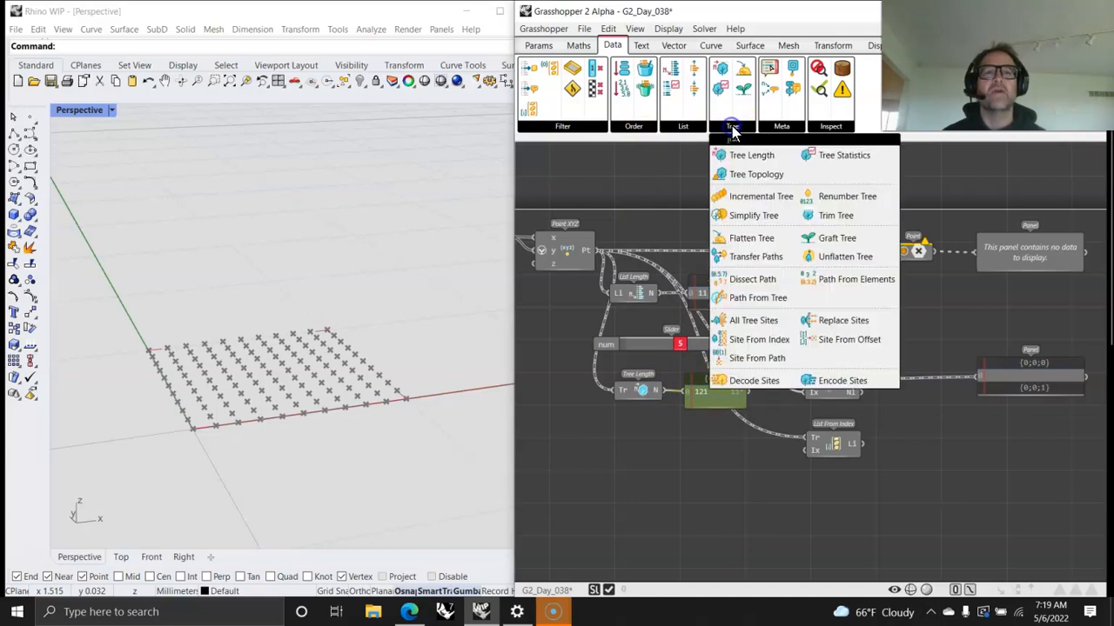
{"action": "left_click", "coordinate": [857, 159]}
{"action": "left_click", "coordinate": [644, 460]}
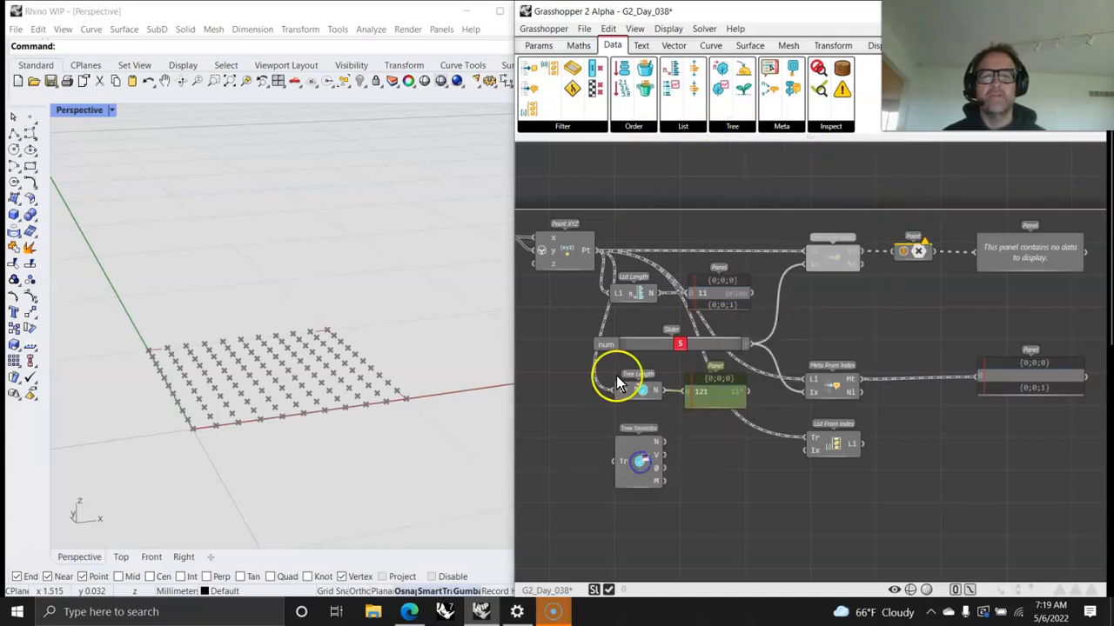
{"action": "left_click_drag", "start_coordinate": [614, 421], "coordinate": [620, 461]}
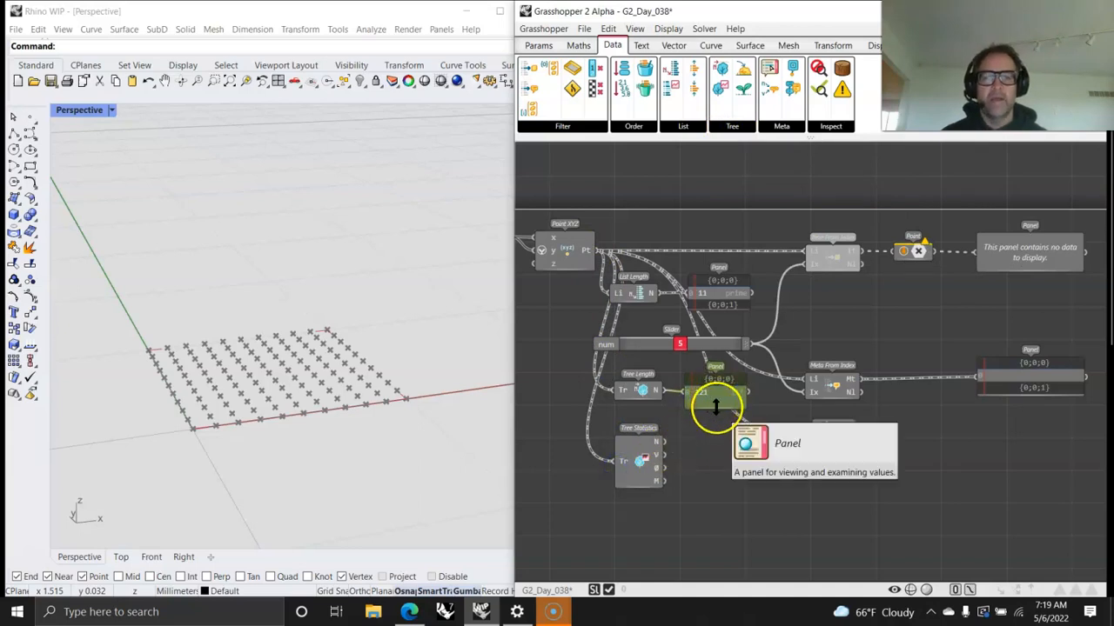
Step: View the N output of Tree Statistics in the enlarged panel, then shrink it and reconnect it to Tree Length
{"action": "left_click_drag", "start_coordinate": [718, 410], "coordinate": [718, 479]}
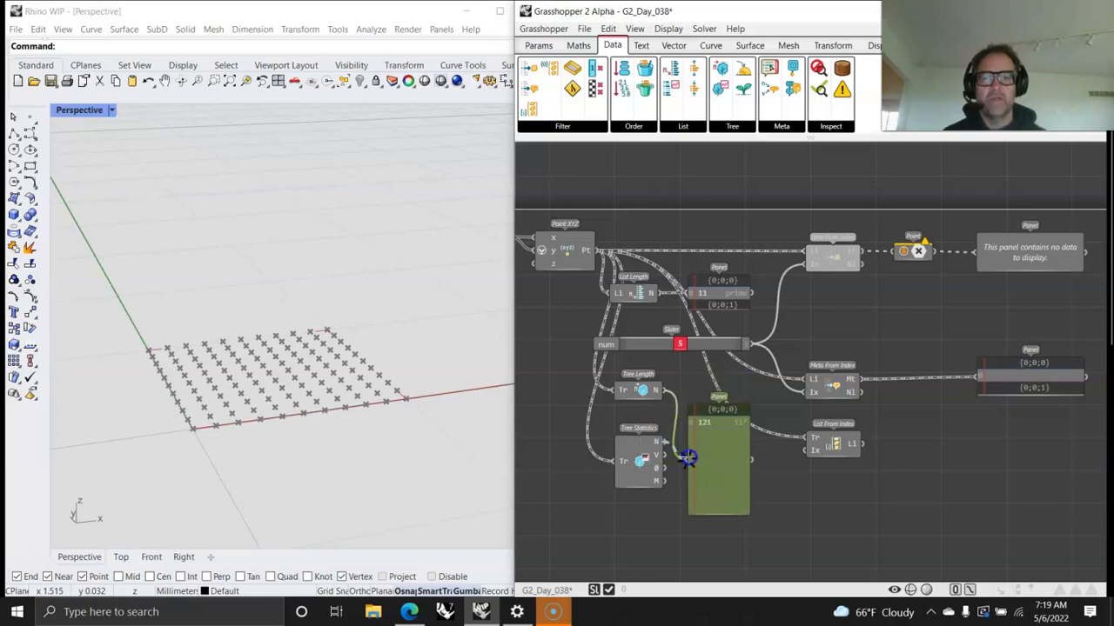
{"action": "mouse_move", "coordinate": [664, 453]}
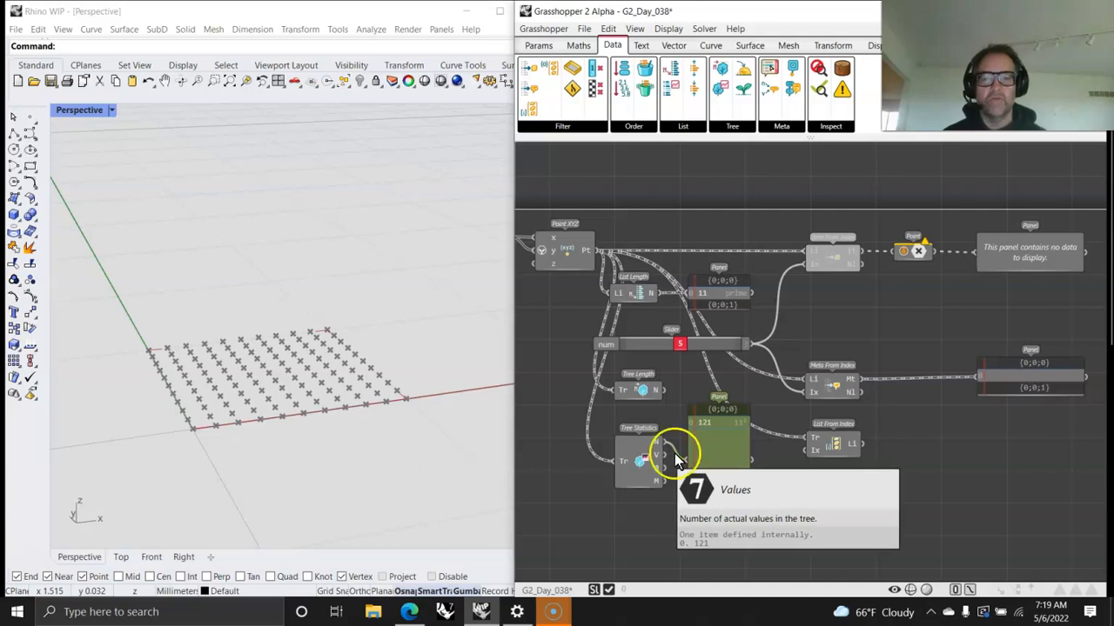
{"action": "left_click_drag", "start_coordinate": [723, 507], "coordinate": [719, 442]}
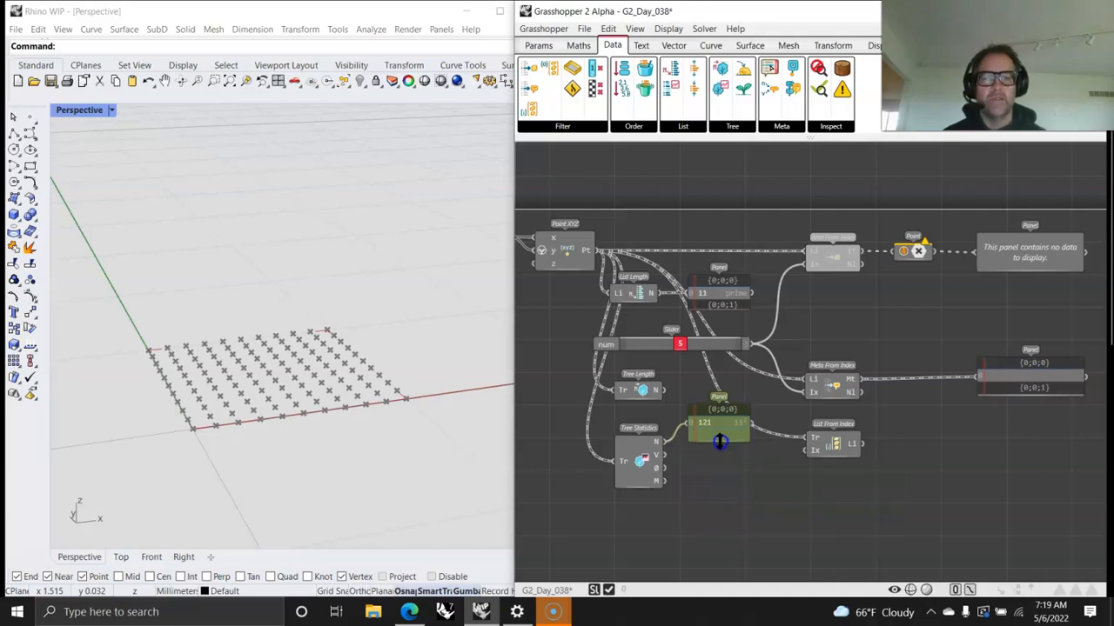
{"action": "left_click_drag", "start_coordinate": [717, 396], "coordinate": [652, 390]}
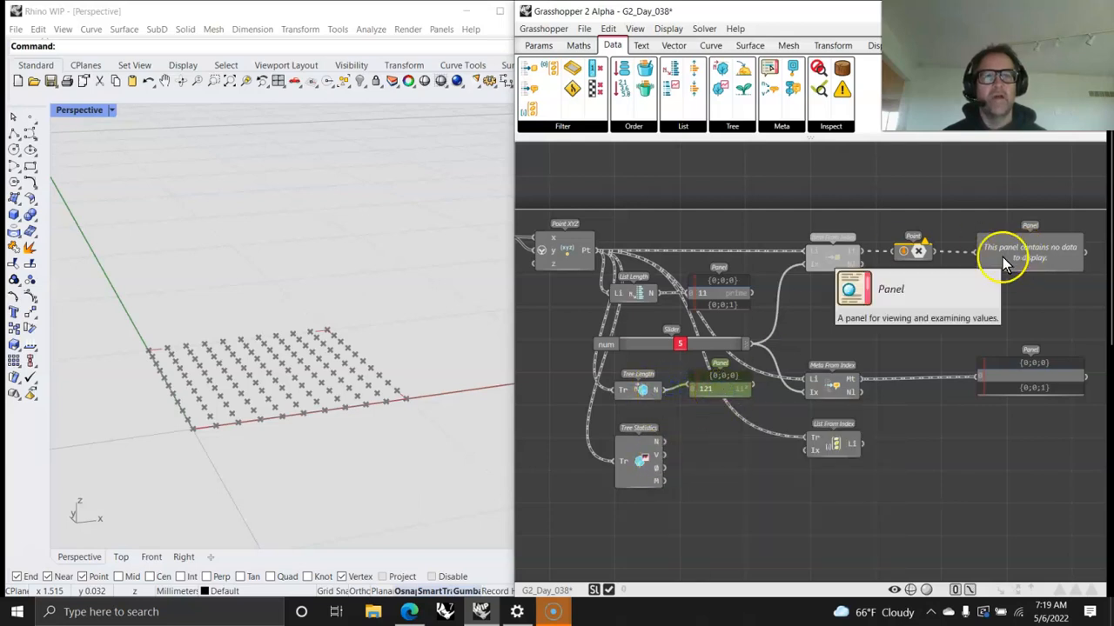
Step: Place a new panel beside Tree Statistics and delete the stray Meta Name Picker
{"action": "left_click_drag", "start_coordinate": [771, 68], "coordinate": [771, 487]}
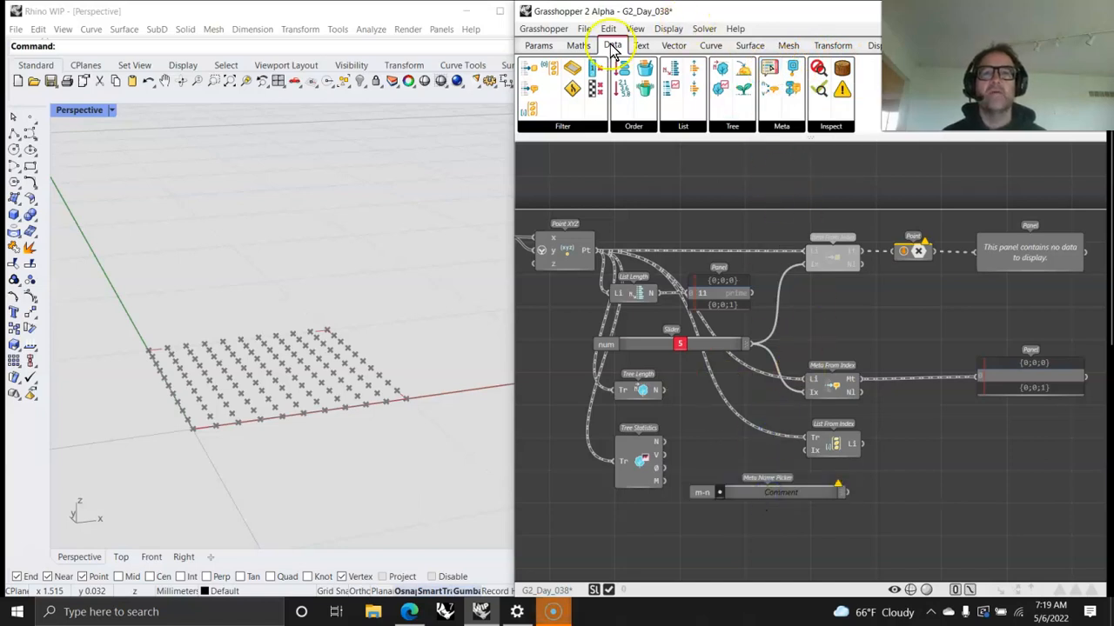
{"action": "left_click", "coordinate": [538, 45]}
{"action": "left_click_drag", "start_coordinate": [814, 73], "coordinate": [769, 537]}
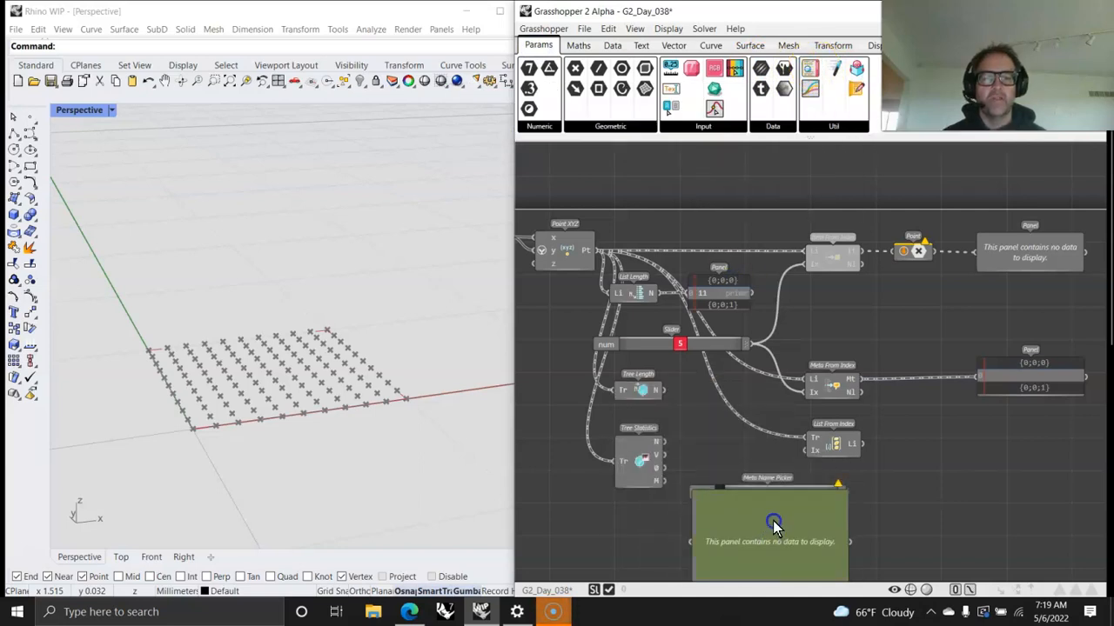
{"action": "key", "text": "Delete"}
{"action": "left_click_drag", "start_coordinate": [762, 530], "coordinate": [758, 510]}
Step: Inspect the V, Ø and M outputs of Tree Statistics in the panel, and delete the panel
{"action": "left_click_drag", "start_coordinate": [665, 454], "coordinate": [685, 524]}
{"action": "left_click_drag", "start_coordinate": [733, 553], "coordinate": [738, 532]}
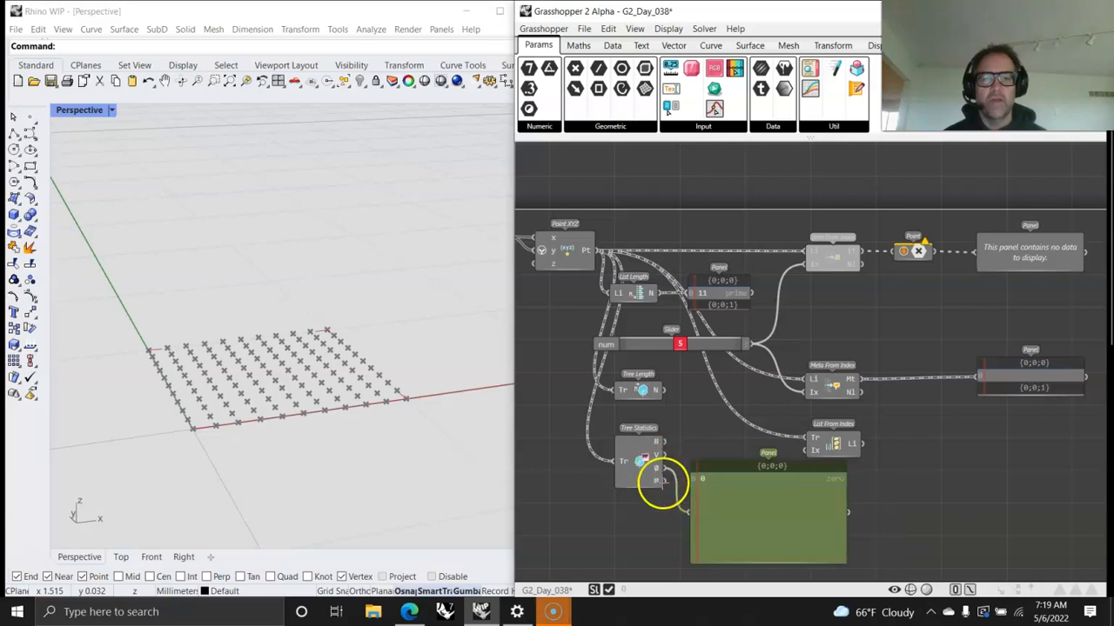
{"action": "left_click_drag", "start_coordinate": [665, 481], "coordinate": [668, 492]}
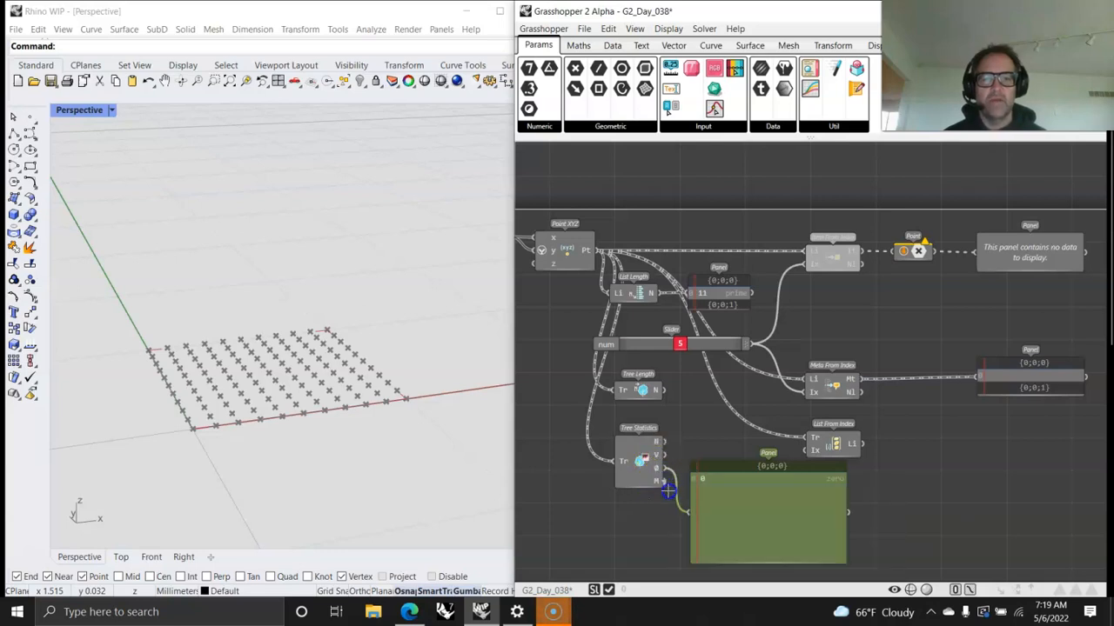
{"action": "left_click_drag", "start_coordinate": [740, 530], "coordinate": [722, 507]}
{"action": "key", "text": "Delete"}
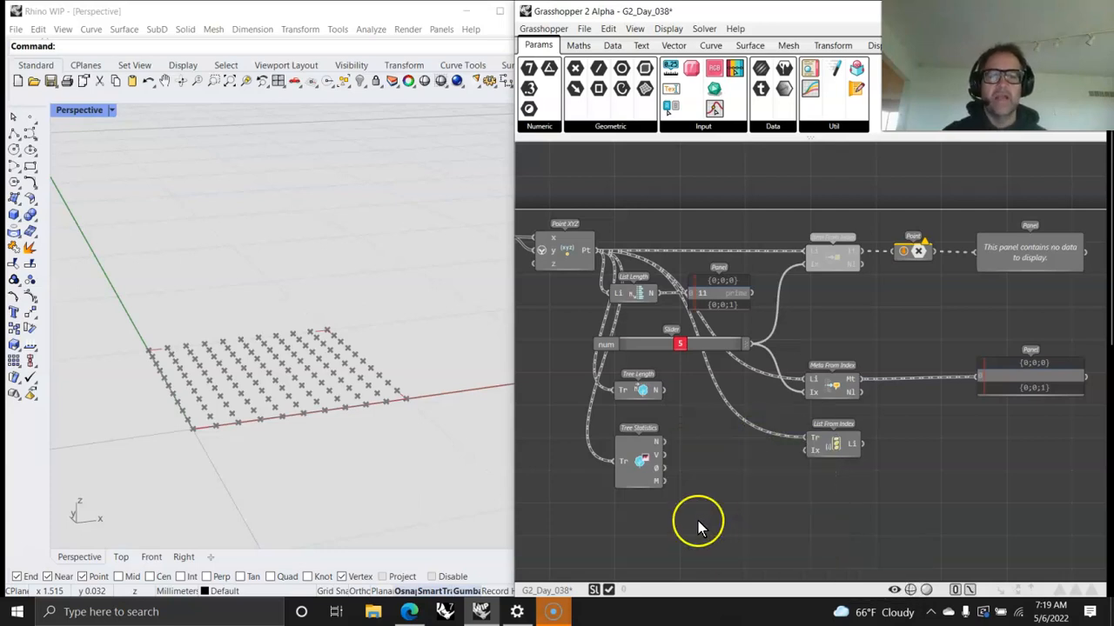
Step: Move Tree Statistics up beneath Tree Length and add a Tree Topology component below it
{"action": "mouse_move", "coordinate": [654, 474]}
{"action": "left_mouse_down"}
{"action": "mouse_move", "coordinate": [641, 459]}
{"action": "mouse_move", "coordinate": [654, 463]}
{"action": "left_mouse_up"}
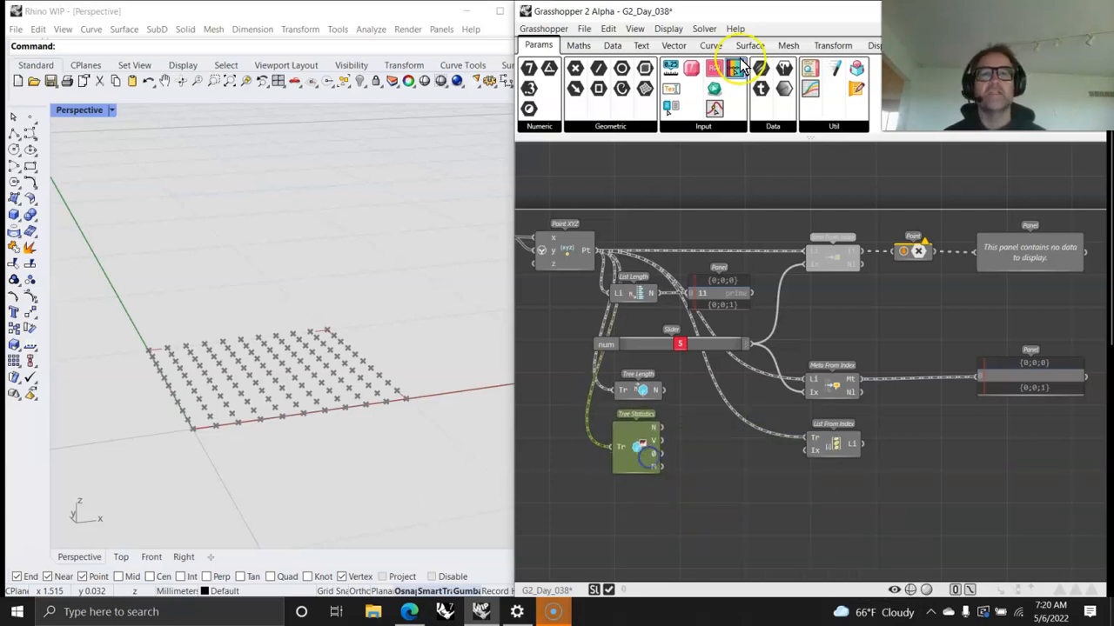
{"action": "left_click", "coordinate": [613, 44]}
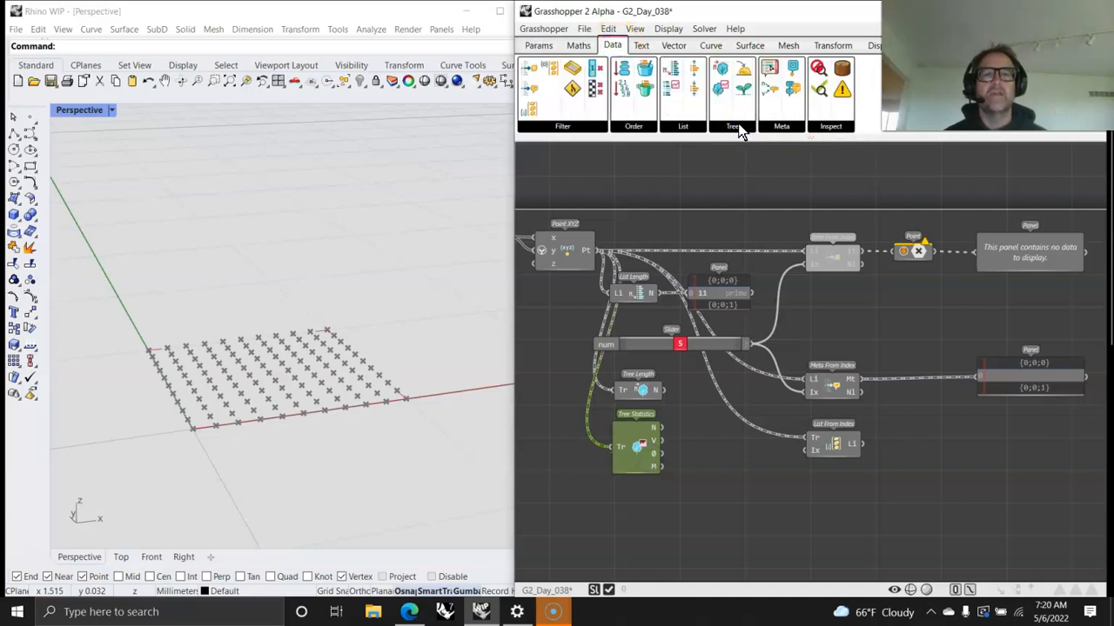
{"action": "left_click", "coordinate": [737, 127]}
{"action": "left_click_drag", "start_coordinate": [747, 178], "coordinate": [757, 183]}
{"action": "left_click_drag", "start_coordinate": [745, 348], "coordinate": [663, 534]}
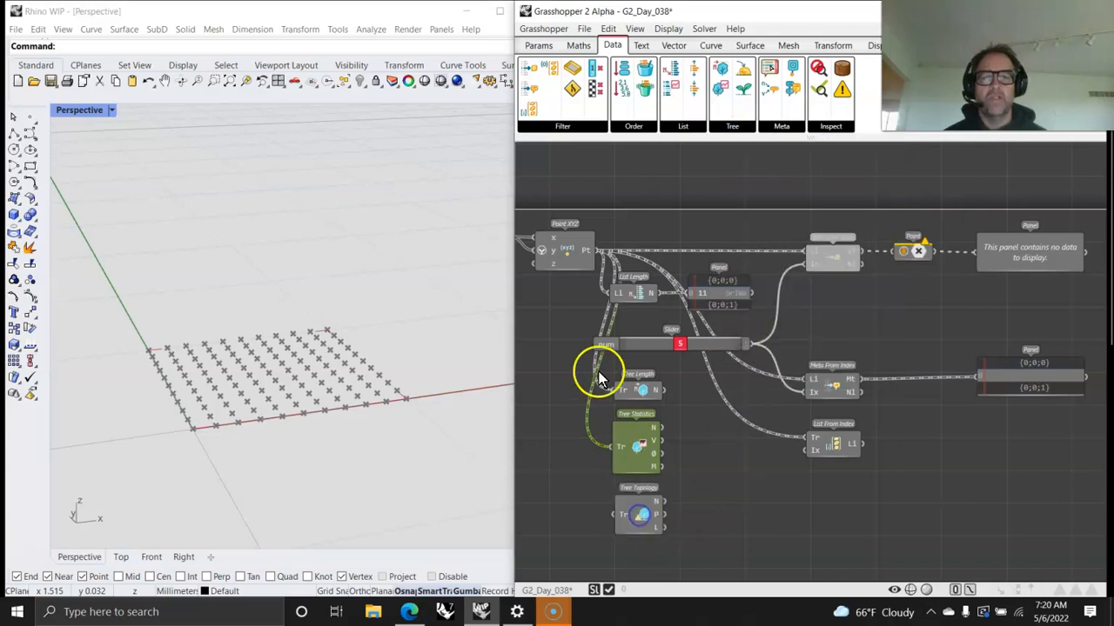
Step: Connect the Point XYZ output to Tree Topology and inspect its list paths and list lengths outputs
{"action": "left_click_drag", "start_coordinate": [596, 250], "coordinate": [609, 513]}
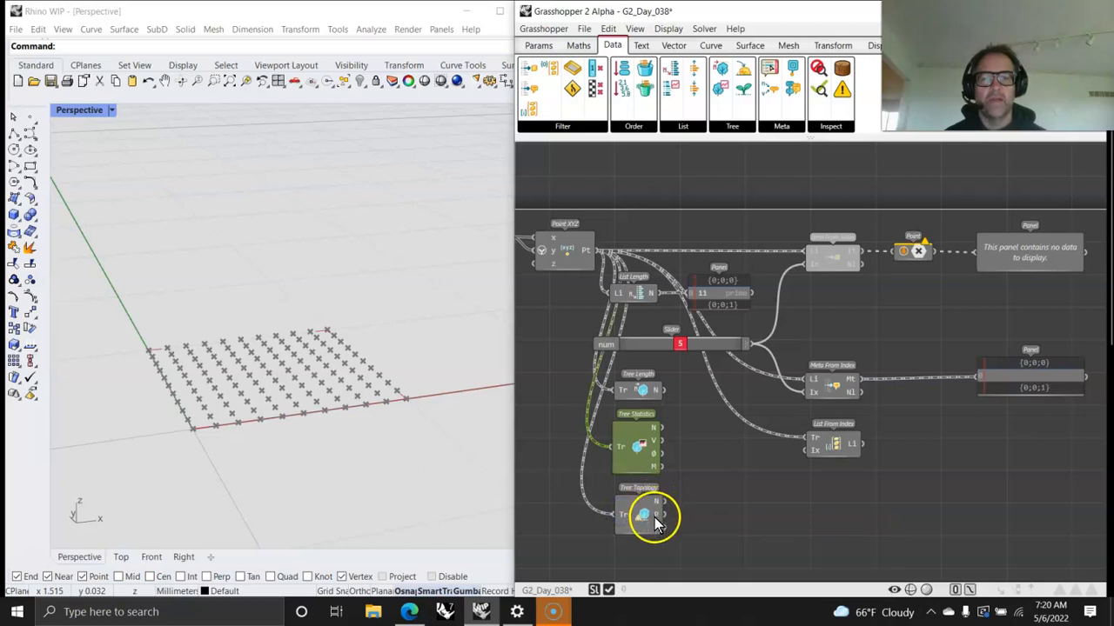
{"action": "mouse_move", "coordinate": [655, 513]}
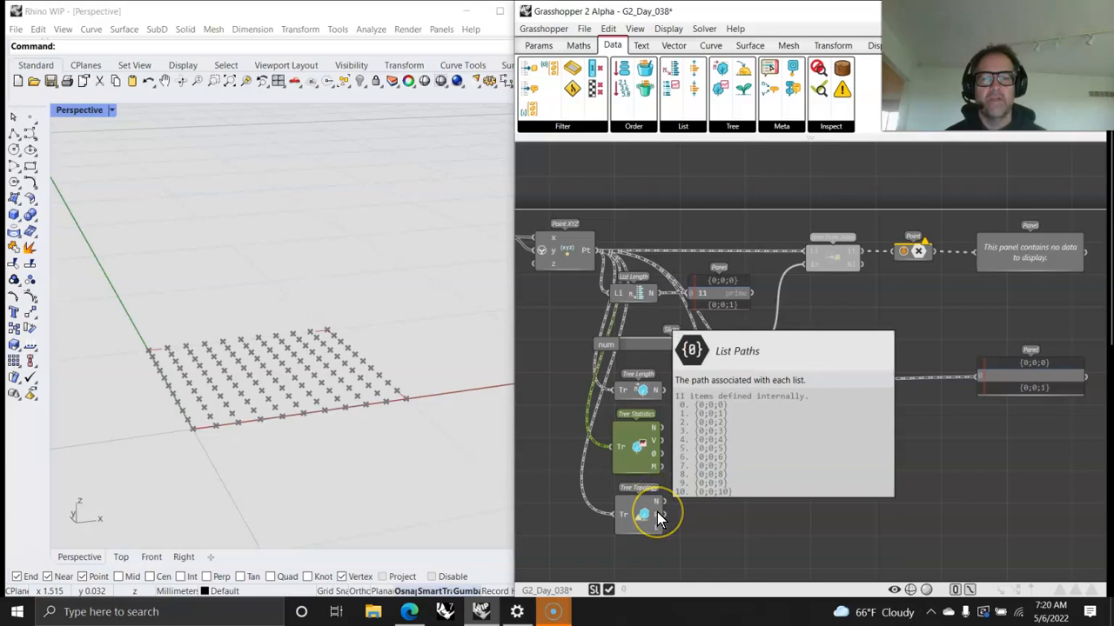
{"action": "left_click", "coordinate": [657, 527]}
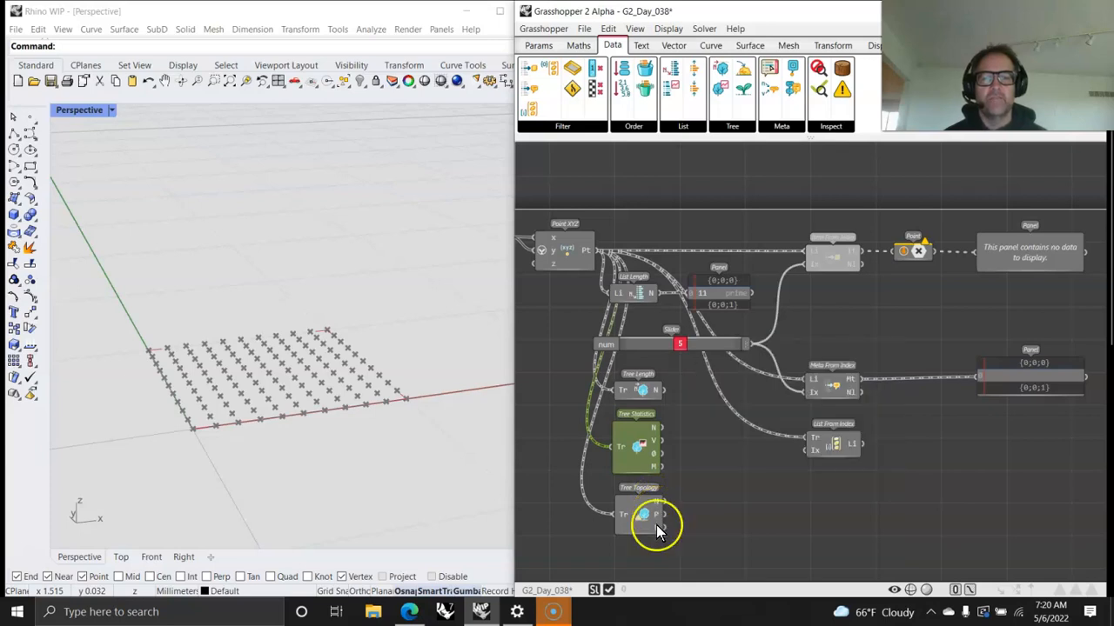
{"action": "mouse_move", "coordinate": [658, 531]}
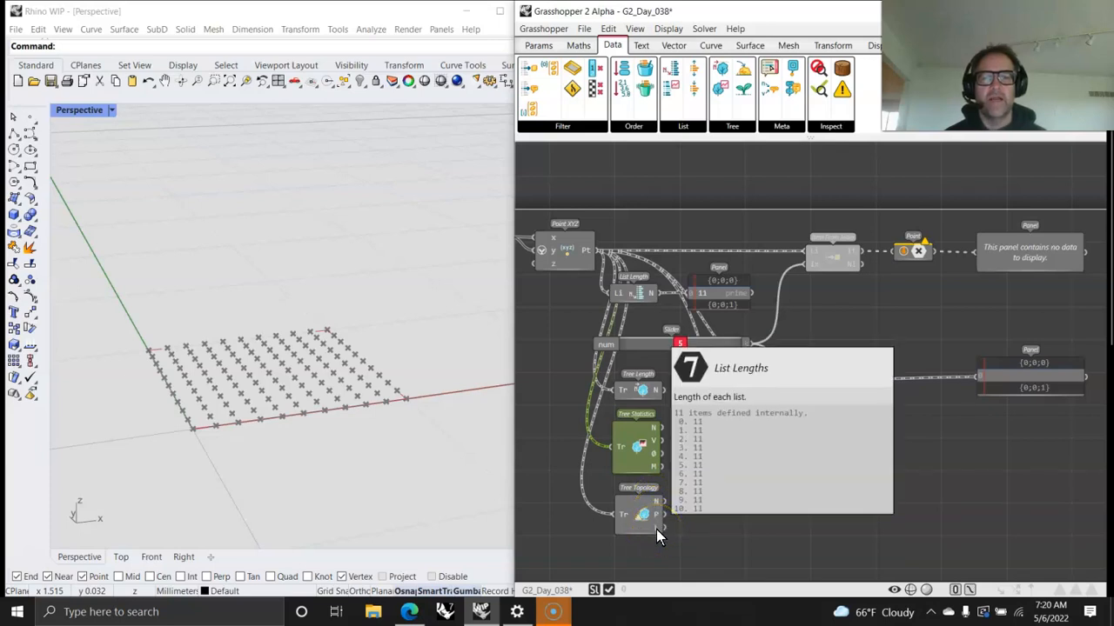
Step: Add a panel beside Tree Topology, connect it to the N output, and shrink its height
{"action": "right_click_drag", "start_coordinate": [723, 540], "coordinate": [703, 449]}
{"action": "left_click", "coordinate": [687, 190]}
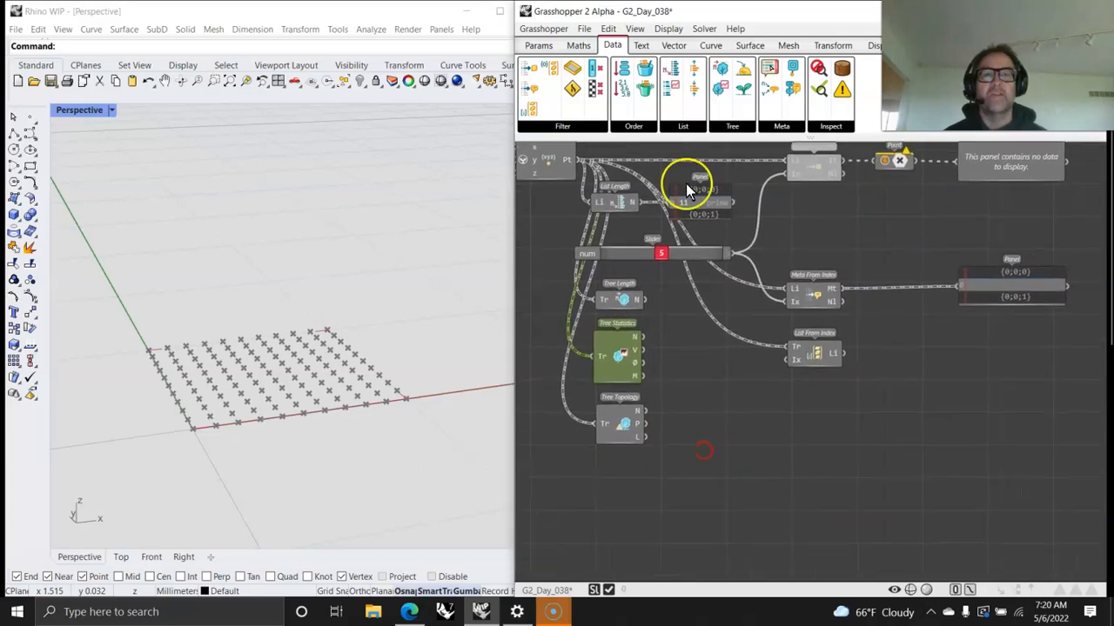
{"action": "left_click", "coordinate": [770, 74]}
{"action": "left_click", "coordinate": [525, 48]}
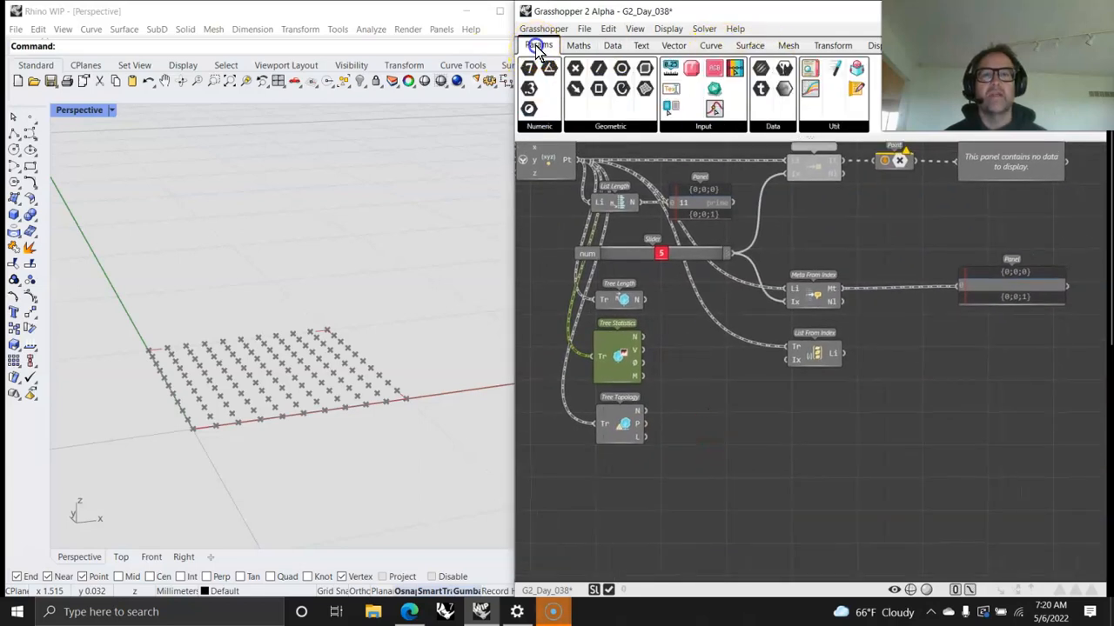
{"action": "left_click_drag", "start_coordinate": [811, 70], "coordinate": [765, 450]}
{"action": "left_click_drag", "start_coordinate": [645, 411], "coordinate": [688, 446]}
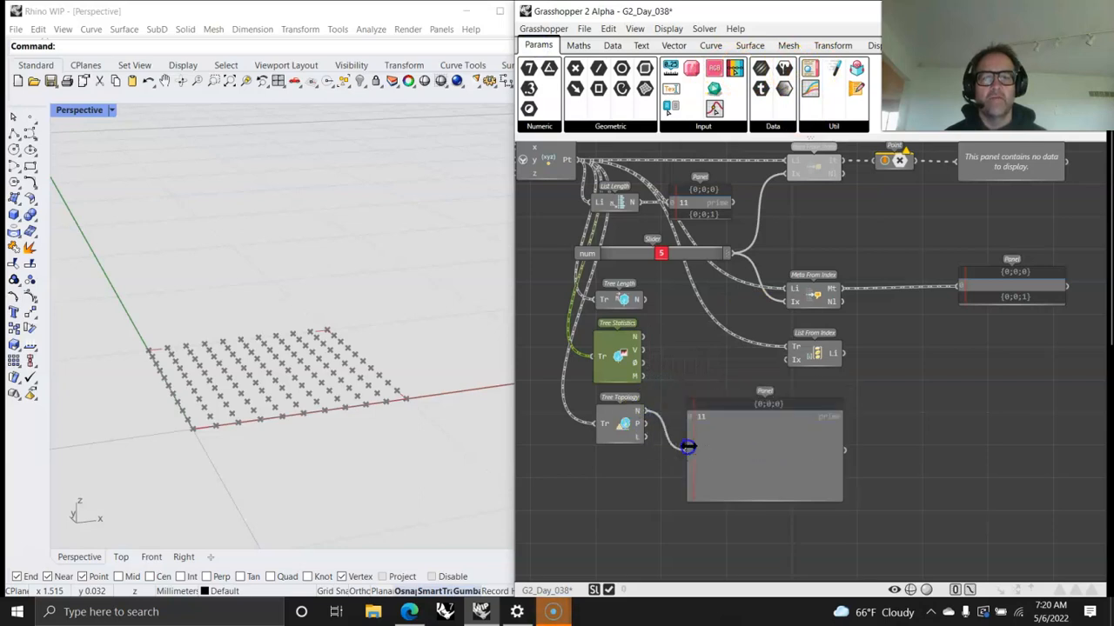
{"action": "left_click_drag", "start_coordinate": [762, 507], "coordinate": [748, 424]}
Step: Wire the slider into List From Index's Ix input and feed its list output into a new Point parameter
{"action": "left_click_drag", "start_coordinate": [689, 253], "coordinate": [750, 325]}
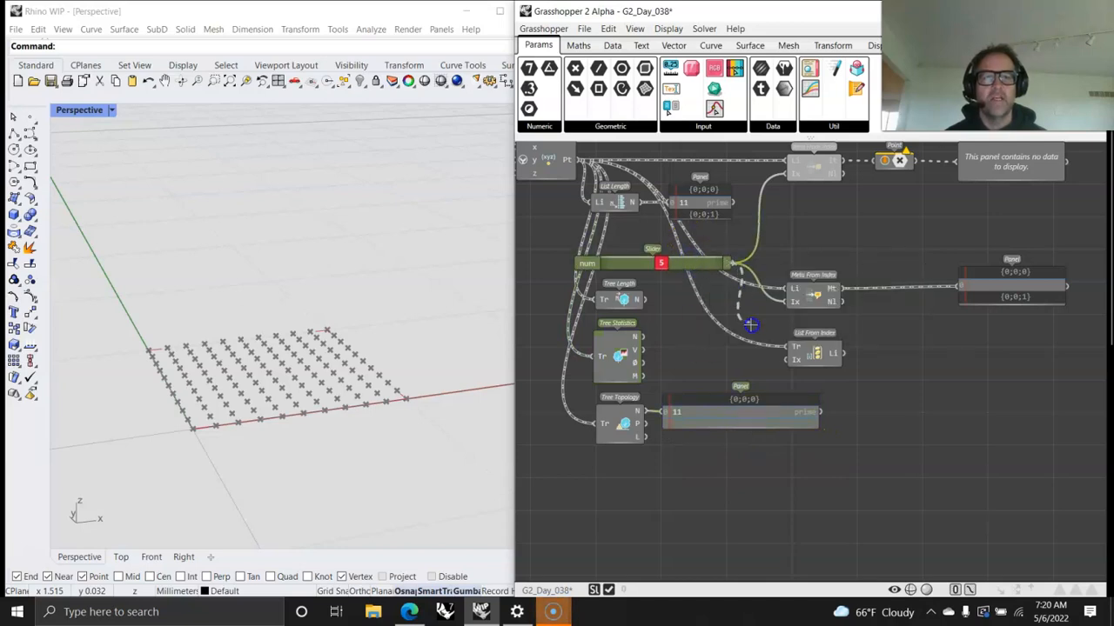
{"action": "left_click_drag", "start_coordinate": [787, 361], "coordinate": [787, 360]}
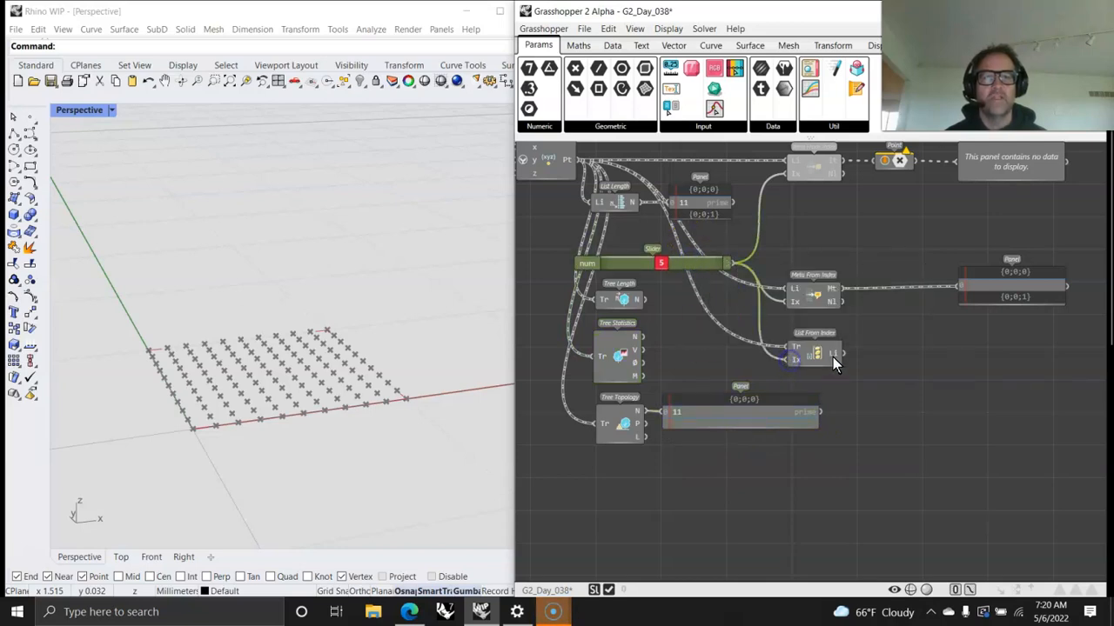
{"action": "left_click_drag", "start_coordinate": [576, 70], "coordinate": [884, 358]}
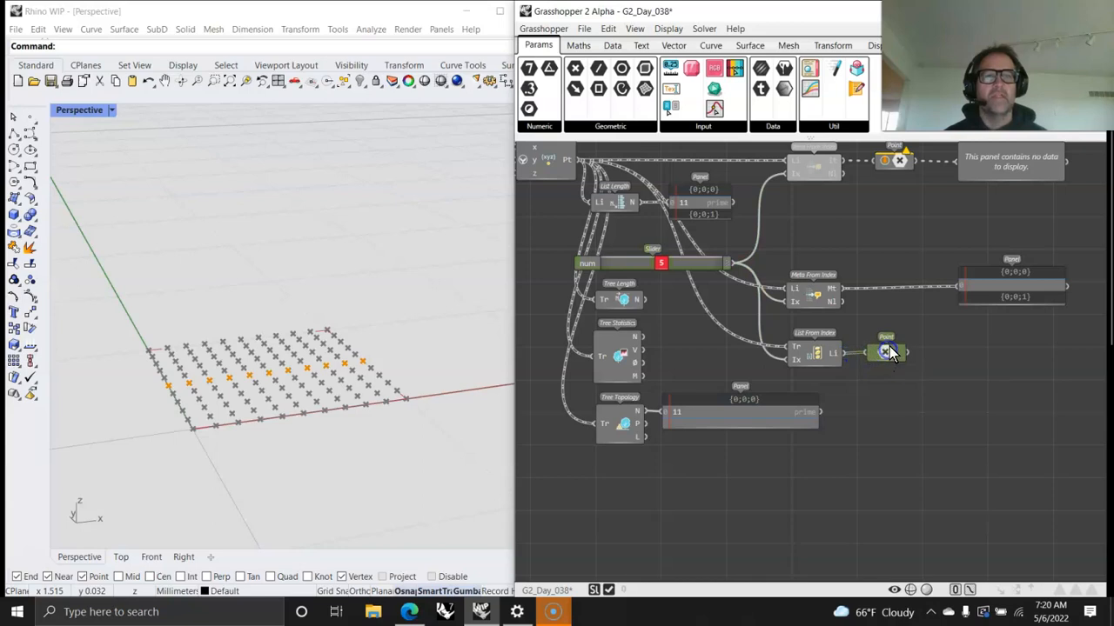
Step: Add a panel connected to the new Point parameter and enlarge it to show the full point list
{"action": "left_click_drag", "start_coordinate": [813, 74], "coordinate": [1035, 390]}
{"action": "left_click_drag", "start_coordinate": [907, 352], "coordinate": [961, 389]}
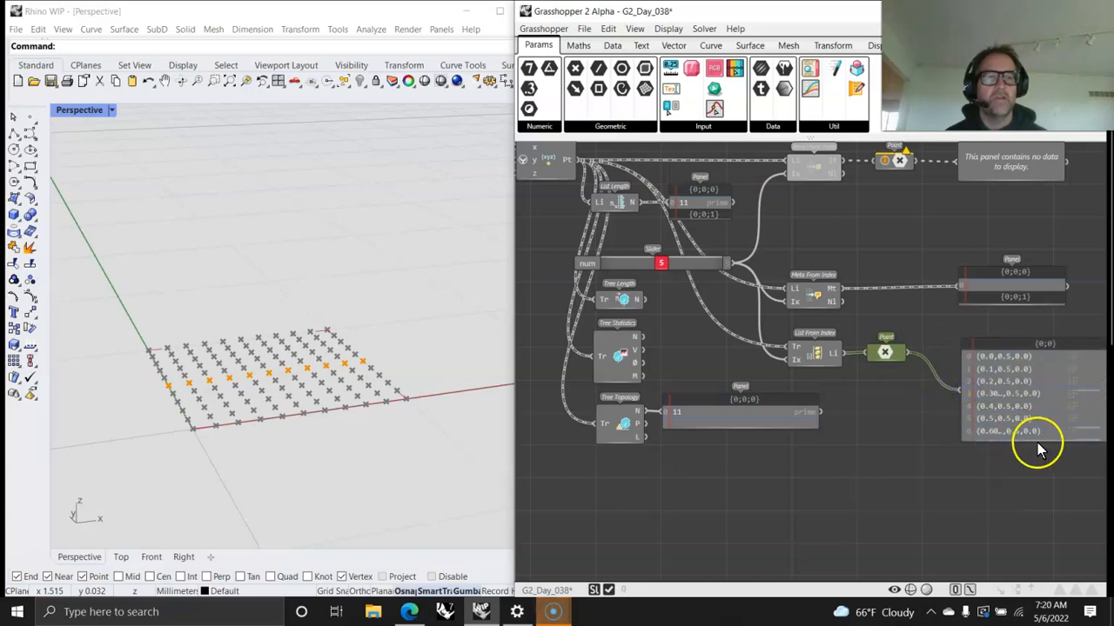
{"action": "left_click_drag", "start_coordinate": [1035, 442], "coordinate": [1031, 522]}
{"action": "left_click_drag", "start_coordinate": [1025, 465], "coordinate": [1017, 437]}
Step: Set the index slider to 4 to select a different row of points with List From Index
{"action": "left_click", "coordinate": [662, 262]}
{"action": "mouse_move", "coordinate": [661, 262]}
{"action": "left_mouse_down"}
{"action": "mouse_move", "coordinate": [689, 265]}
{"action": "mouse_move", "coordinate": [665, 275]}
{"action": "mouse_move", "coordinate": [684, 265]}
{"action": "mouse_move", "coordinate": [620, 268]}
{"action": "mouse_move", "coordinate": [694, 264]}
{"action": "mouse_move", "coordinate": [663, 271]}
{"action": "left_mouse_up"}
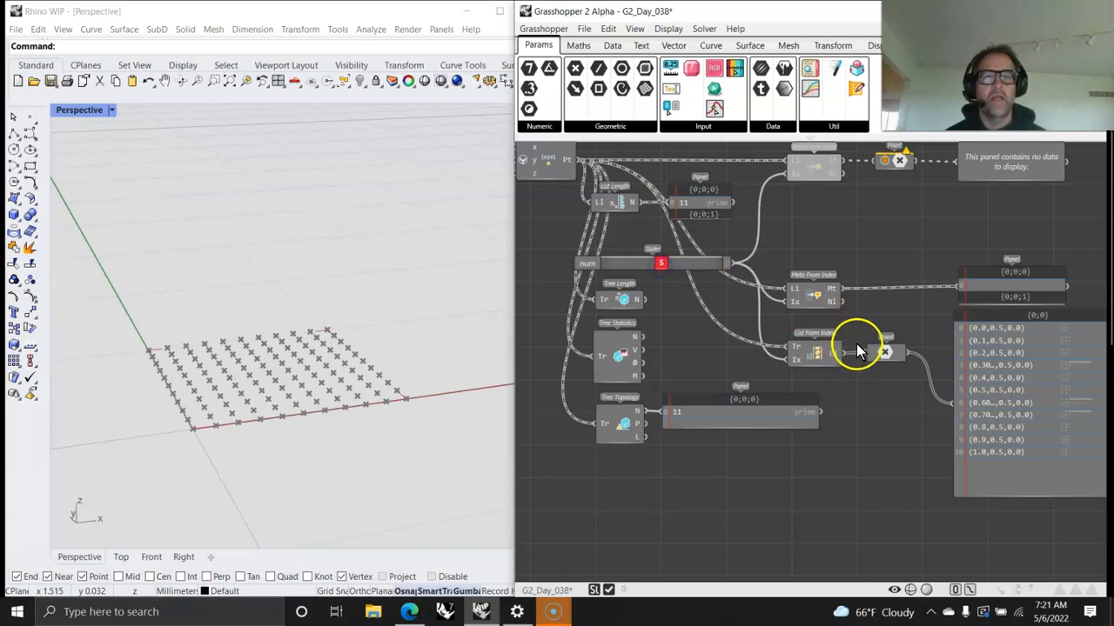
{"action": "right_click", "coordinate": [889, 352]}
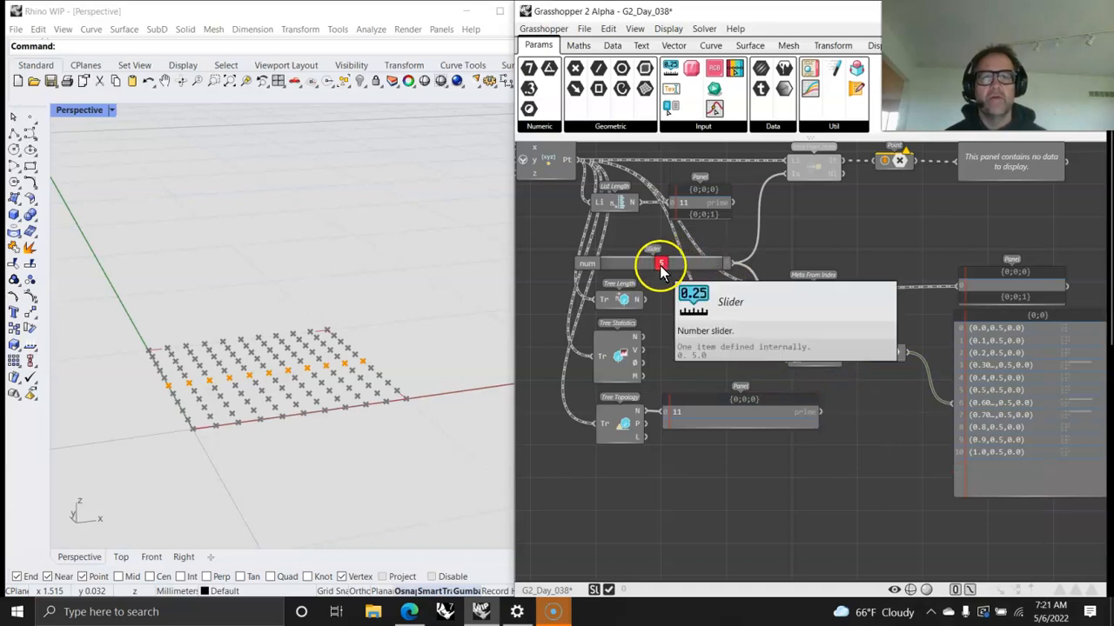
{"action": "mouse_move", "coordinate": [660, 261]}
{"action": "left_mouse_down"}
{"action": "mouse_move", "coordinate": [703, 261]}
{"action": "mouse_move", "coordinate": [651, 273]}
{"action": "left_mouse_up"}
{"action": "mouse_move", "coordinate": [898, 184]}
{"action": "right_mouse_down"}
{"action": "mouse_move", "coordinate": [866, 259]}
{"action": "mouse_move", "coordinate": [902, 200]}
{"action": "right_mouse_up"}
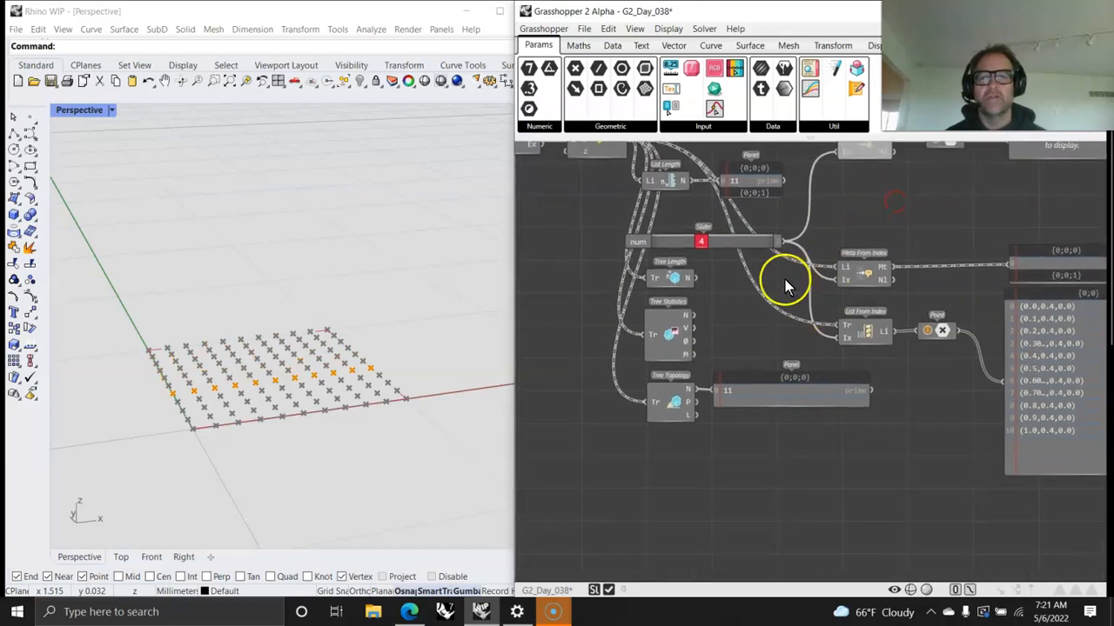
Step: Enlarge the Tree Topology panel and connect it to the P output to read the list paths
{"action": "right_click_drag", "start_coordinate": [926, 432], "coordinate": [884, 387]}
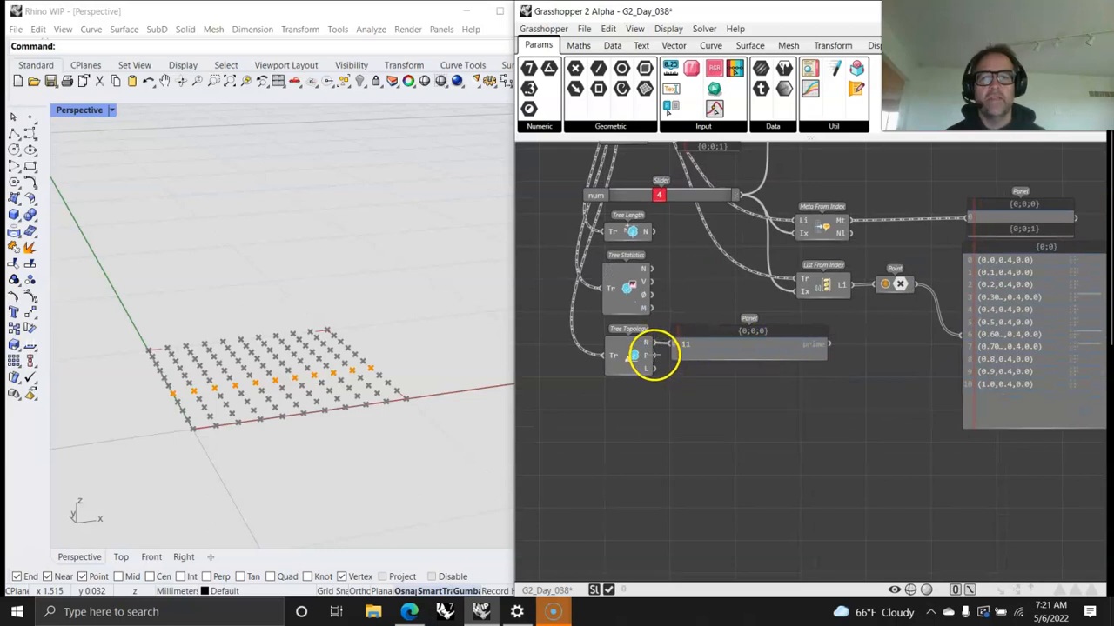
{"action": "left_click_drag", "start_coordinate": [744, 361], "coordinate": [763, 505]}
{"action": "left_click_drag", "start_coordinate": [793, 428], "coordinate": [772, 424]}
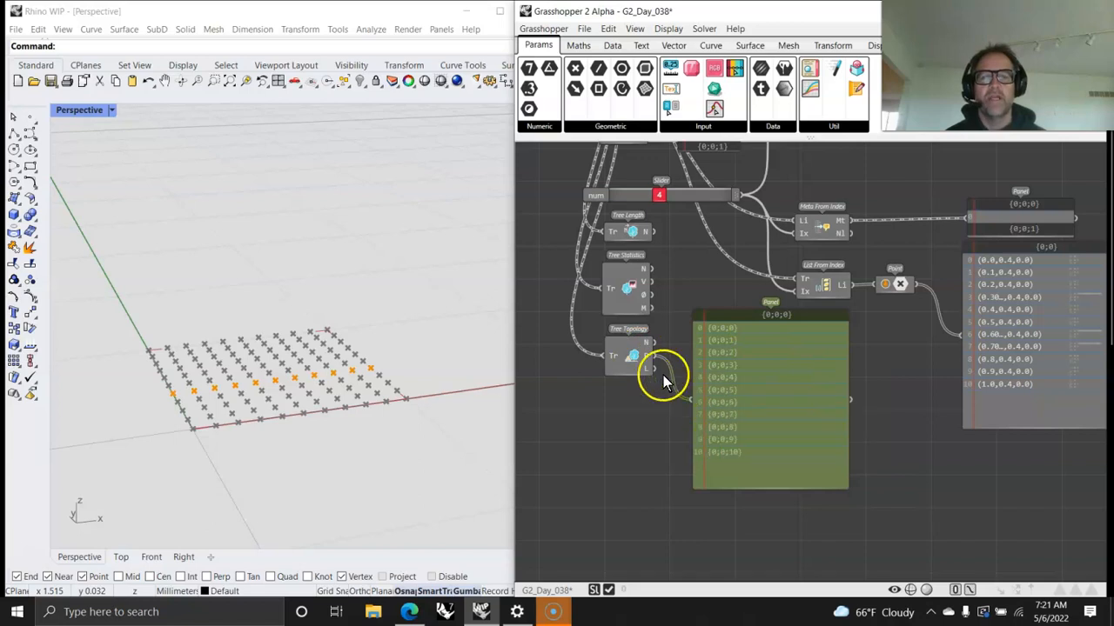
{"action": "scroll", "coordinate": [747, 459], "scroll_direction": "up", "scroll_amount": 5}
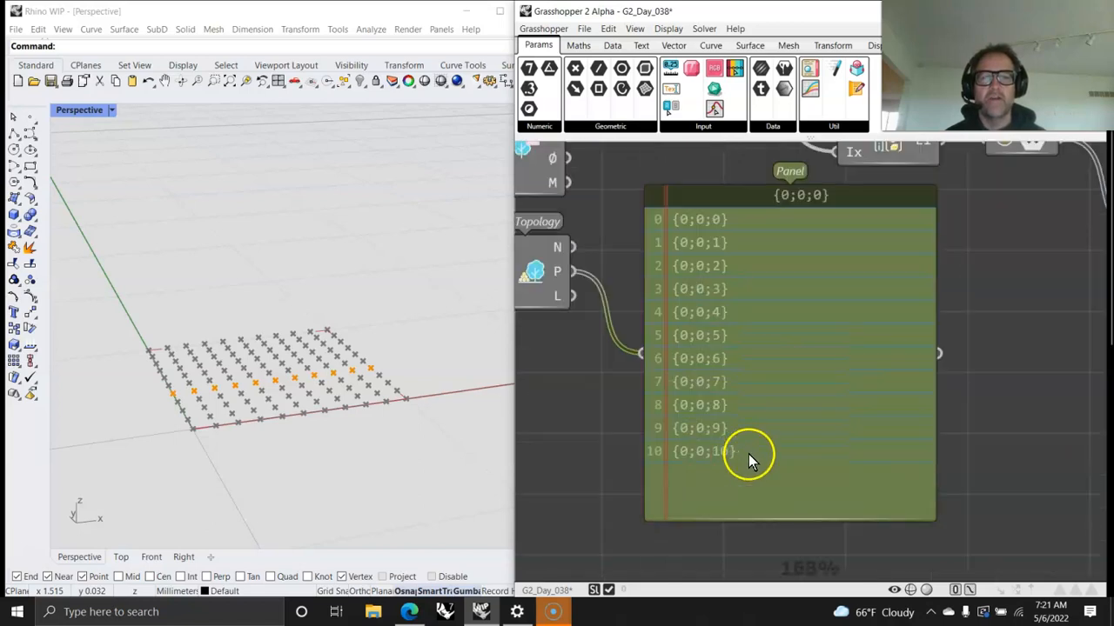
{"action": "scroll", "coordinate": [709, 414], "scroll_direction": "down", "scroll_amount": 5}
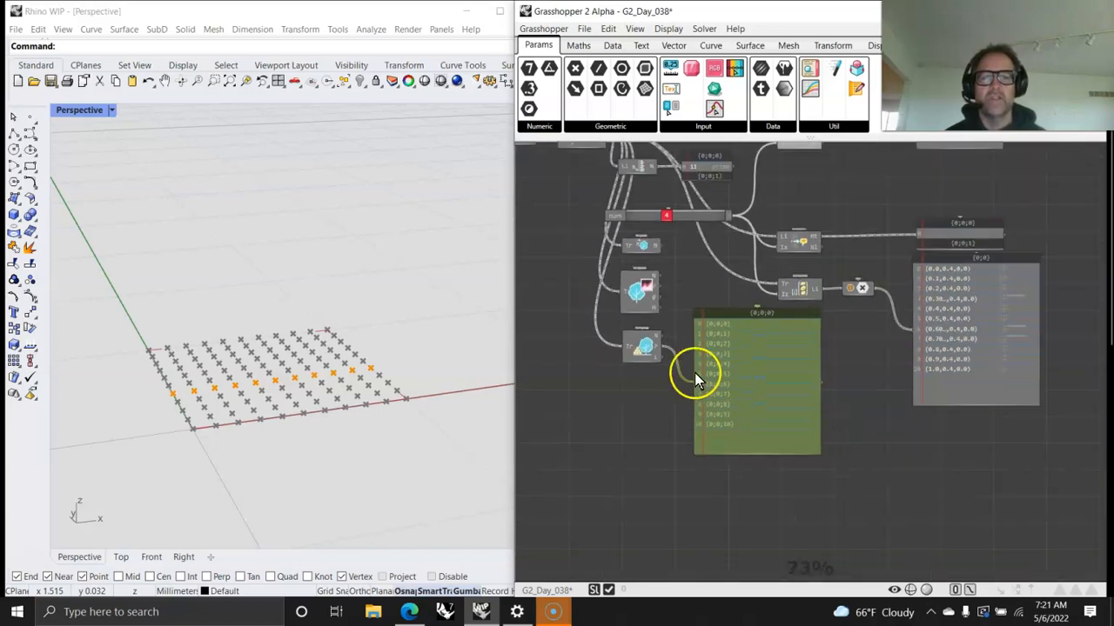
{"action": "scroll", "coordinate": [675, 361], "scroll_direction": "up", "scroll_amount": 2}
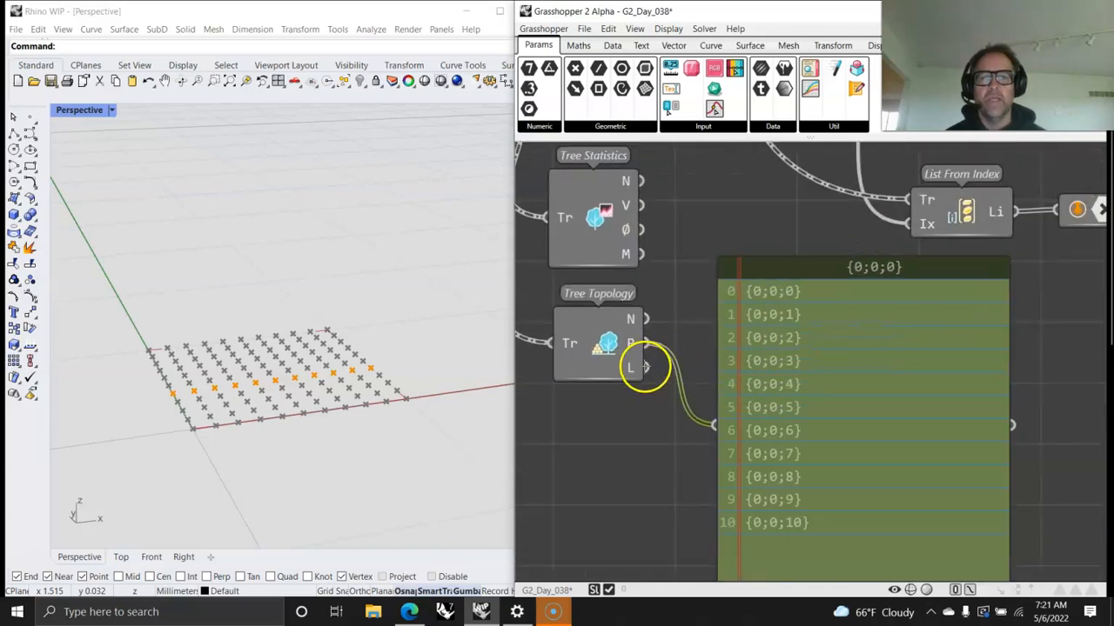
Step: Check Tree Topology's L output in the panel, reconnect the P output, and trim the panel's height
{"action": "left_click_drag", "start_coordinate": [647, 367], "coordinate": [715, 426]}
{"action": "left_click_drag", "start_coordinate": [645, 343], "coordinate": [714, 427]}
{"action": "right_click_drag", "start_coordinate": [830, 513], "coordinate": [827, 335]}
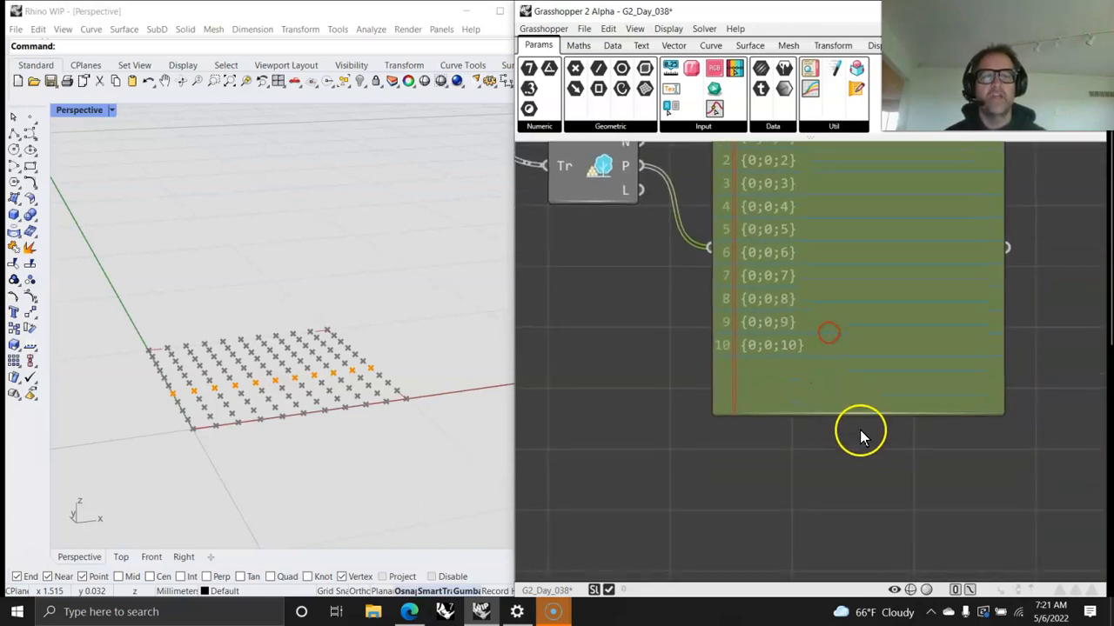
{"action": "left_click_drag", "start_coordinate": [858, 415], "coordinate": [859, 366]}
{"action": "scroll", "coordinate": [852, 442], "scroll_direction": "down", "scroll_amount": 4}
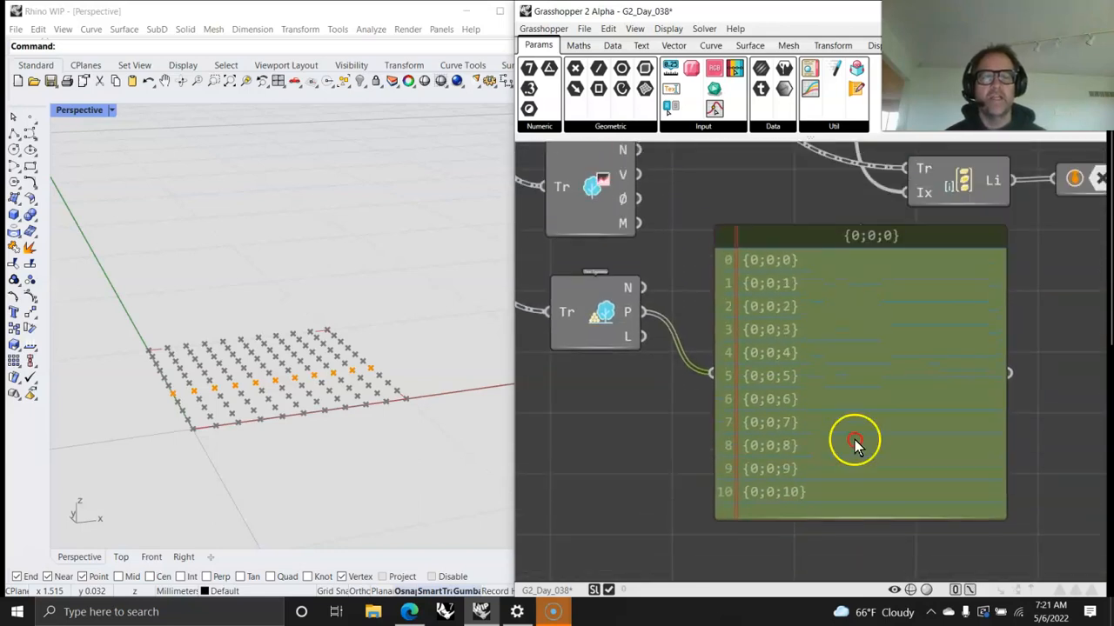
{"action": "right_click_drag", "start_coordinate": [807, 476], "coordinate": [881, 450]}
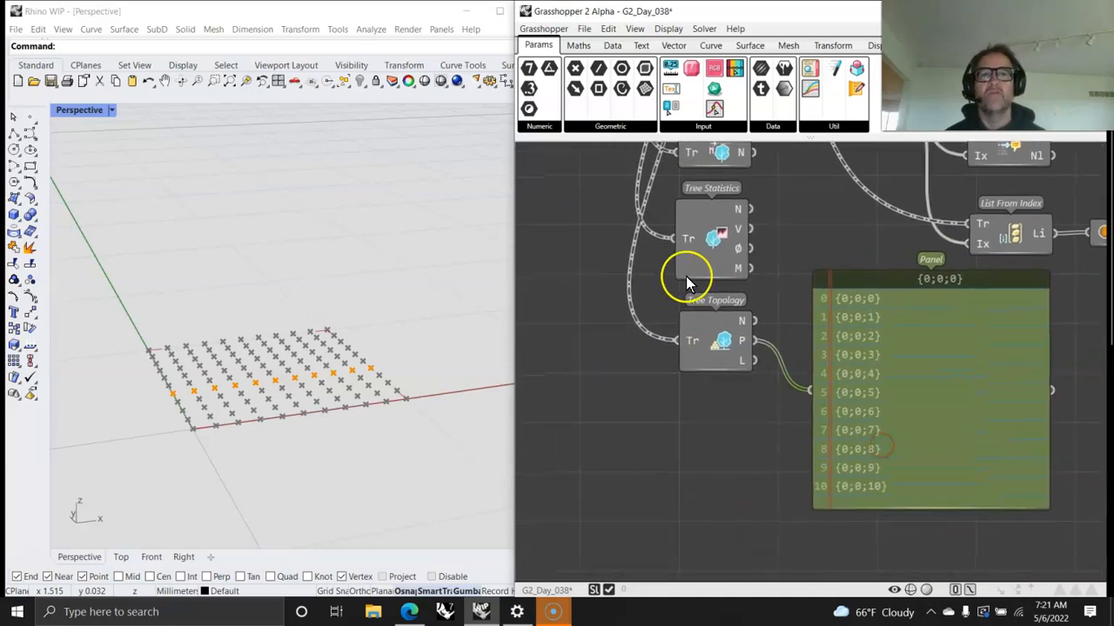
Step: Review the available Tree and Filter components in the Data category
{"action": "left_click", "coordinate": [612, 45]}
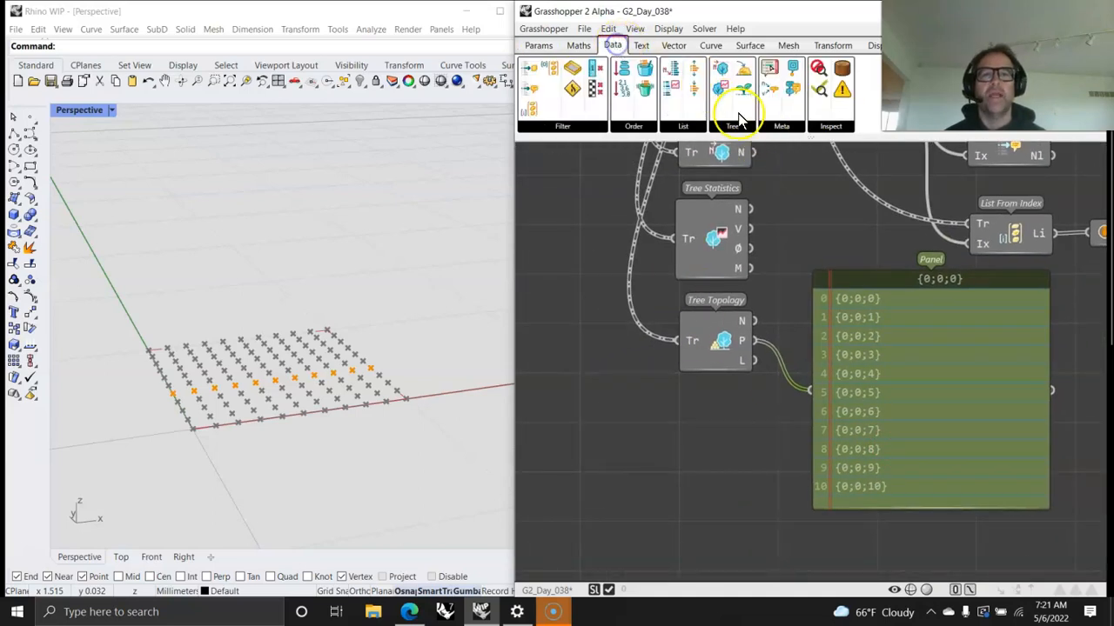
{"action": "left_click", "coordinate": [736, 126]}
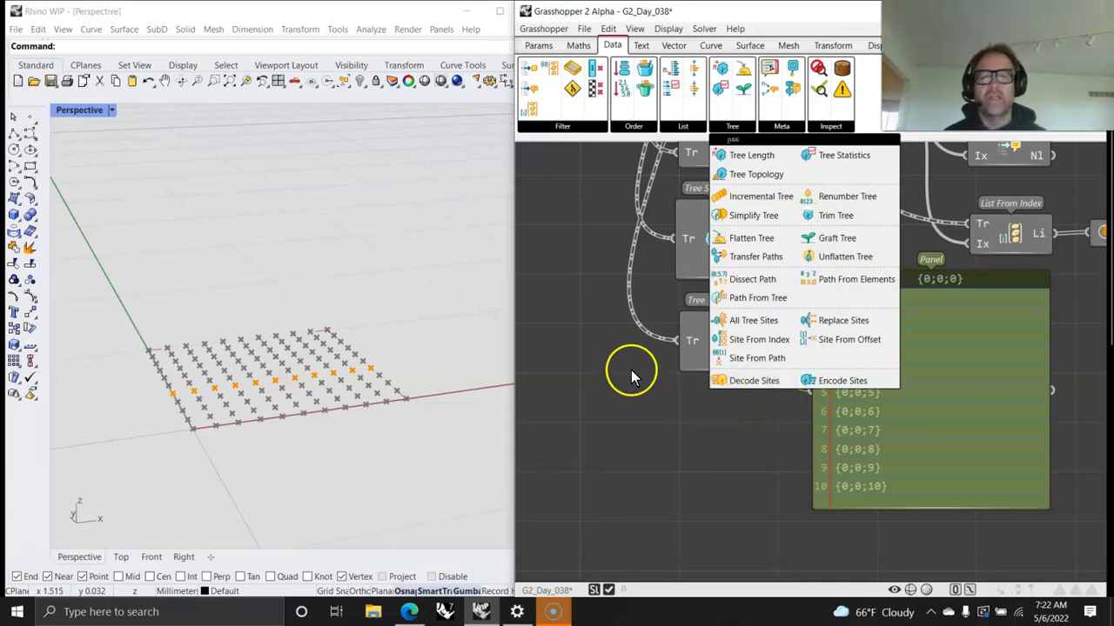
{"action": "right_click_drag", "start_coordinate": [603, 427], "coordinate": [638, 457]}
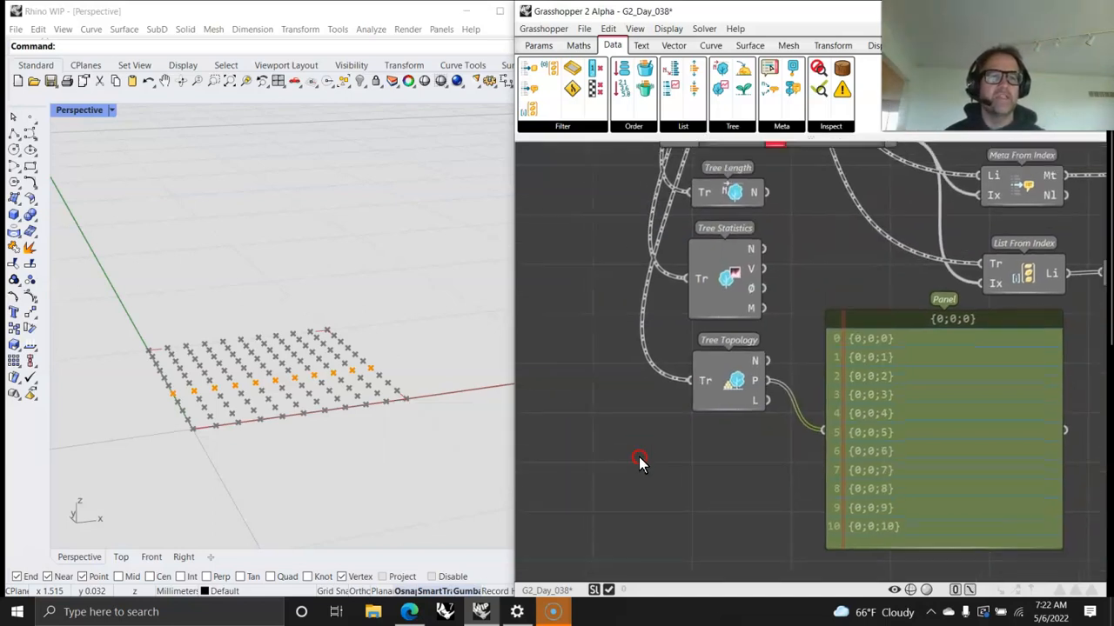
{"action": "right_click_drag", "start_coordinate": [615, 388], "coordinate": [699, 420]}
{"action": "scroll", "coordinate": [711, 402], "scroll_direction": "down", "scroll_amount": 4}
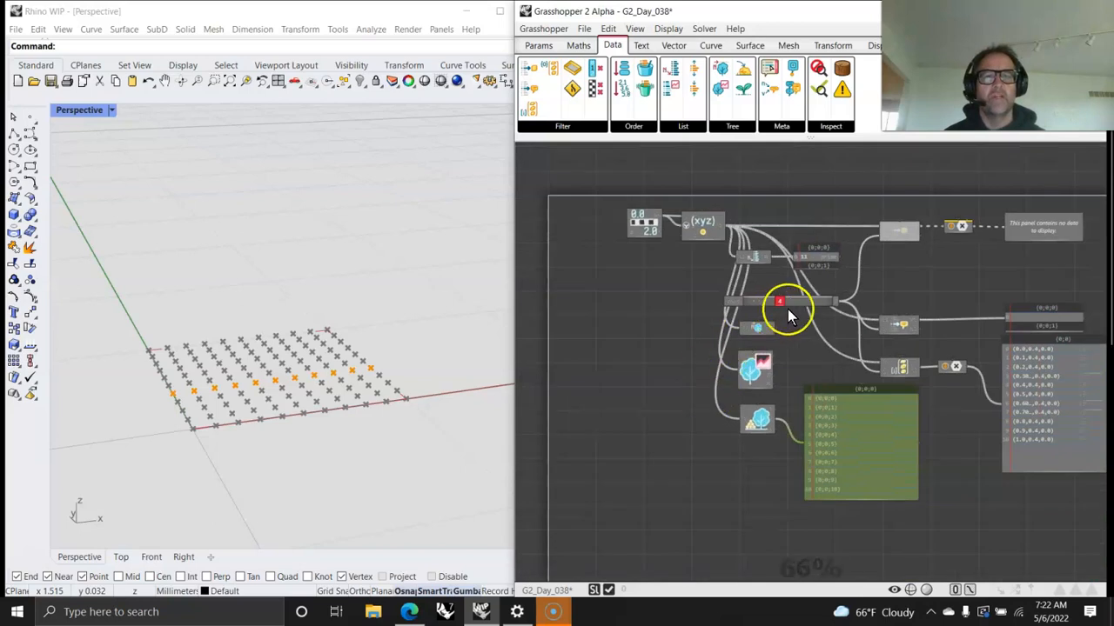
{"action": "left_click", "coordinate": [562, 127]}
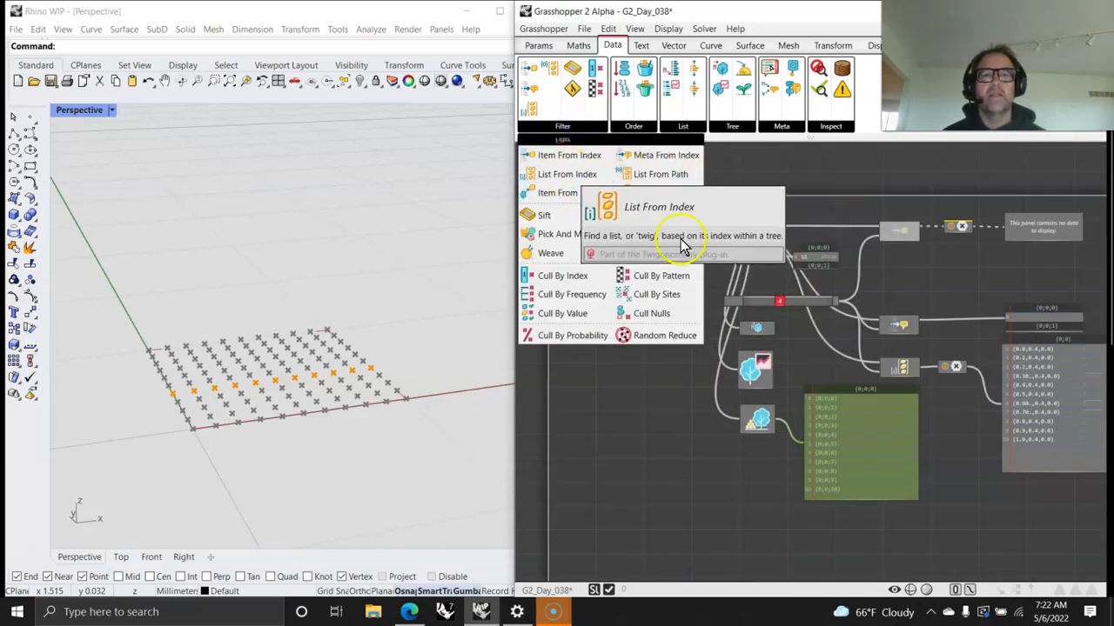
{"action": "scroll", "coordinate": [859, 369], "scroll_direction": "up", "scroll_amount": 3}
{"action": "right_click_drag", "start_coordinate": [804, 365], "coordinate": [858, 327]}
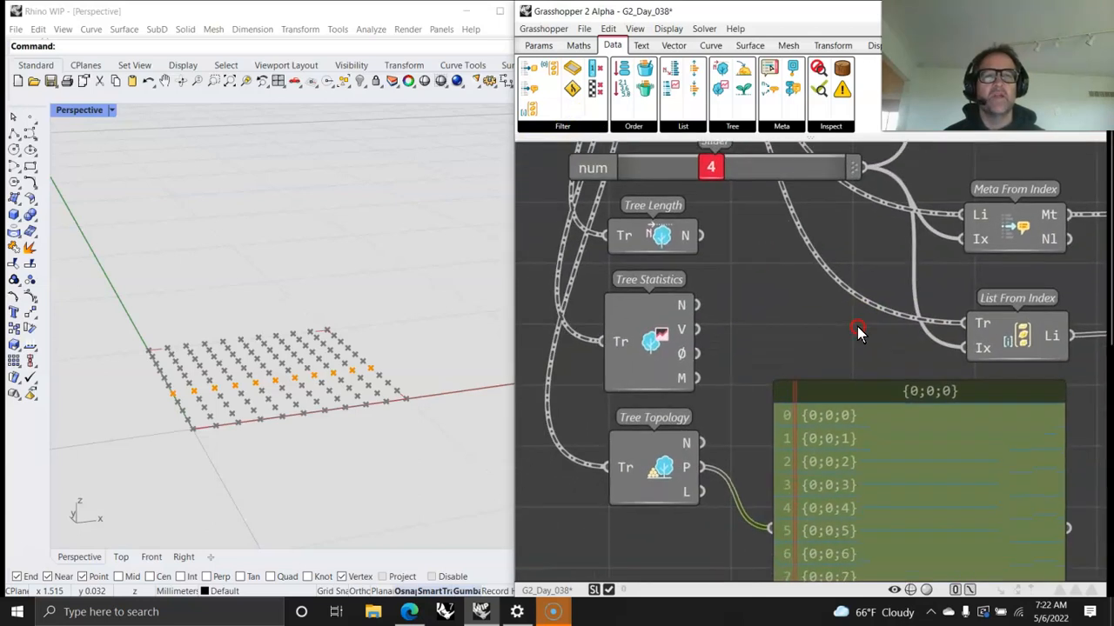
Step: Add a List From Path component beneath the Tree Topology panel
{"action": "left_click", "coordinate": [562, 126]}
{"action": "left_click_drag", "start_coordinate": [633, 182], "coordinate": [658, 561]}
{"action": "right_click_drag", "start_coordinate": [659, 561], "coordinate": [635, 180]}
{"action": "left_click_drag", "start_coordinate": [633, 167], "coordinate": [884, 365]}
{"action": "scroll", "coordinate": [877, 332], "scroll_direction": "down", "scroll_amount": 4}
{"action": "right_click_drag", "start_coordinate": [877, 304], "coordinate": [784, 467]}
{"action": "scroll", "coordinate": [827, 506], "scroll_direction": "up", "scroll_amount": 3}
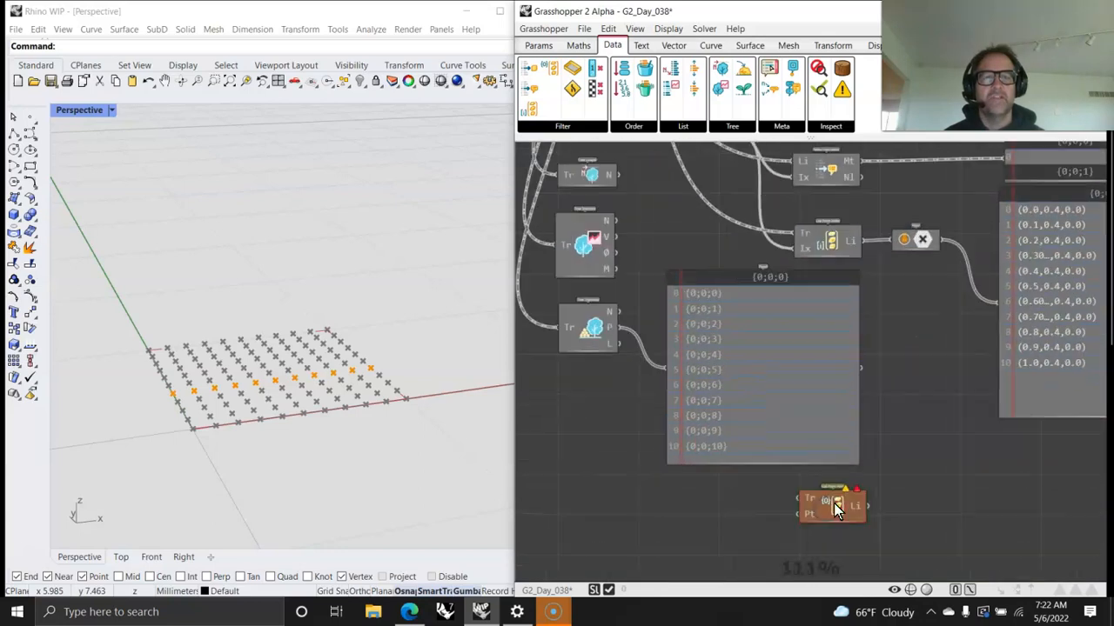
{"action": "right_click_drag", "start_coordinate": [793, 424], "coordinate": [790, 395]}
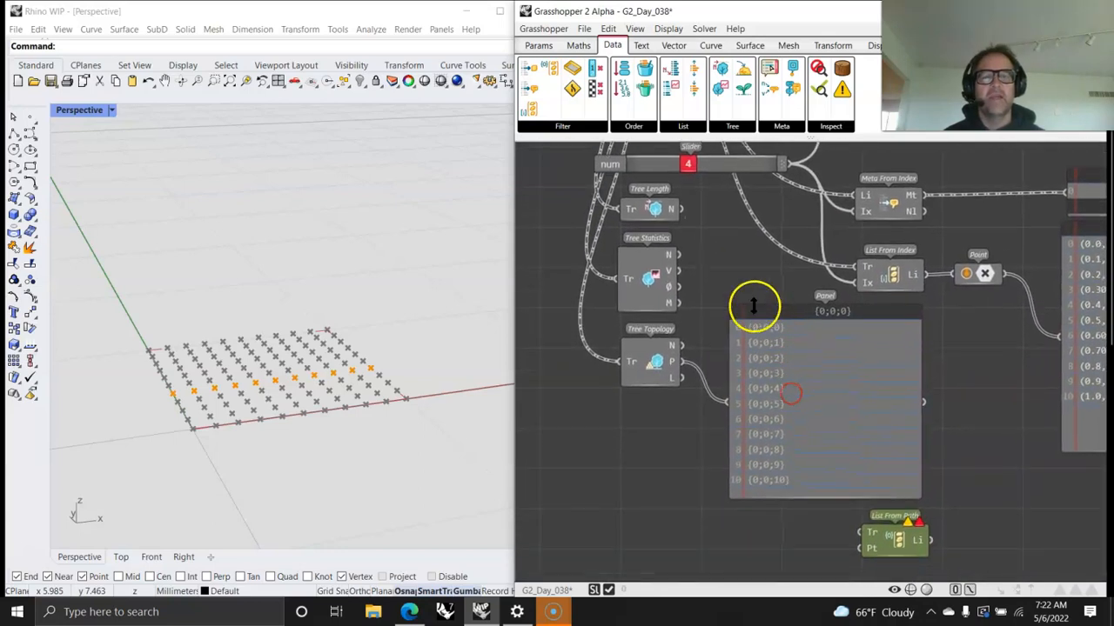
Step: Add a Relay above the panel and route the Point XYZ output through it into List From Index's Tr input
{"action": "type", "text": "re"}
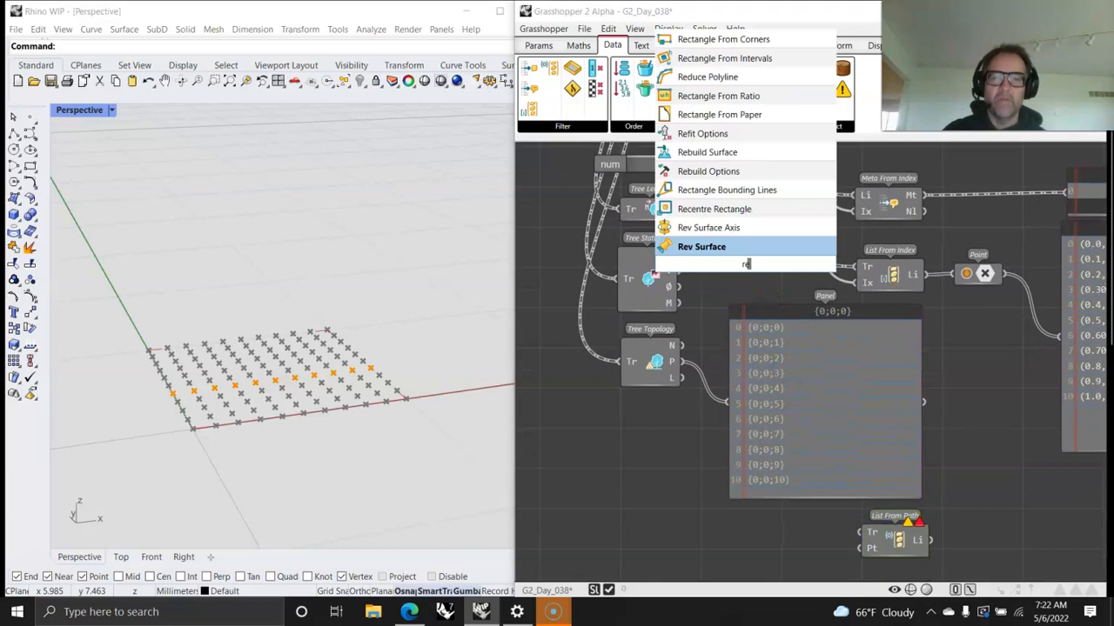
{"action": "type", "text": "lay"}
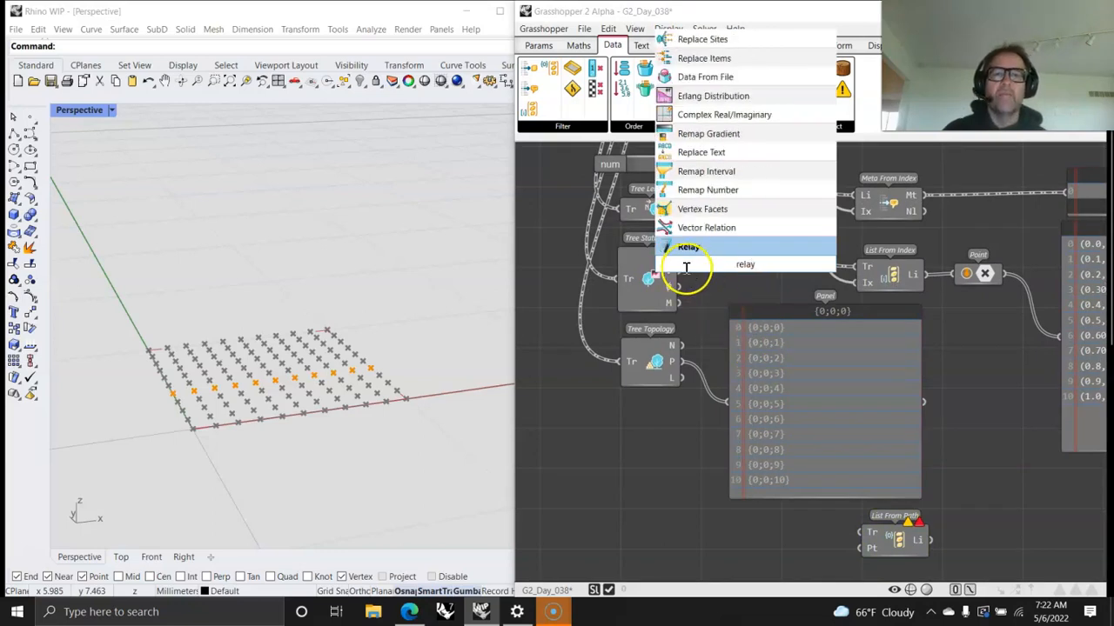
{"action": "left_click", "coordinate": [687, 249]}
{"action": "left_click_drag", "start_coordinate": [687, 248], "coordinate": [761, 240]}
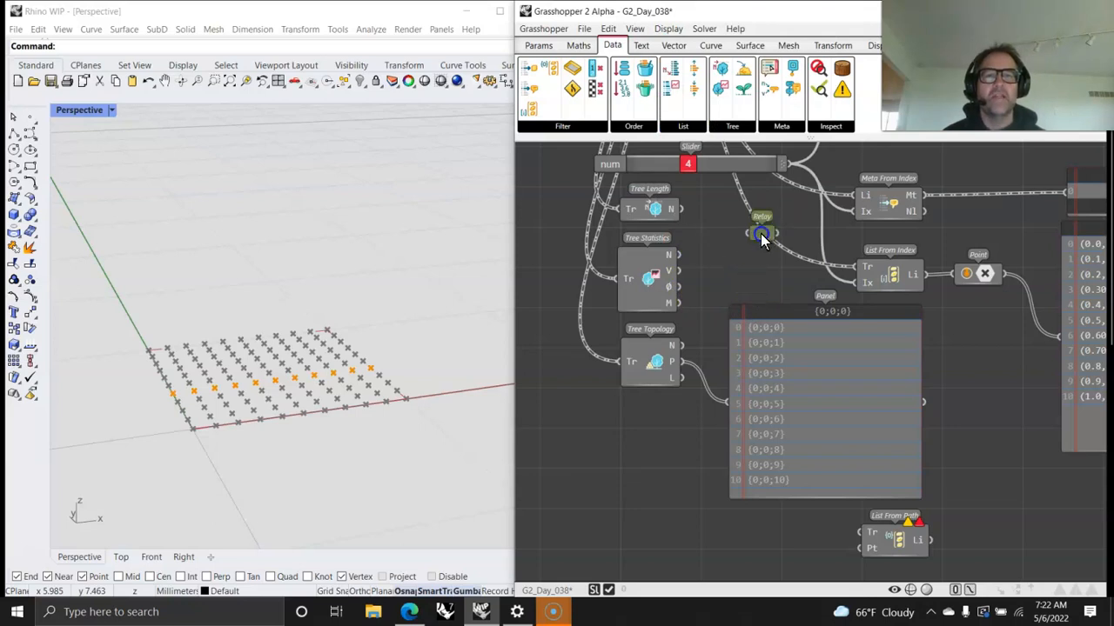
{"action": "scroll", "coordinate": [809, 324], "scroll_direction": "down", "scroll_amount": 2}
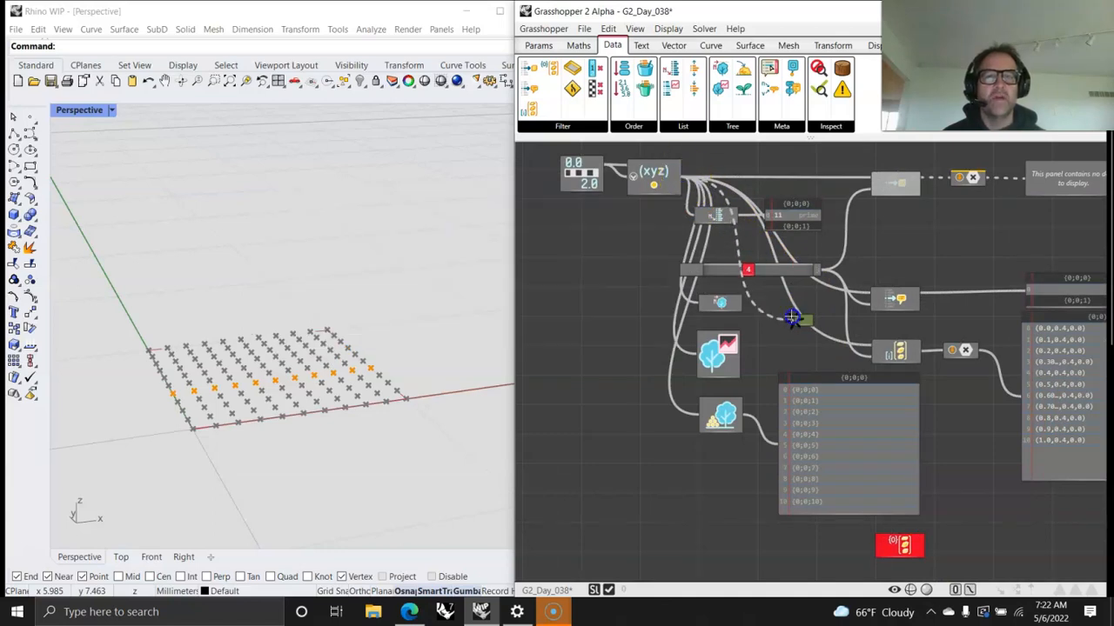
{"action": "scroll", "coordinate": [814, 322], "scroll_direction": "up", "scroll_amount": 4}
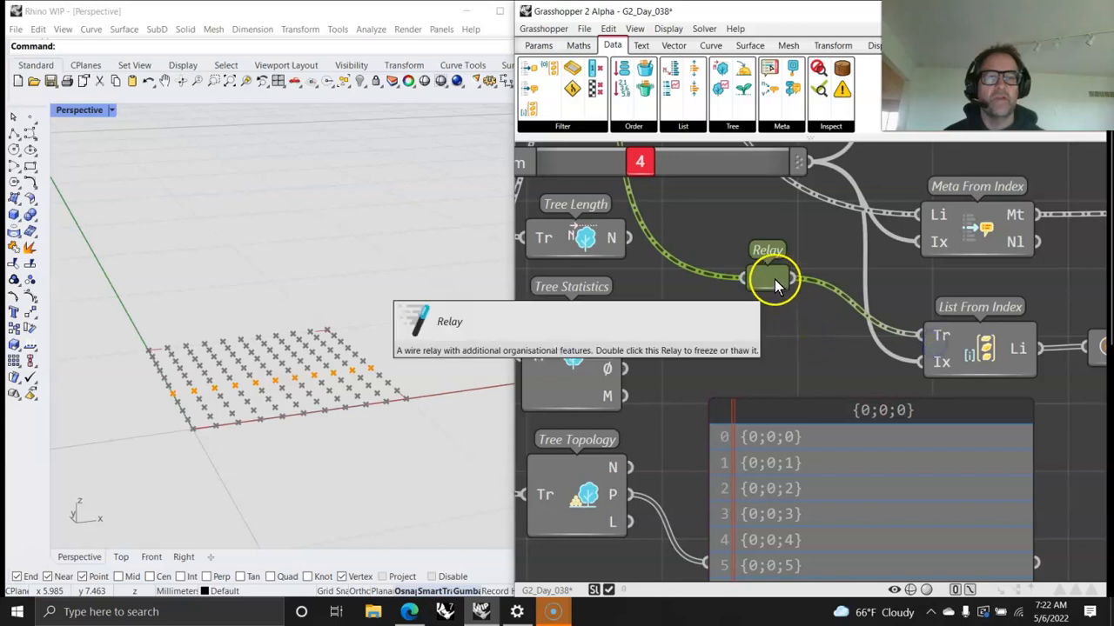
Step: Shorten the Tree Topology path panel and move List From Path up directly beneath it
{"action": "left_click_drag", "start_coordinate": [774, 279], "coordinate": [815, 326]}
{"action": "scroll", "coordinate": [814, 323], "scroll_direction": "down", "scroll_amount": 5}
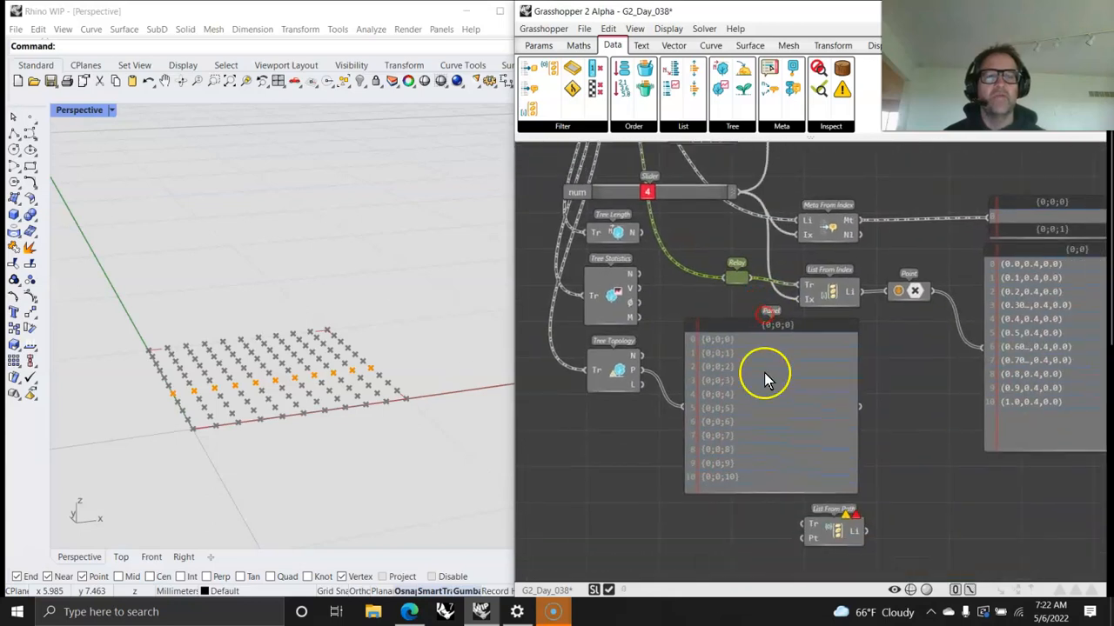
{"action": "left_click_drag", "start_coordinate": [779, 493], "coordinate": [771, 380]}
{"action": "left_click", "coordinate": [838, 529]}
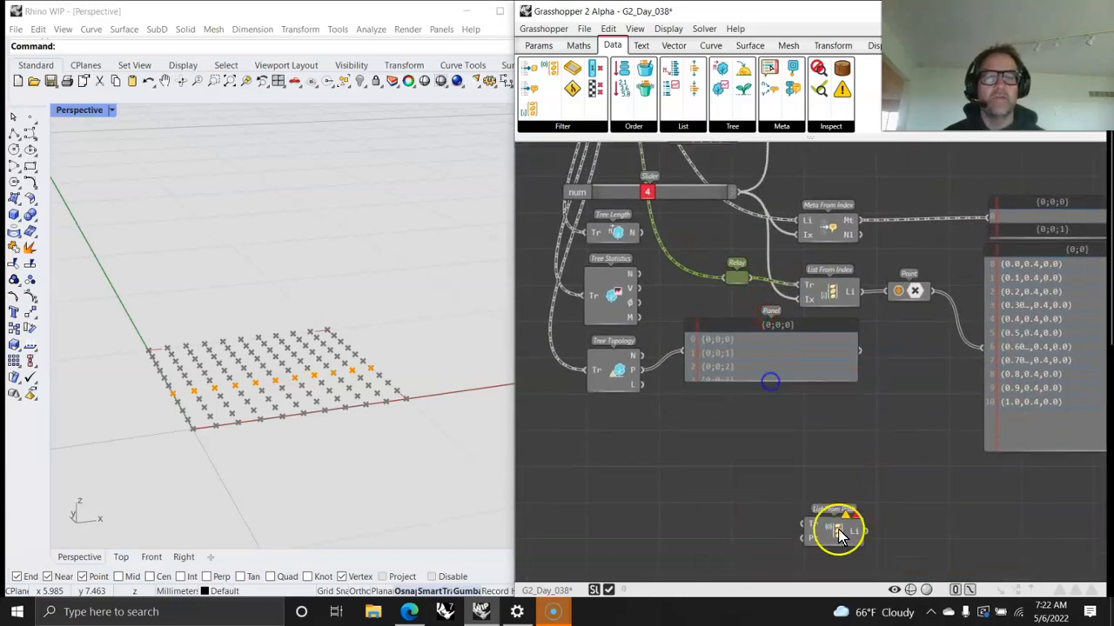
{"action": "left_click_drag", "start_coordinate": [837, 534], "coordinate": [839, 419]}
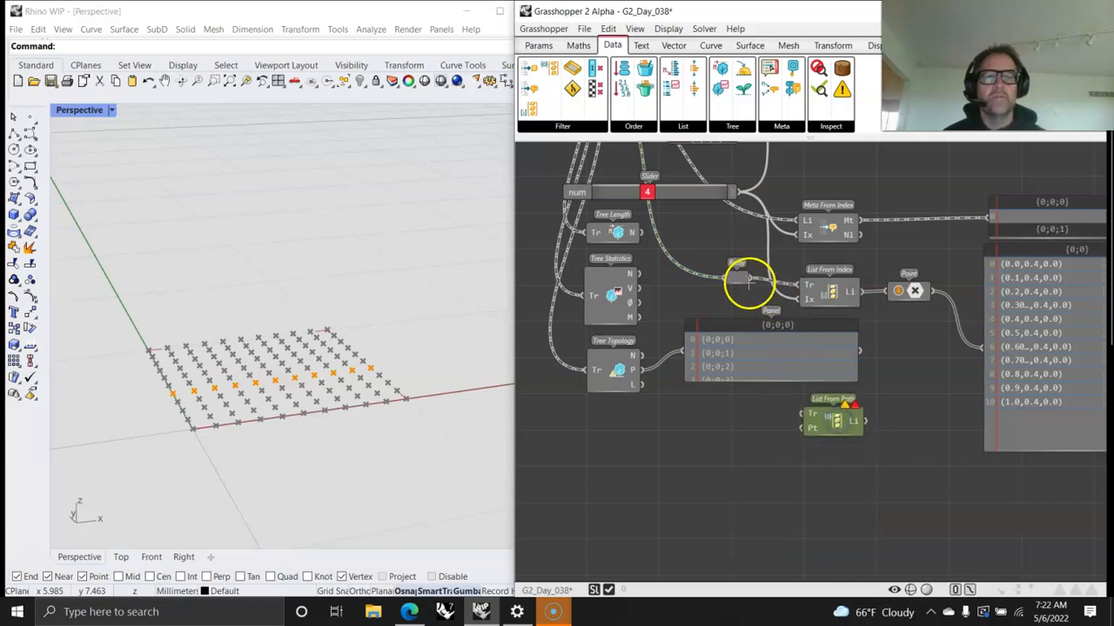
Step: Wire the Relay into List From Path's Tr input and Tree Topology's P output into its Pt input
{"action": "left_click_drag", "start_coordinate": [748, 276], "coordinate": [814, 419]}
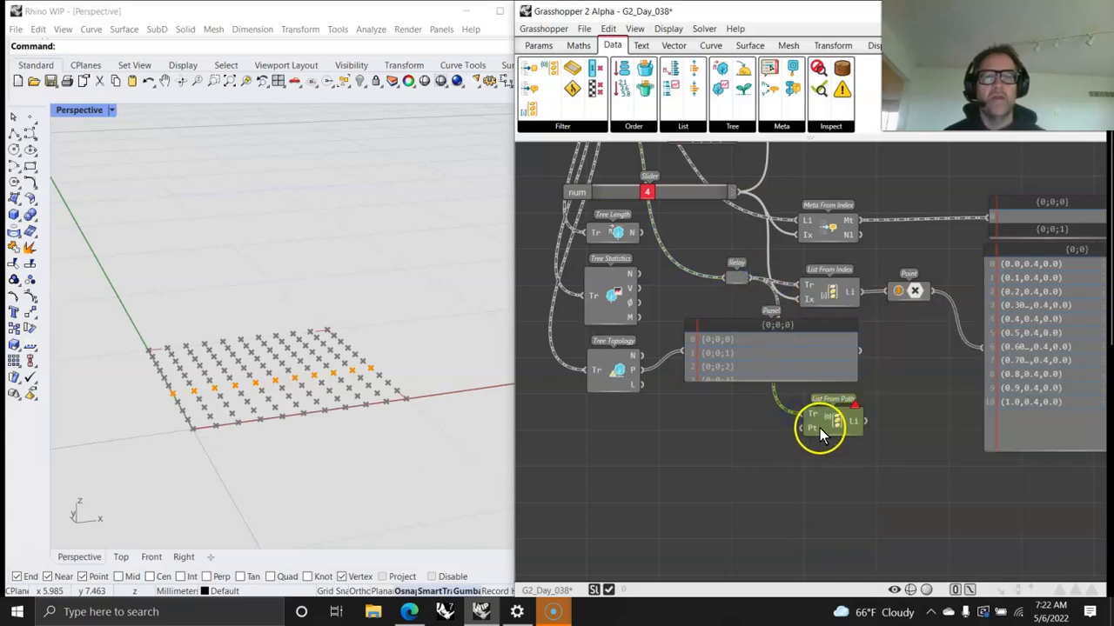
{"action": "left_click", "coordinate": [614, 369]}
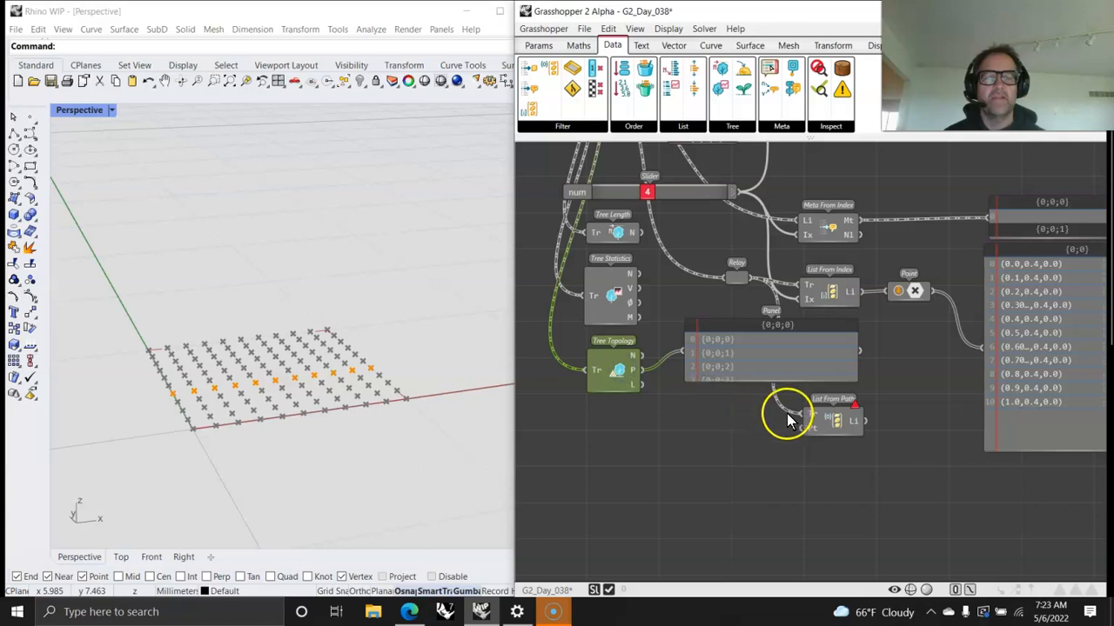
{"action": "left_click", "coordinate": [844, 429]}
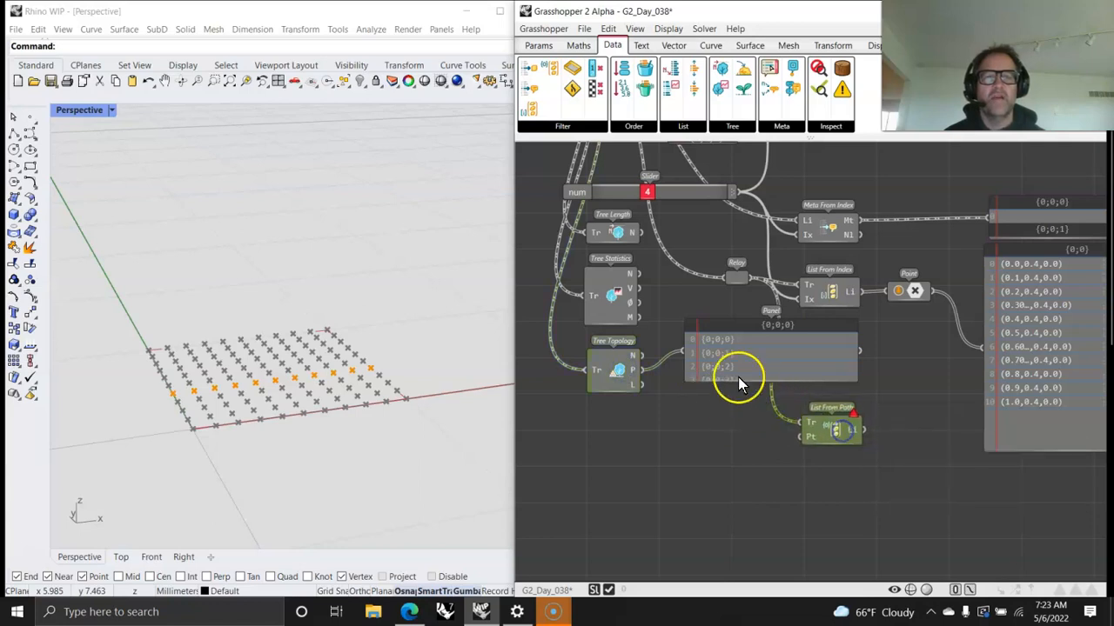
{"action": "mouse_move", "coordinate": [810, 434]}
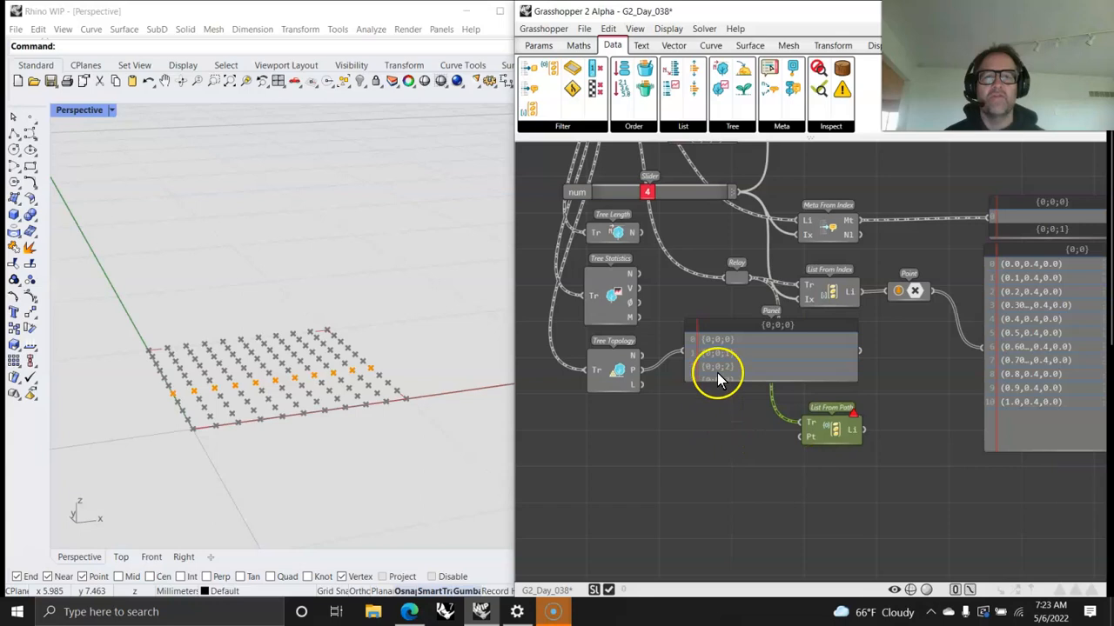
{"action": "scroll", "coordinate": [715, 361], "scroll_direction": "up", "scroll_amount": 4}
{"action": "right_click_drag", "start_coordinate": [715, 361], "coordinate": [796, 291]}
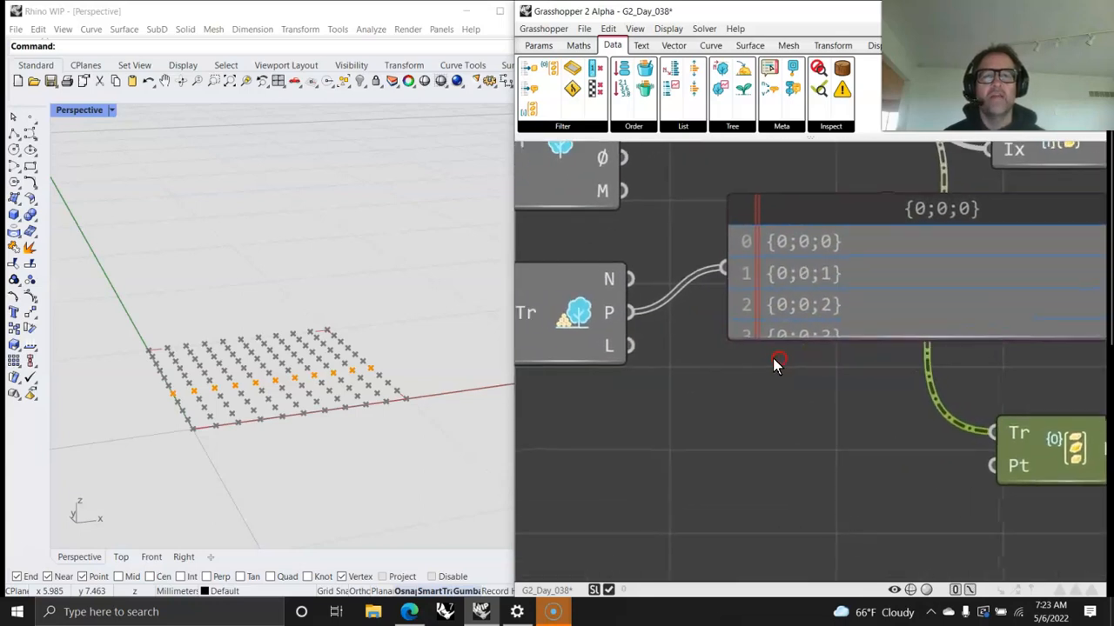
{"action": "left_click_drag", "start_coordinate": [636, 313], "coordinate": [992, 465]}
{"action": "right_click_drag", "start_coordinate": [1037, 517], "coordinate": [718, 493]}
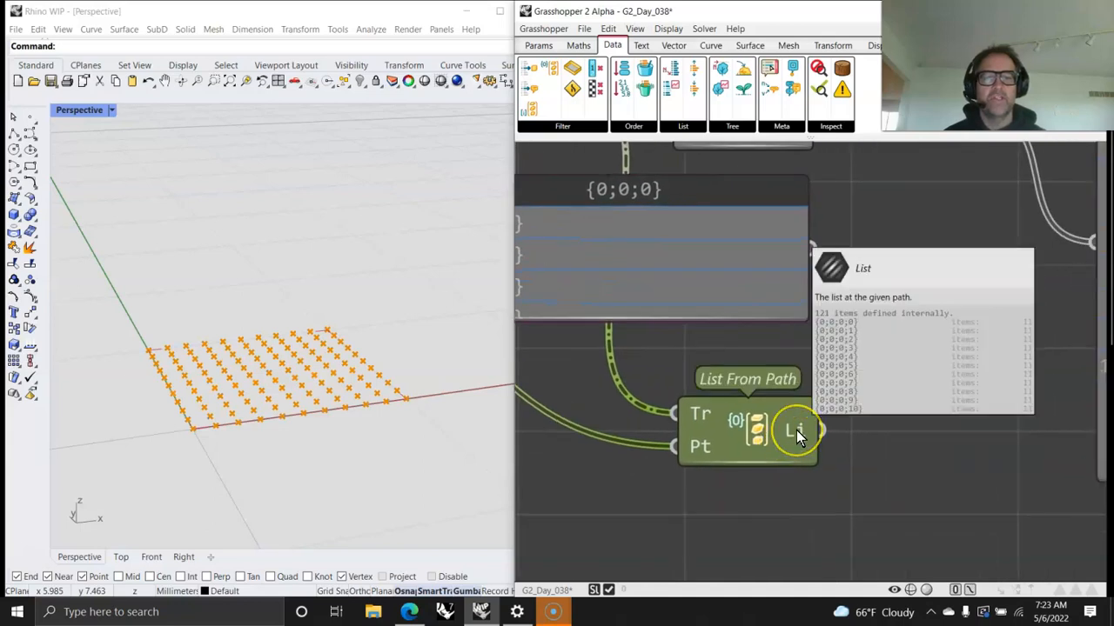
Step: Feed List From Path's Li output into the large coordinate panel, briefly swapping in the path panel's output for comparison
{"action": "scroll", "coordinate": [794, 496], "scroll_direction": "down", "scroll_amount": 4}
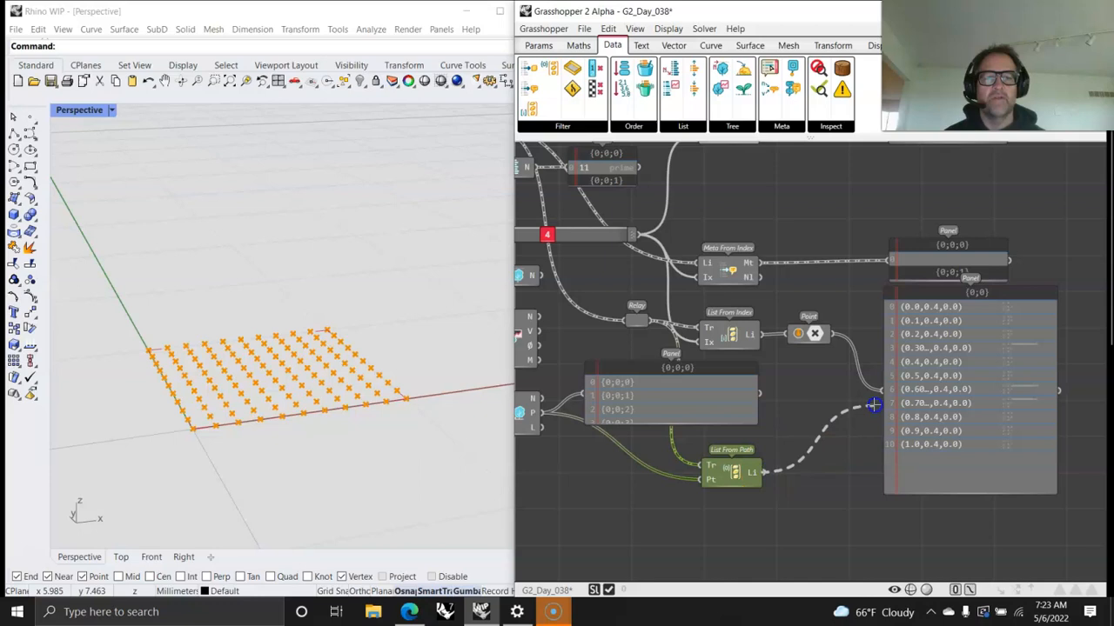
{"action": "left_click_drag", "start_coordinate": [873, 405], "coordinate": [882, 392]}
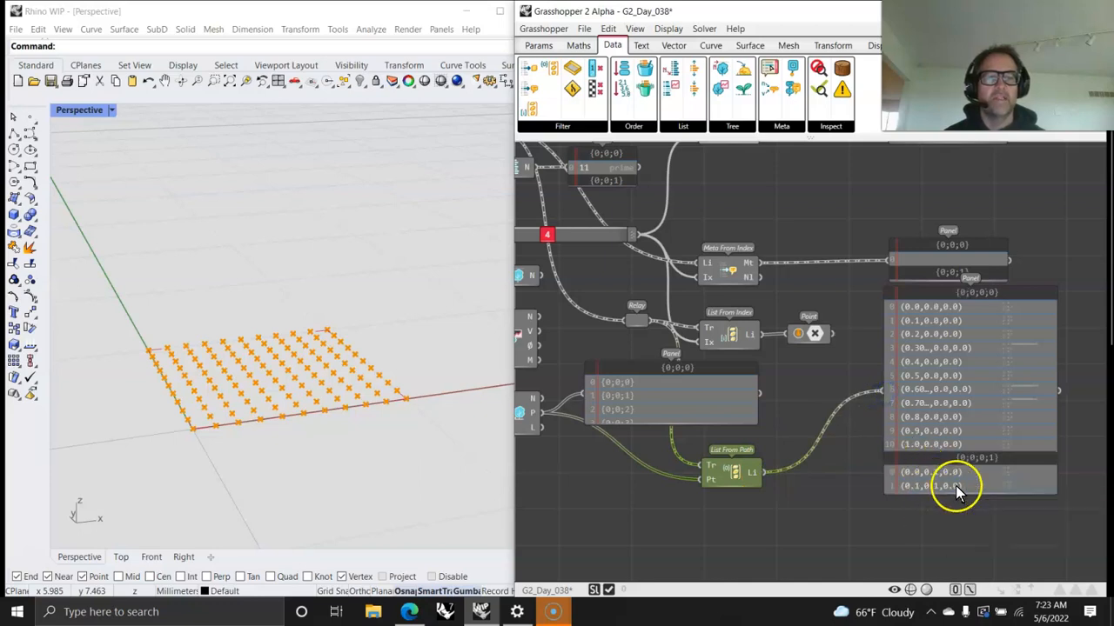
{"action": "right_click_drag", "start_coordinate": [736, 542], "coordinate": [796, 499]}
{"action": "left_click_drag", "start_coordinate": [814, 385], "coordinate": [940, 385]}
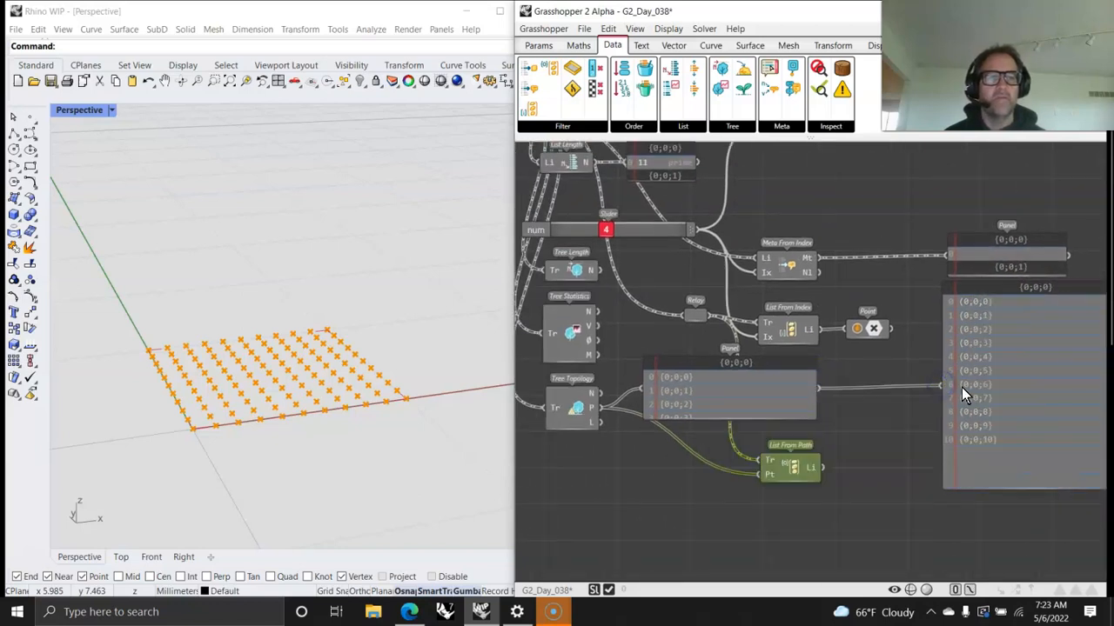
{"action": "left_click_drag", "start_coordinate": [819, 467], "coordinate": [943, 387]}
Step: Lengthen the coordinate panel downward to show more of the {0;0;0;1} branch
{"action": "scroll", "coordinate": [1000, 418], "scroll_direction": "down", "scroll_amount": 2}
{"action": "scroll", "coordinate": [900, 435], "scroll_direction": "up", "scroll_amount": 2}
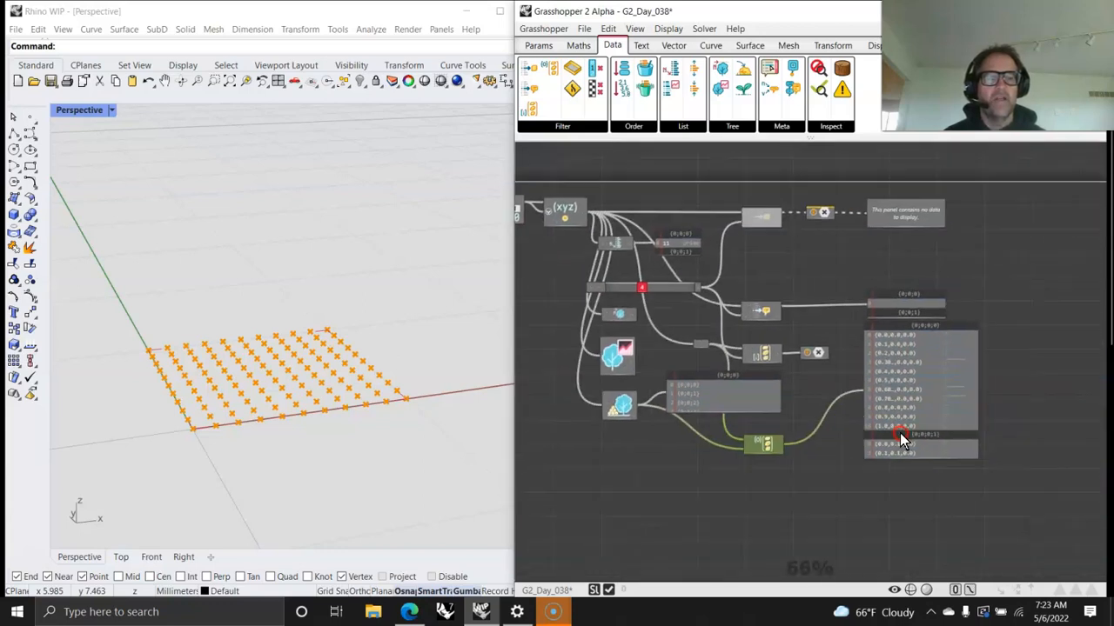
{"action": "left_click_drag", "start_coordinate": [936, 443], "coordinate": [942, 539]}
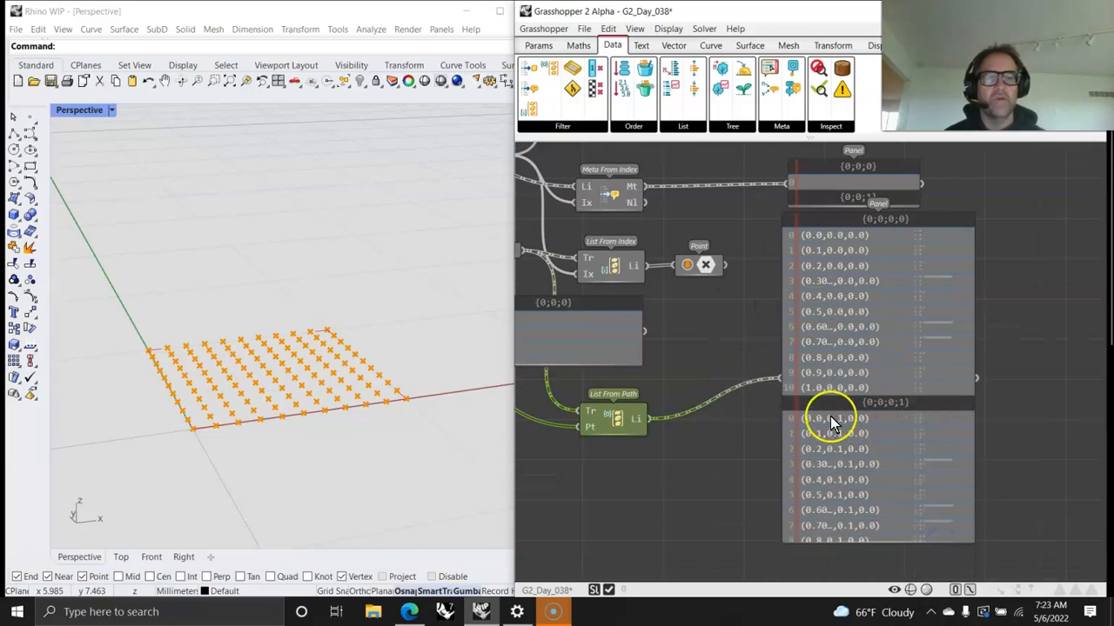
Step: Review the Filter and Meta component lists in the Data category, including Item From Site and Meta From Site
{"action": "scroll", "coordinate": [940, 386], "scroll_direction": "down", "scroll_amount": 3}
{"action": "scroll", "coordinate": [785, 439], "scroll_direction": "up", "scroll_amount": 4}
{"action": "right_click_drag", "start_coordinate": [796, 445], "coordinate": [746, 470]}
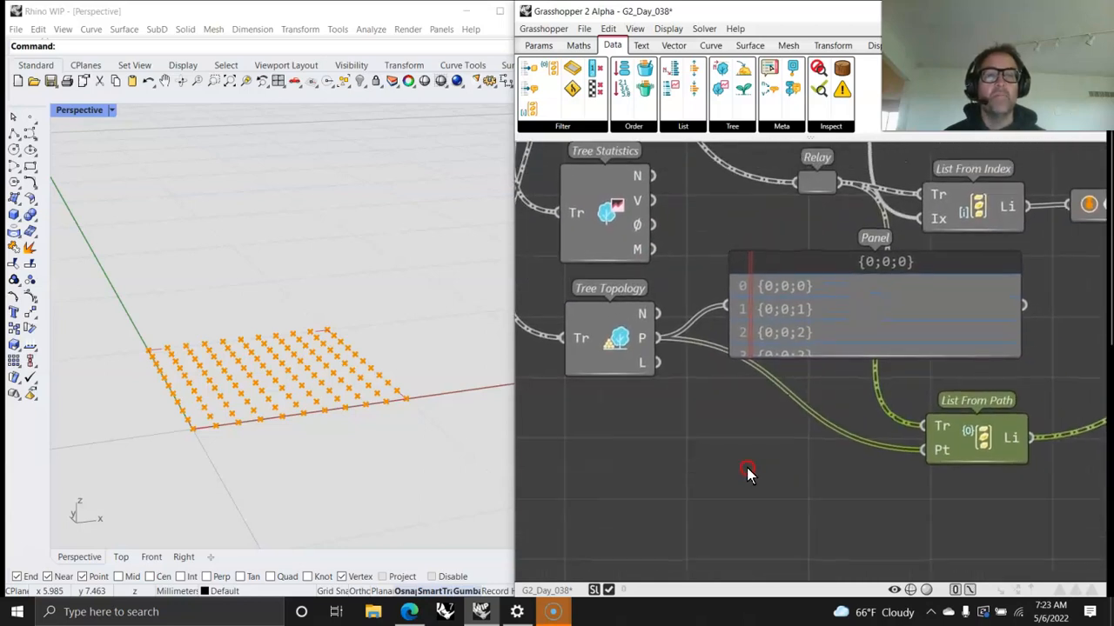
{"action": "left_click", "coordinate": [582, 126]}
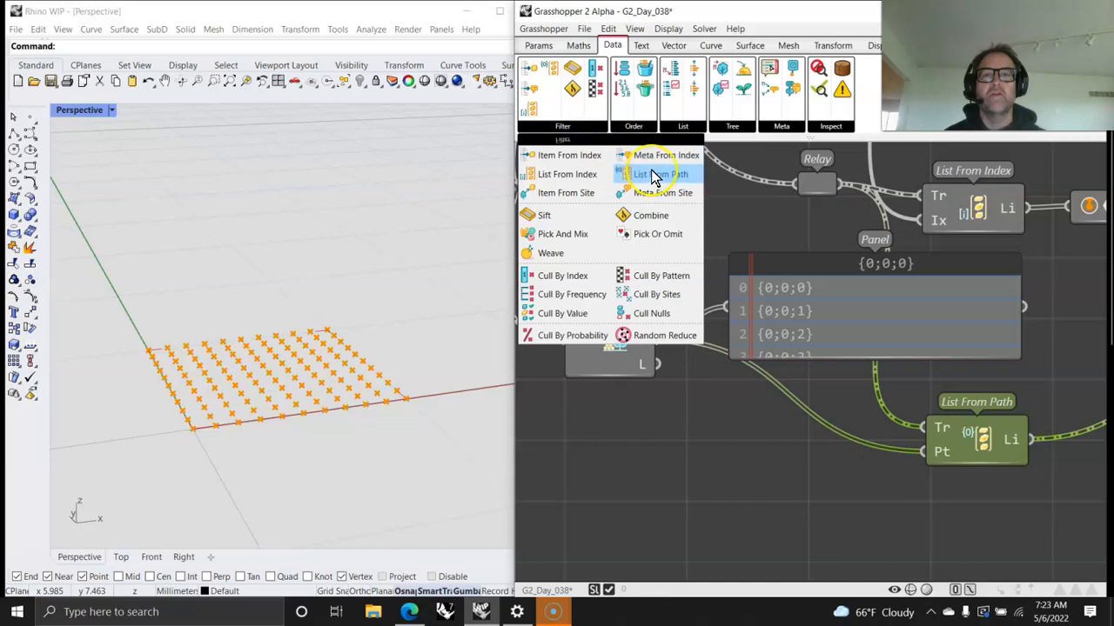
{"action": "left_click", "coordinate": [657, 196]}
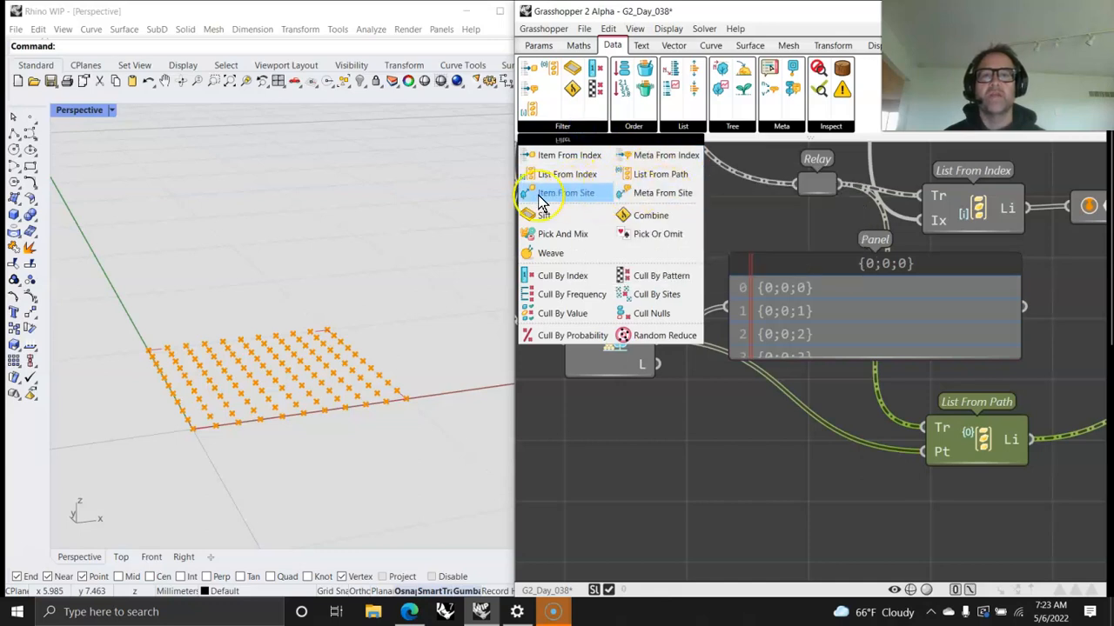
{"action": "left_click", "coordinate": [739, 127]}
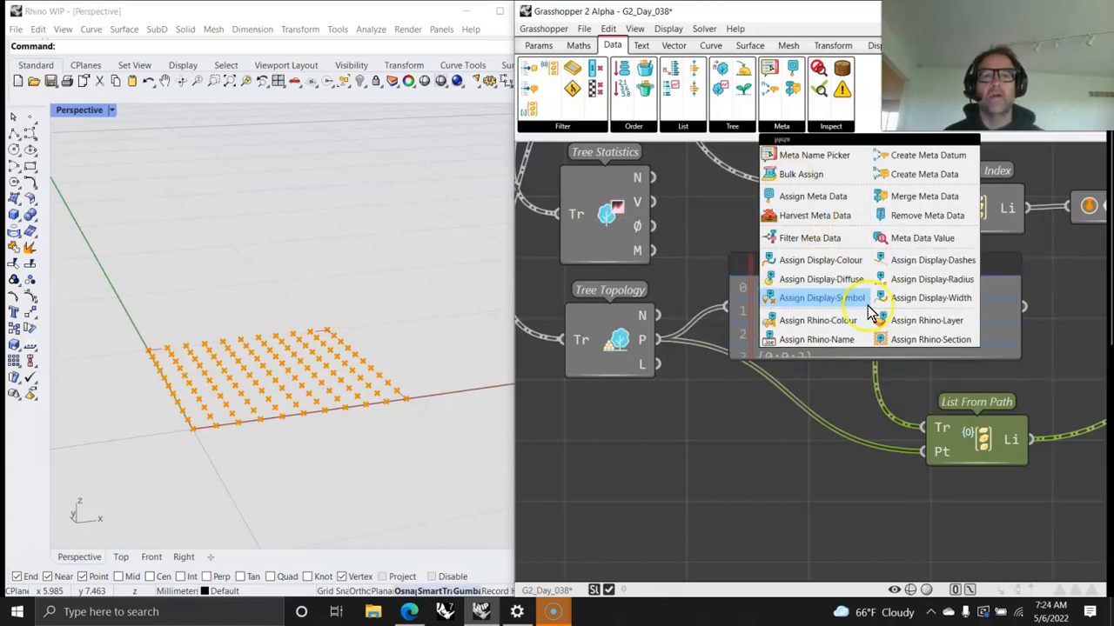
Step: Open the help page for the List From Path component
{"action": "right_click", "coordinate": [990, 441]}
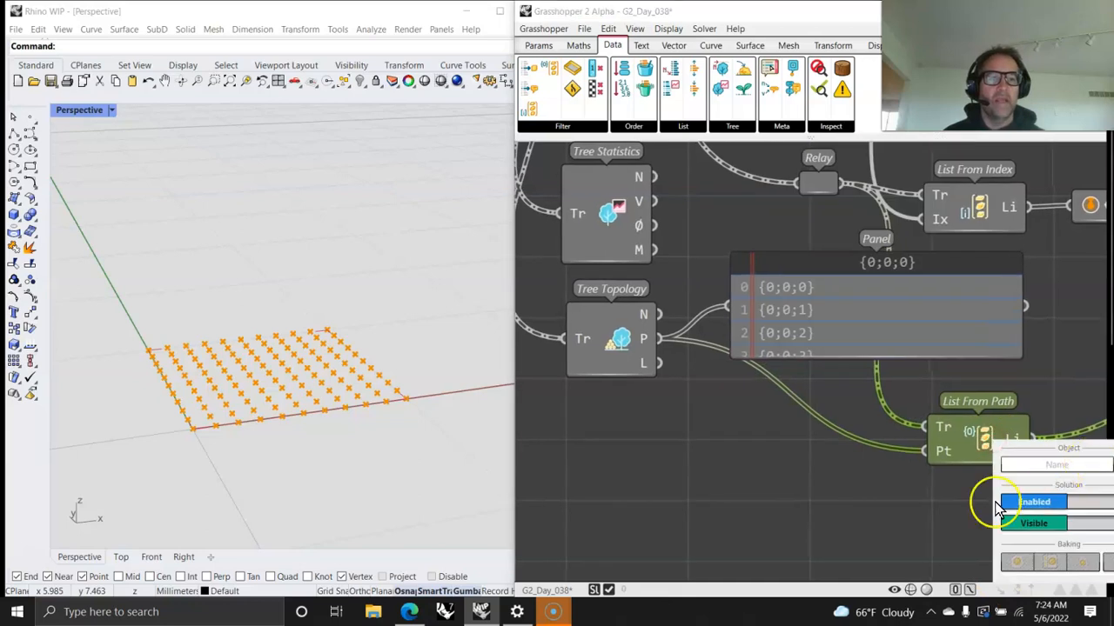
{"action": "right_click_drag", "start_coordinate": [856, 510], "coordinate": [701, 460]}
{"action": "right_click", "coordinate": [817, 389]}
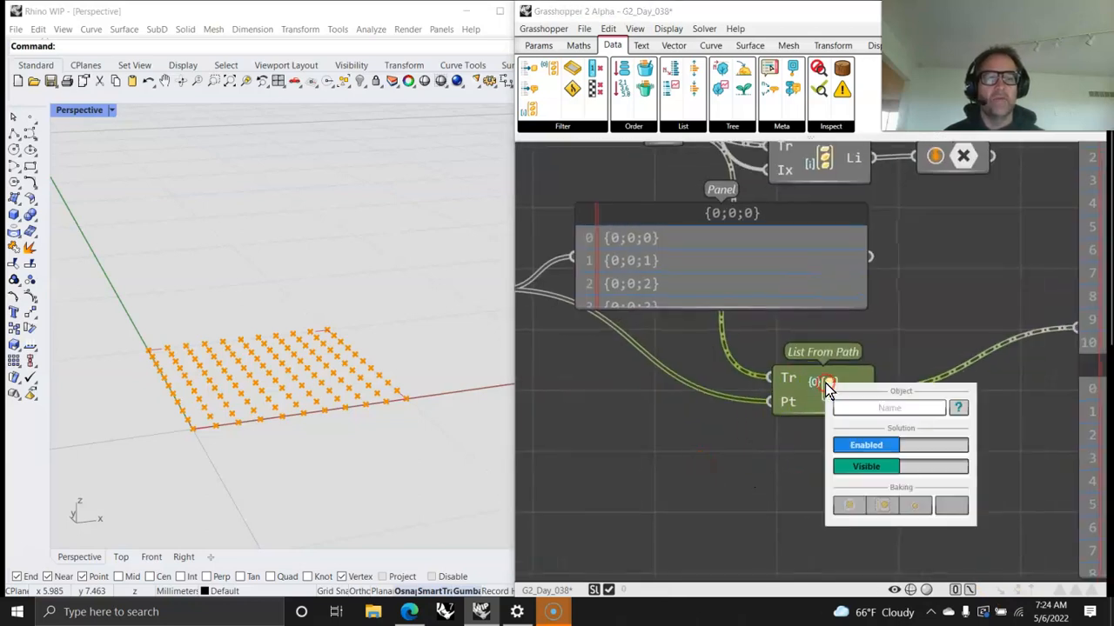
{"action": "left_click", "coordinate": [957, 404]}
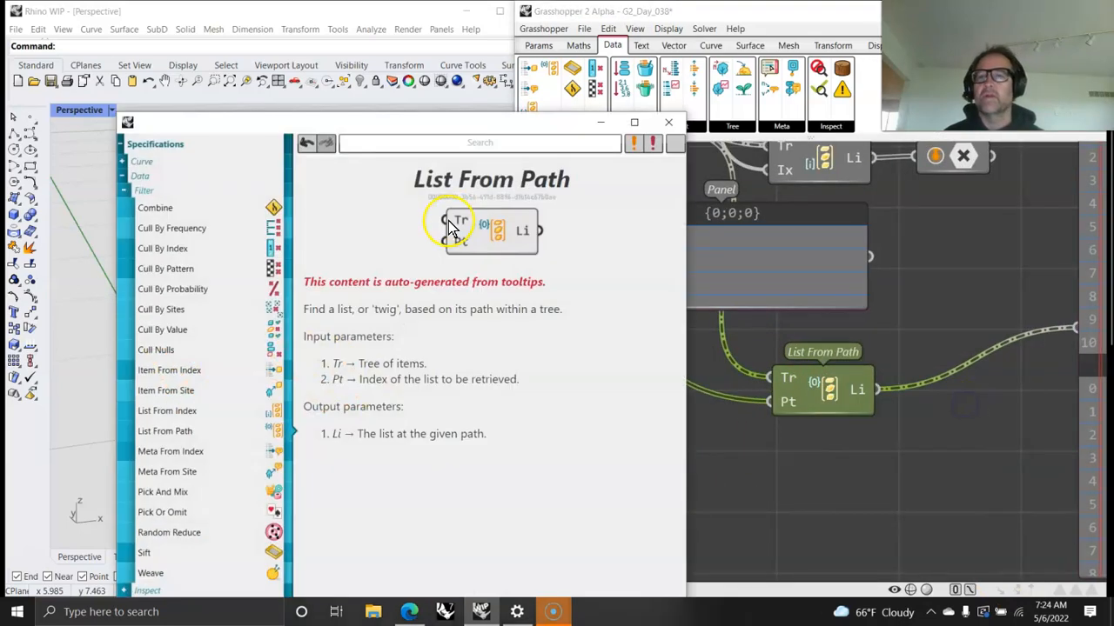
Step: Collapse the Glossary in the help index and examine the Filter components listed under Data
{"action": "left_click", "coordinate": [122, 191]}
{"action": "left_click", "coordinate": [123, 177]}
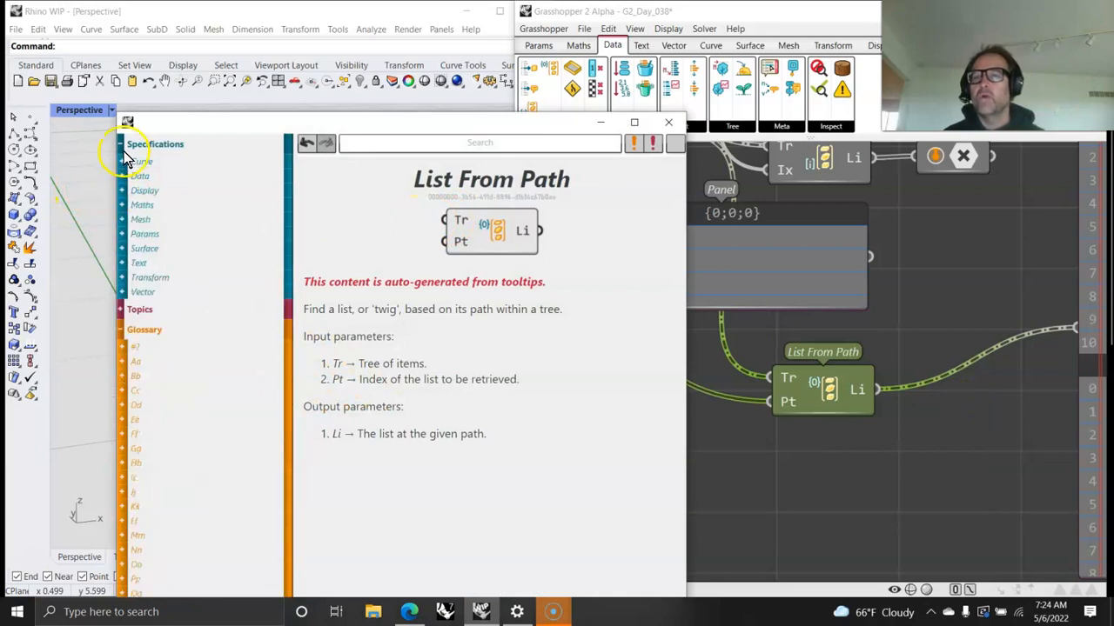
{"action": "left_click", "coordinate": [122, 330]}
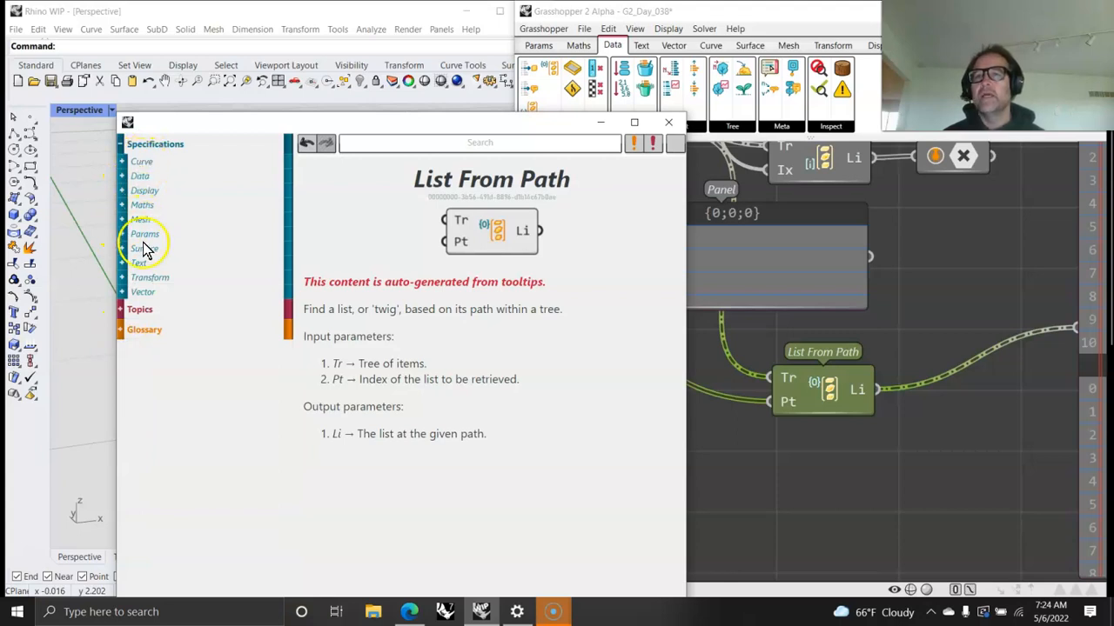
{"action": "left_click", "coordinate": [130, 177]}
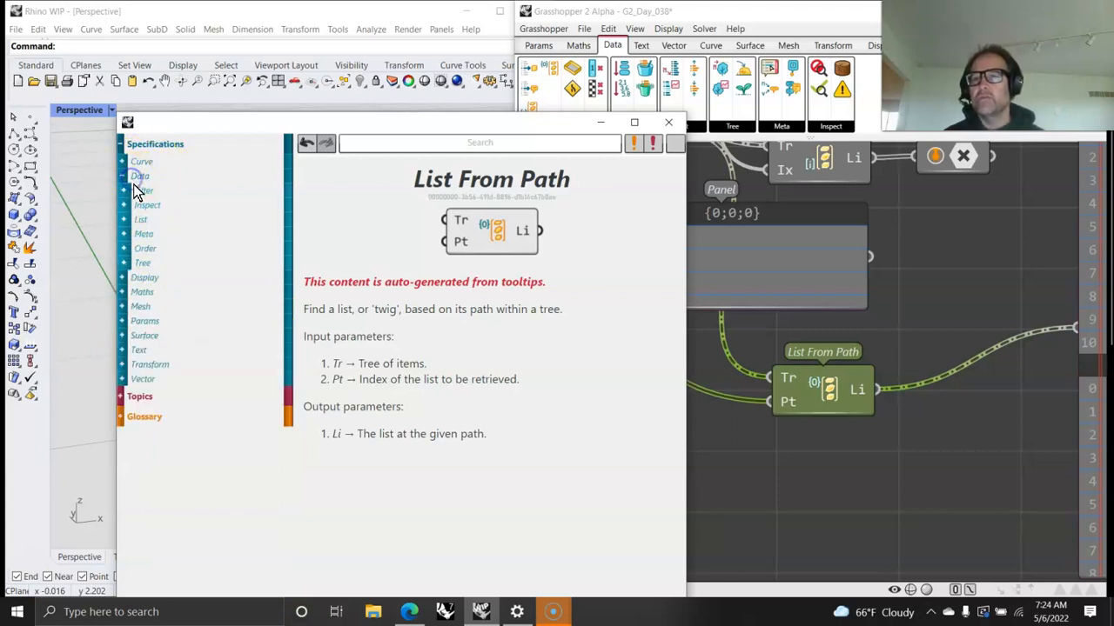
{"action": "left_click", "coordinate": [143, 191]}
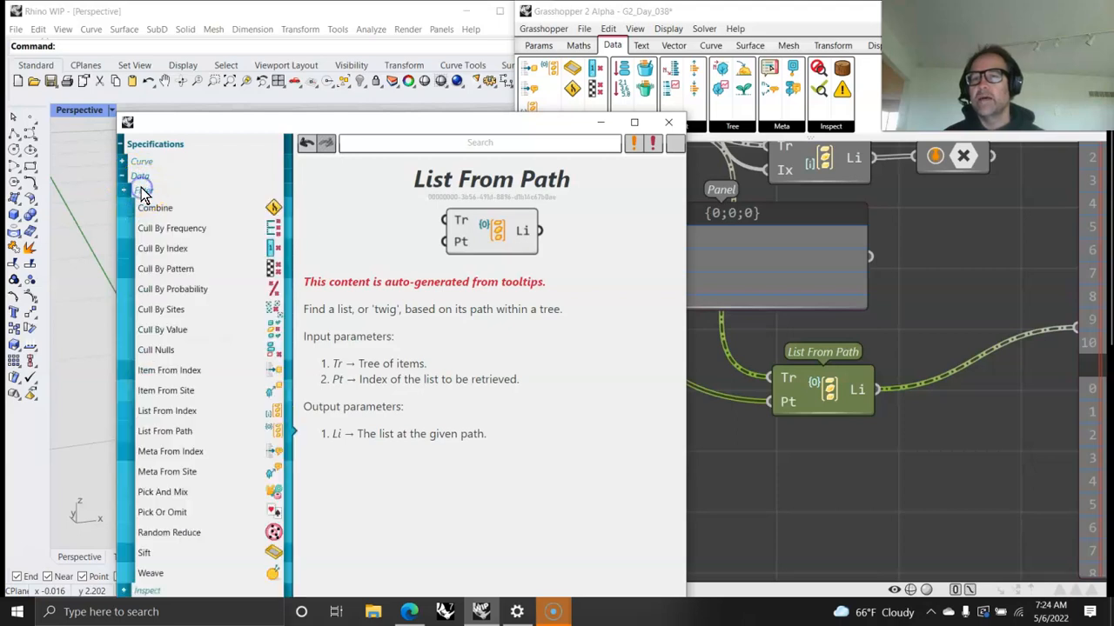
{"action": "left_click", "coordinate": [123, 176]}
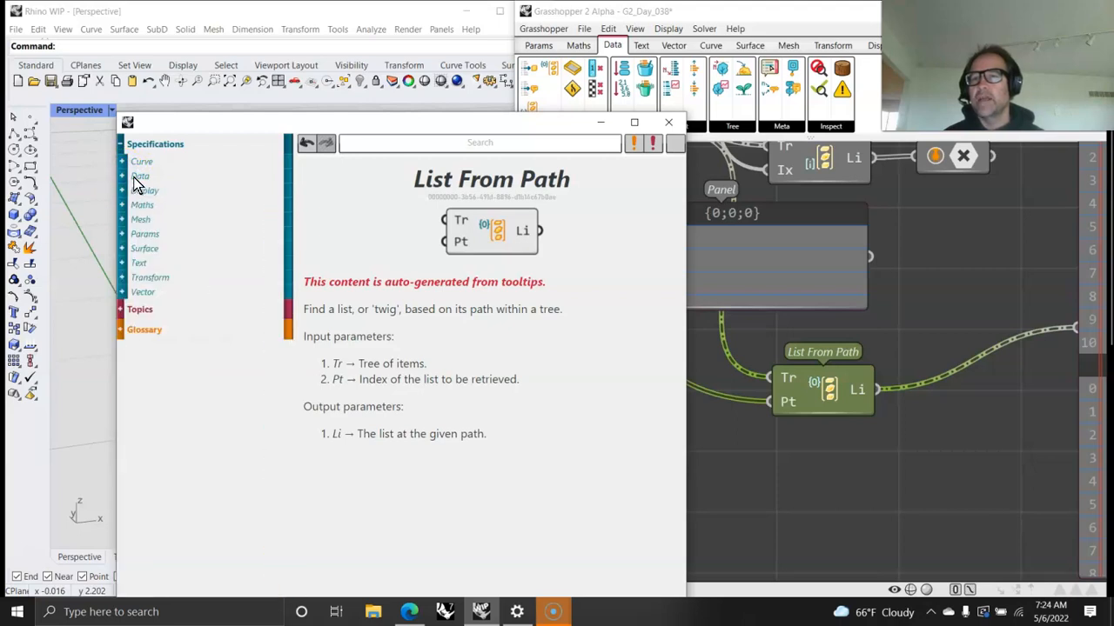
Step: Examine the Data parameter types listed under Params in the help index
{"action": "left_click", "coordinate": [137, 235]}
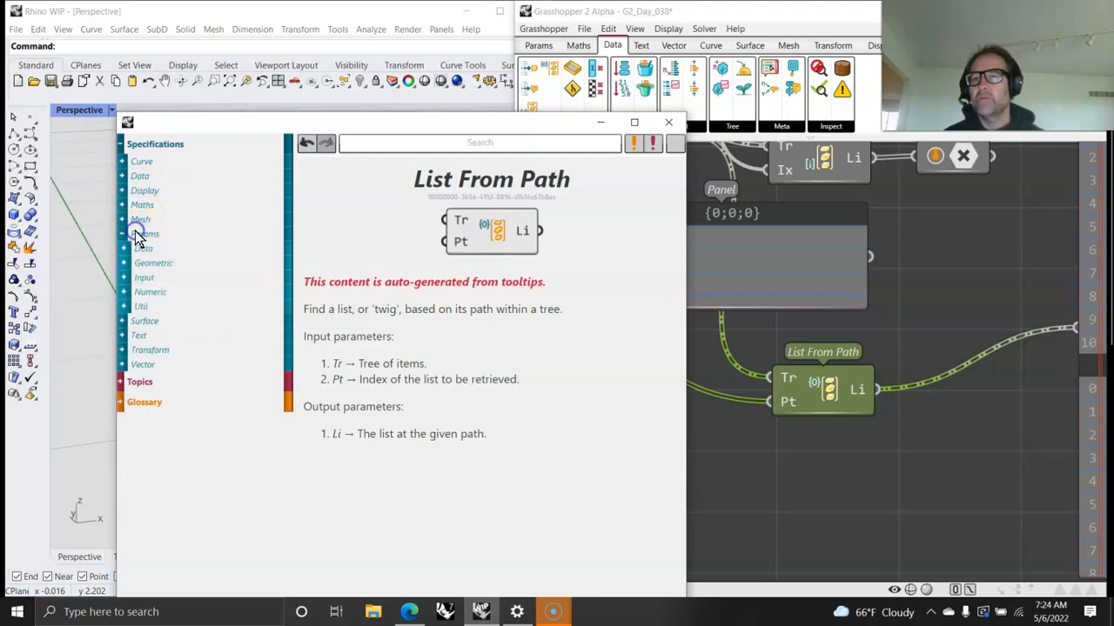
{"action": "left_click", "coordinate": [141, 250]}
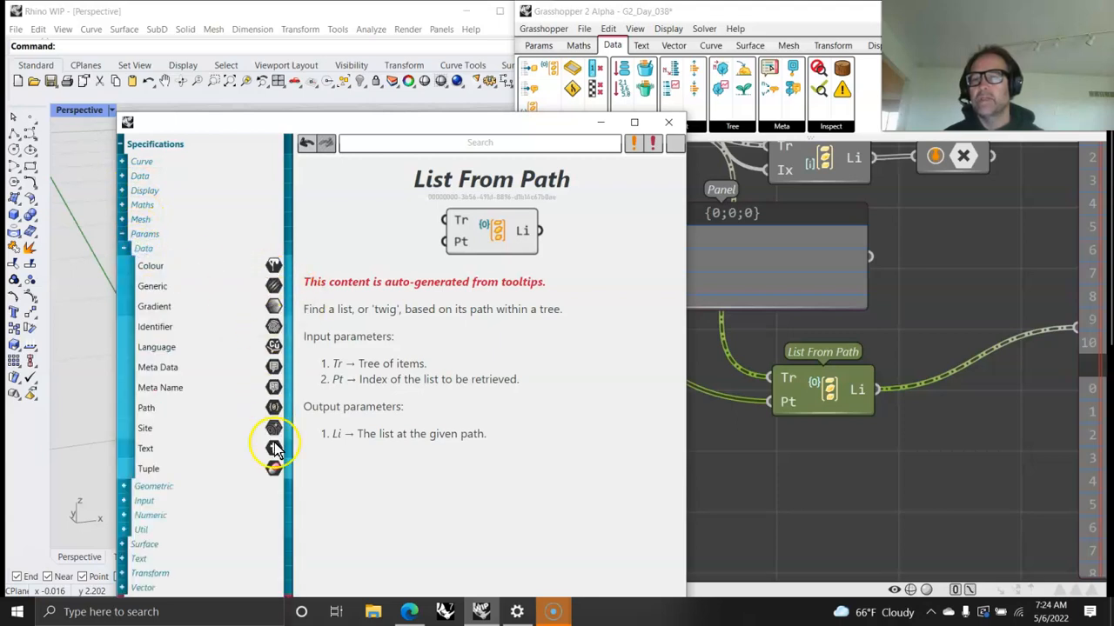
{"action": "left_click", "coordinate": [125, 249]}
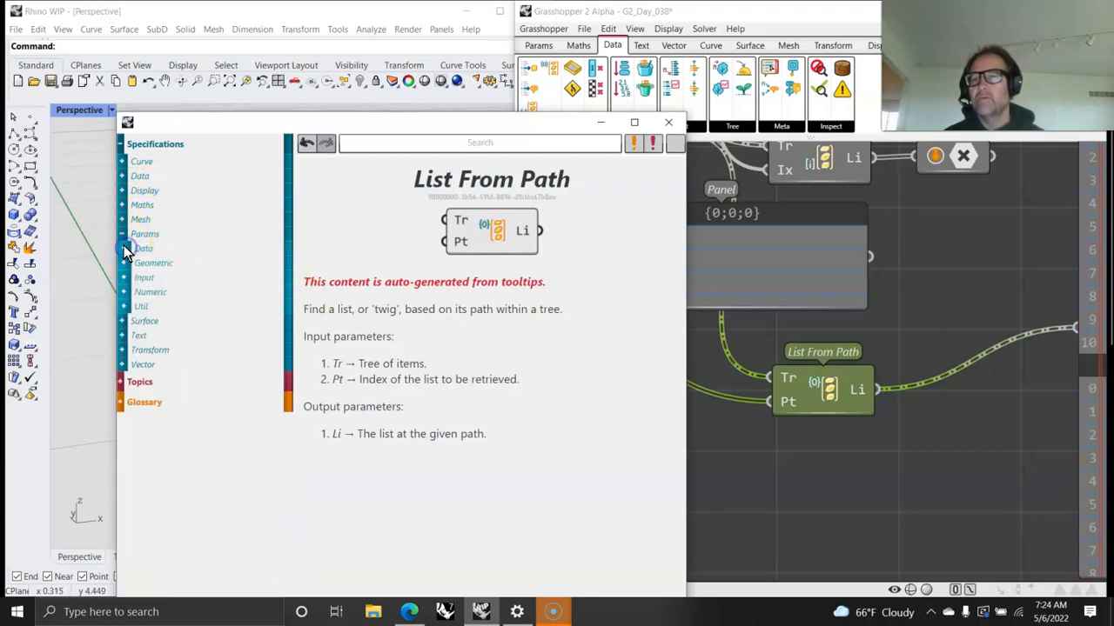
Step: Revisit the Filter component list under Data in the help index, then collapse it
{"action": "left_click", "coordinate": [122, 176]}
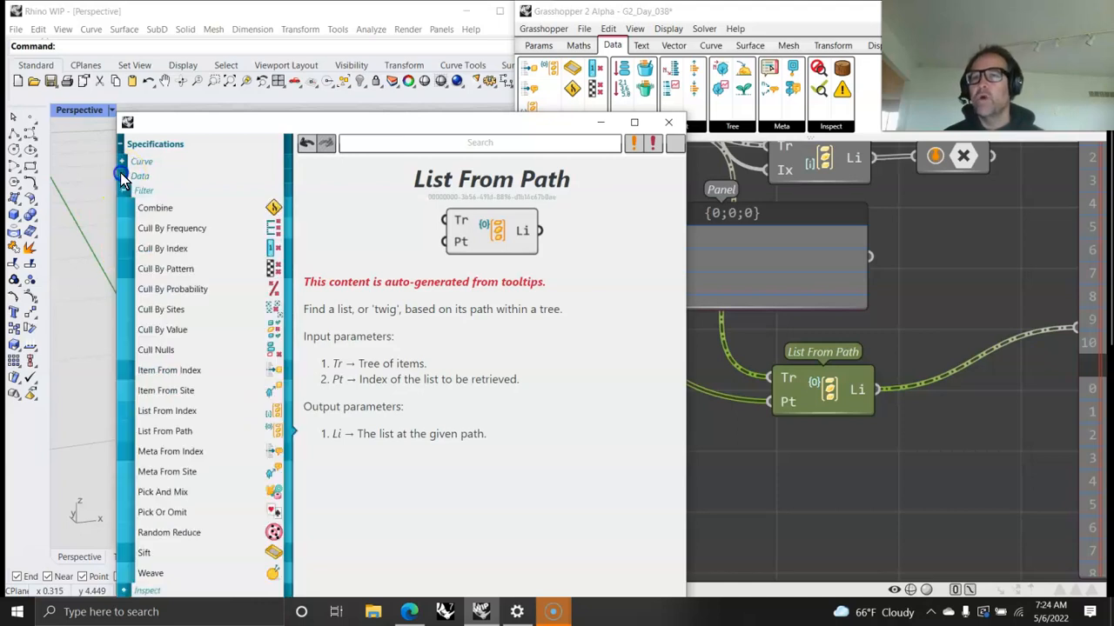
{"action": "left_click", "coordinate": [153, 218]}
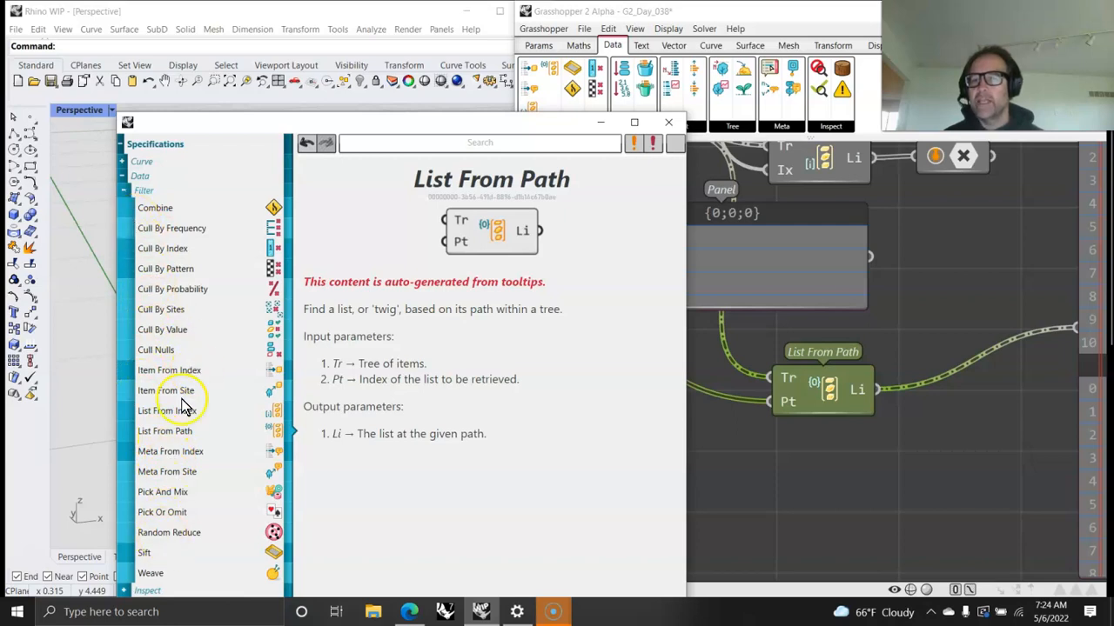
{"action": "left_click", "coordinate": [125, 191]}
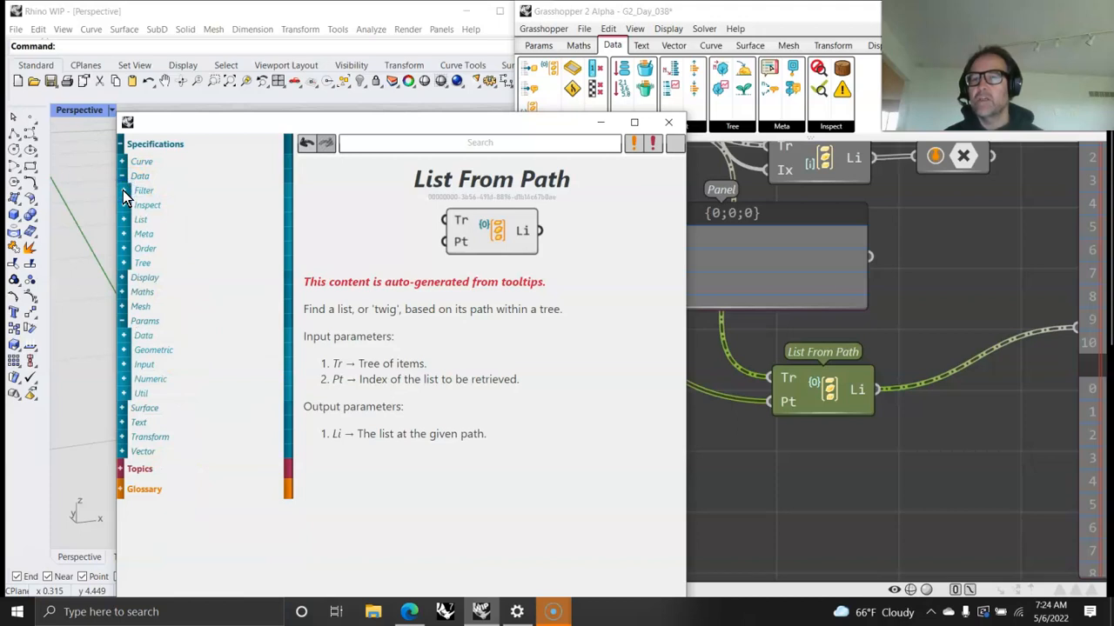
Step: Examine the full list of Tree components under Data in the help index
{"action": "left_click", "coordinate": [124, 264]}
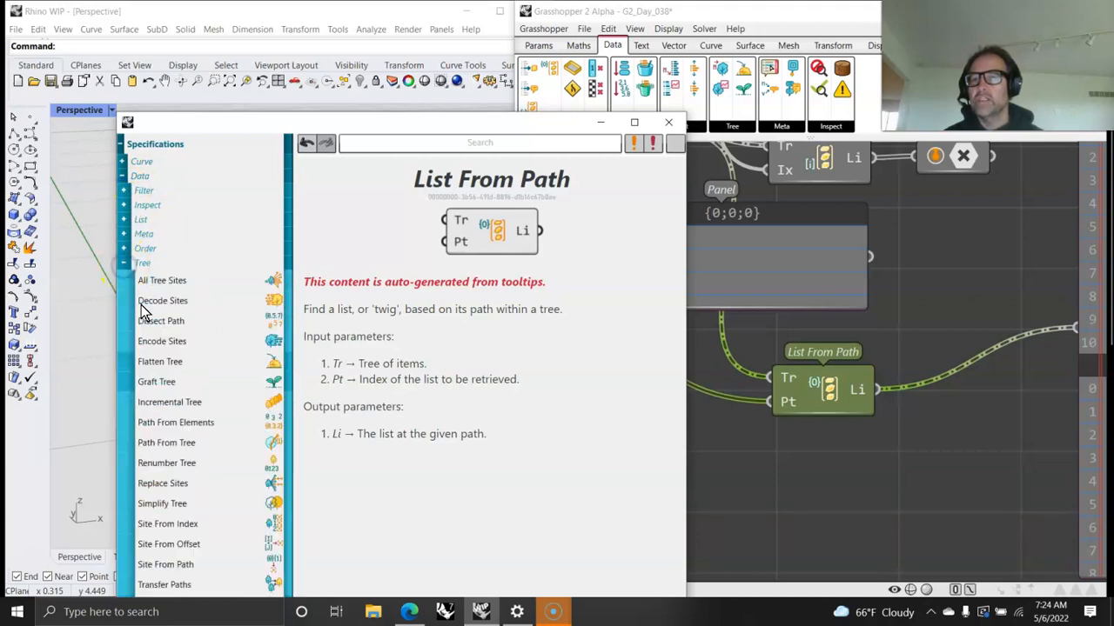
{"action": "scroll", "coordinate": [184, 402], "scroll_direction": "down", "scroll_amount": 1}
{"action": "scroll", "coordinate": [184, 402], "scroll_direction": "down", "scroll_amount": 1}
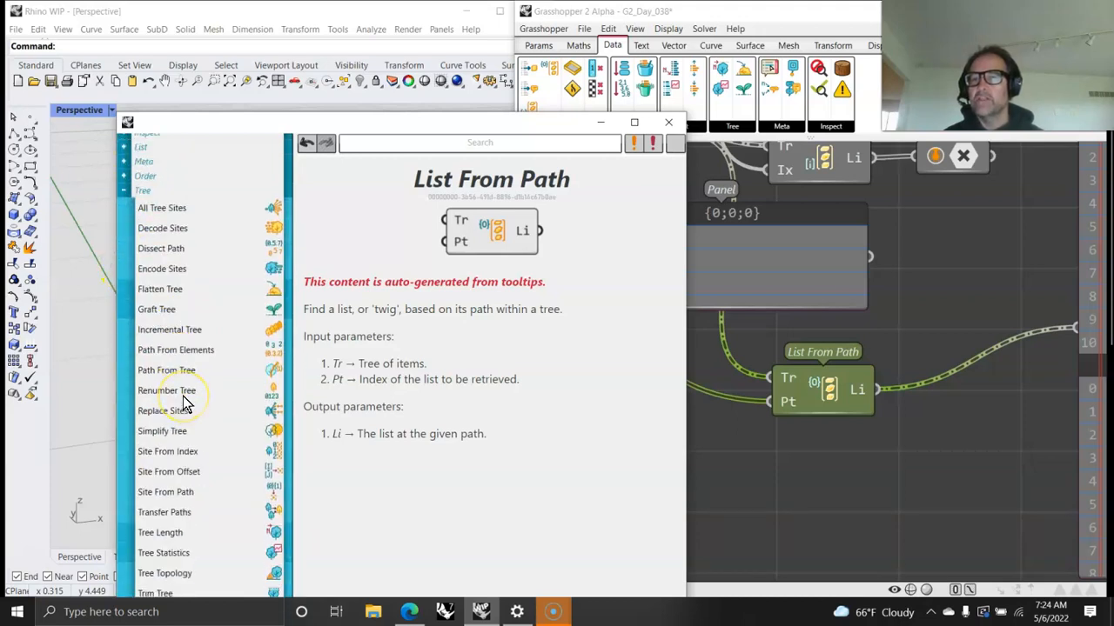
{"action": "scroll", "coordinate": [186, 361], "scroll_direction": "down", "scroll_amount": 1}
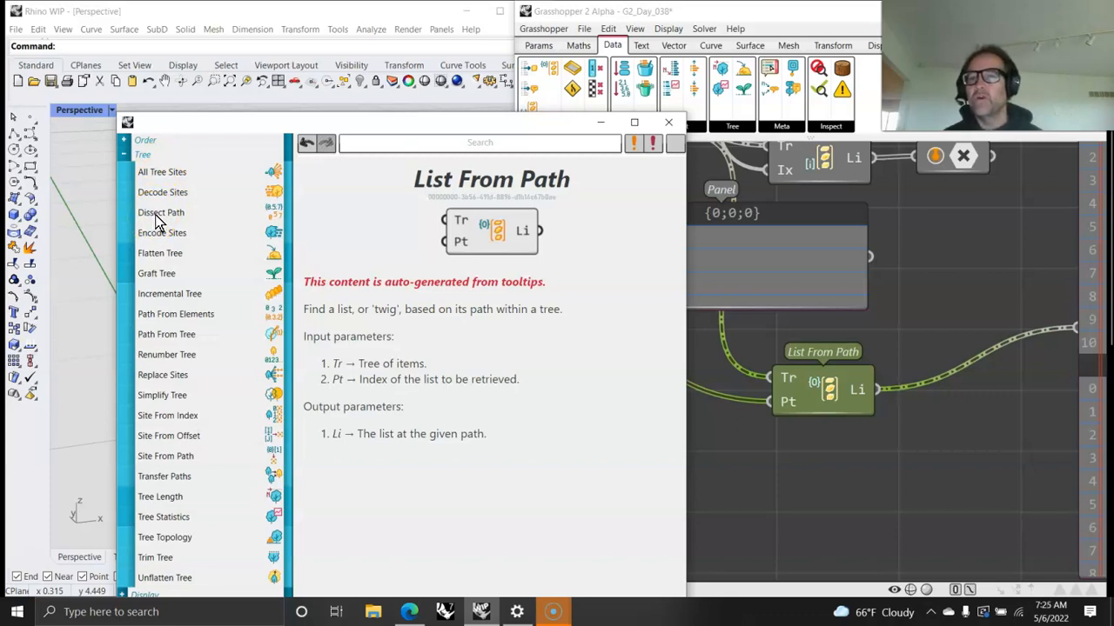
Step: Open the Dissect Path help page and fit the help window at full height beside the Grasshopper canvas
{"action": "left_click", "coordinate": [158, 213]}
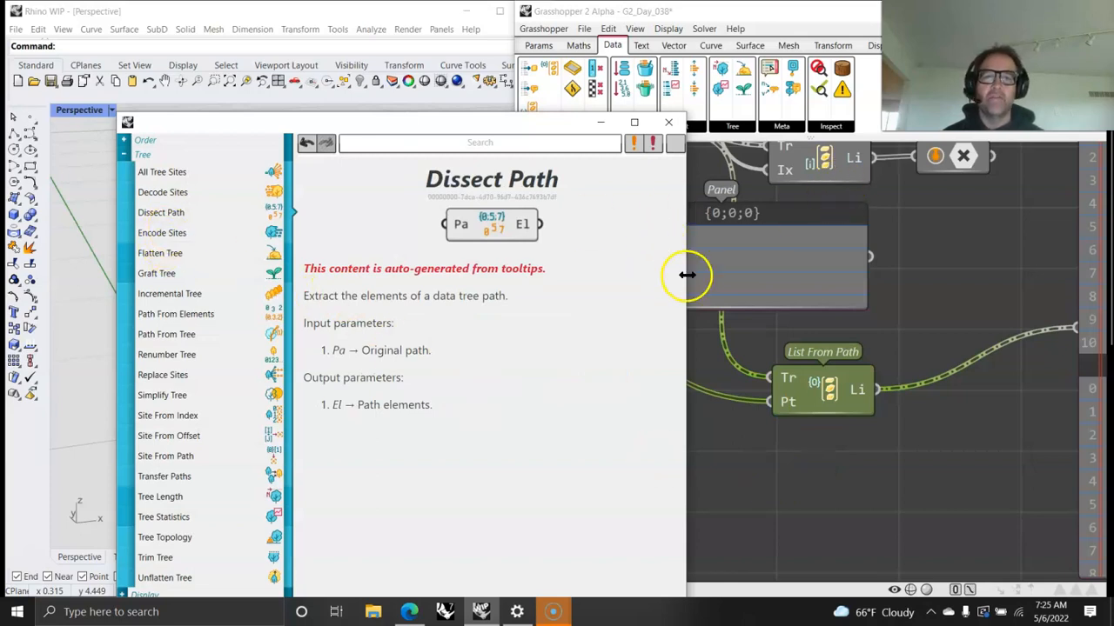
{"action": "left_click_drag", "start_coordinate": [546, 129], "coordinate": [435, 17]}
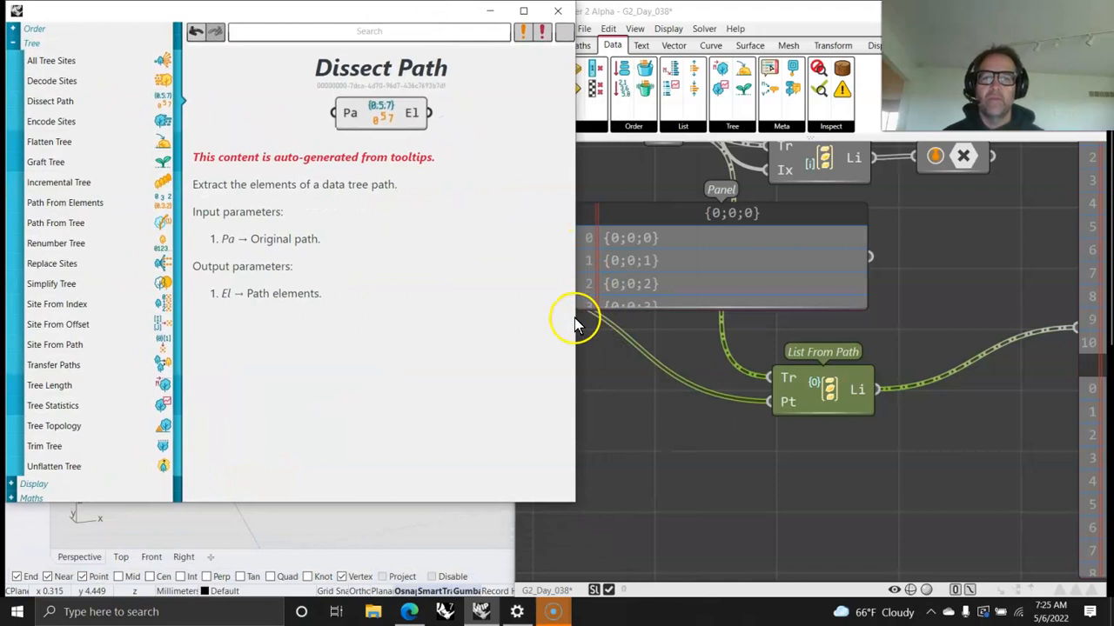
{"action": "left_click_drag", "start_coordinate": [575, 320], "coordinate": [517, 326]}
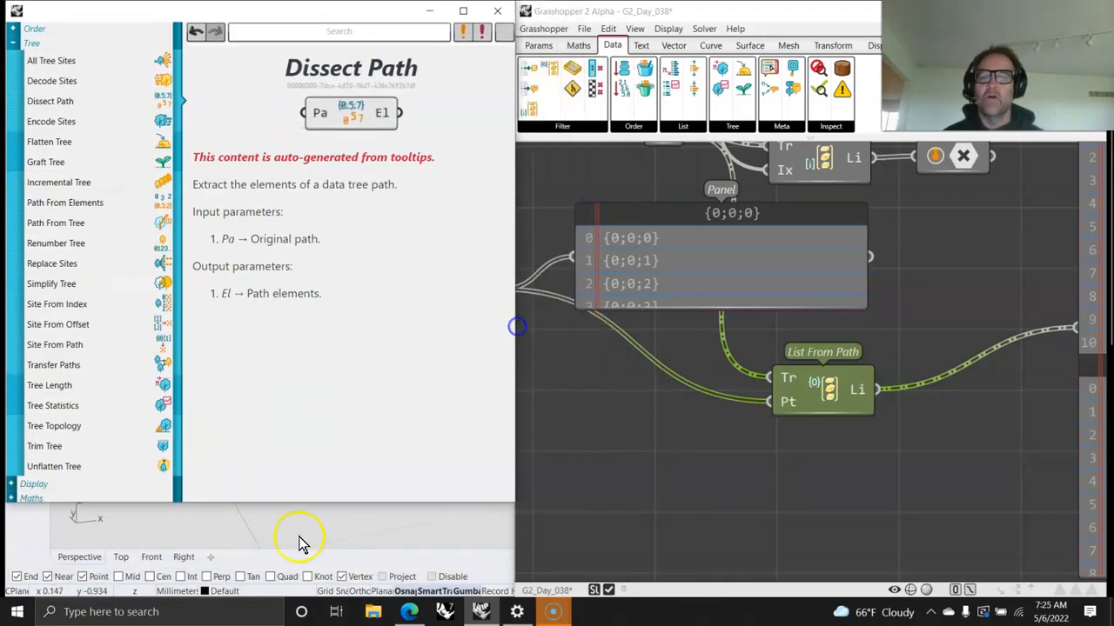
{"action": "left_click_drag", "start_coordinate": [301, 502], "coordinate": [309, 598]}
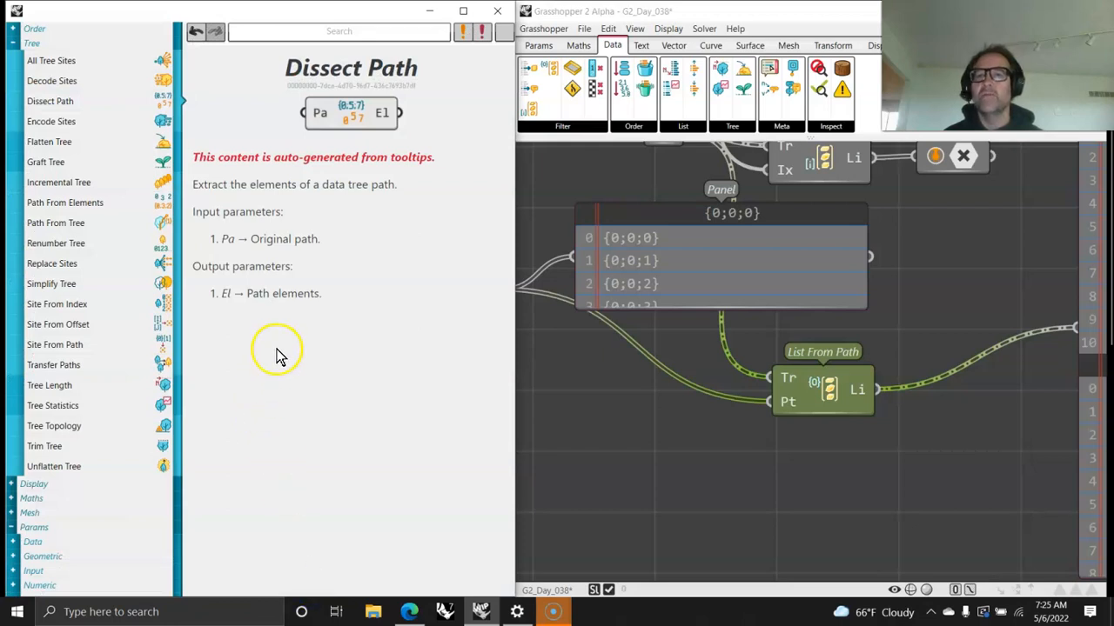
Step: Place a Dissect Path component below Tree Topology and connect Tree Topology's P output to its Pa input
{"action": "left_click", "coordinate": [614, 50]}
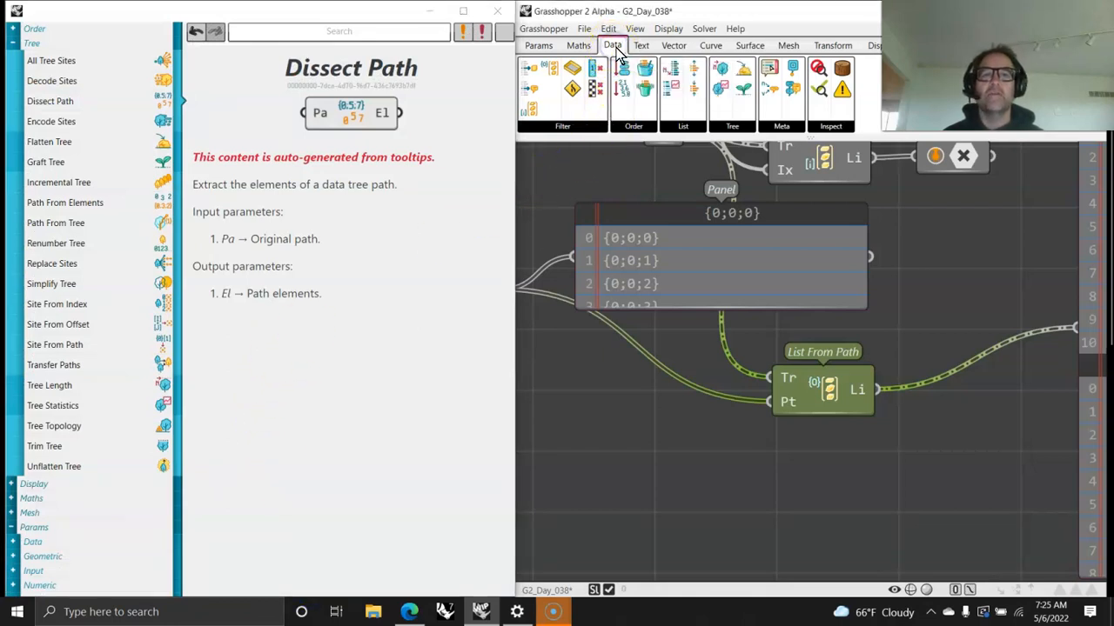
{"action": "left_click", "coordinate": [733, 126]}
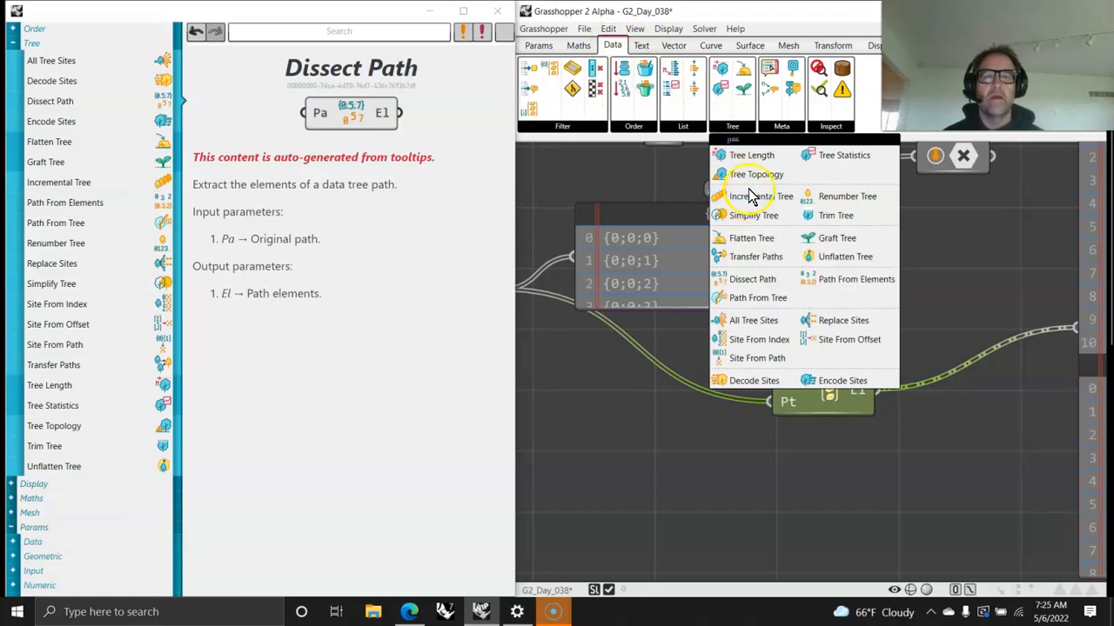
{"action": "left_click_drag", "start_coordinate": [762, 286], "coordinate": [813, 498]}
{"action": "right_click_drag", "start_coordinate": [761, 465], "coordinate": [903, 461]}
{"action": "left_click_drag", "start_coordinate": [954, 466], "coordinate": [752, 419]}
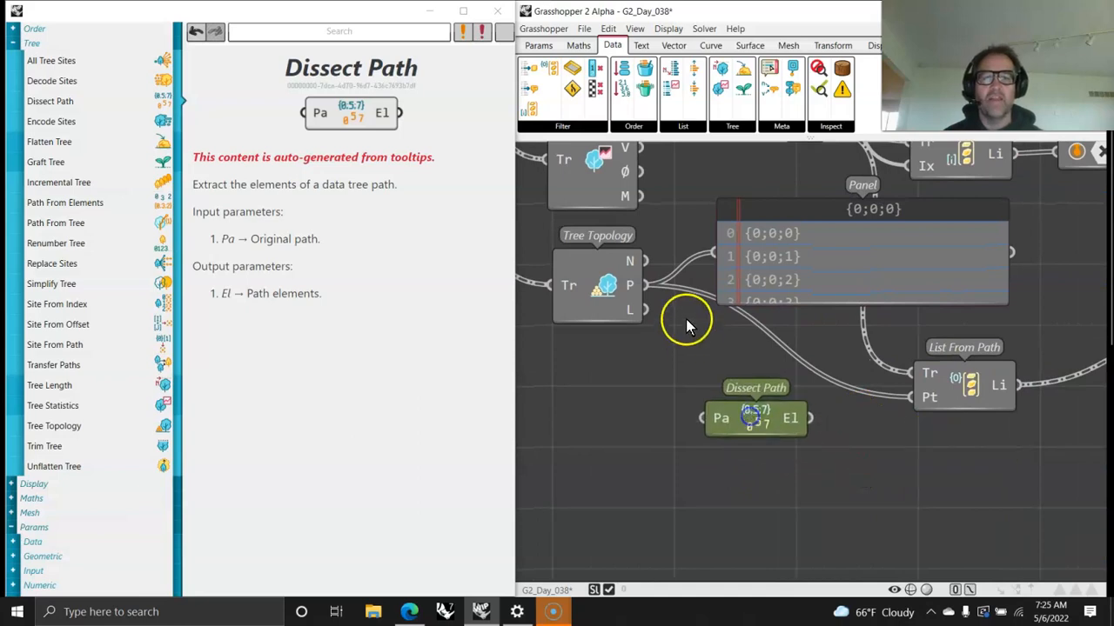
{"action": "left_click_drag", "start_coordinate": [689, 358], "coordinate": [644, 436]}
{"action": "left_click_drag", "start_coordinate": [842, 255], "coordinate": [899, 270]}
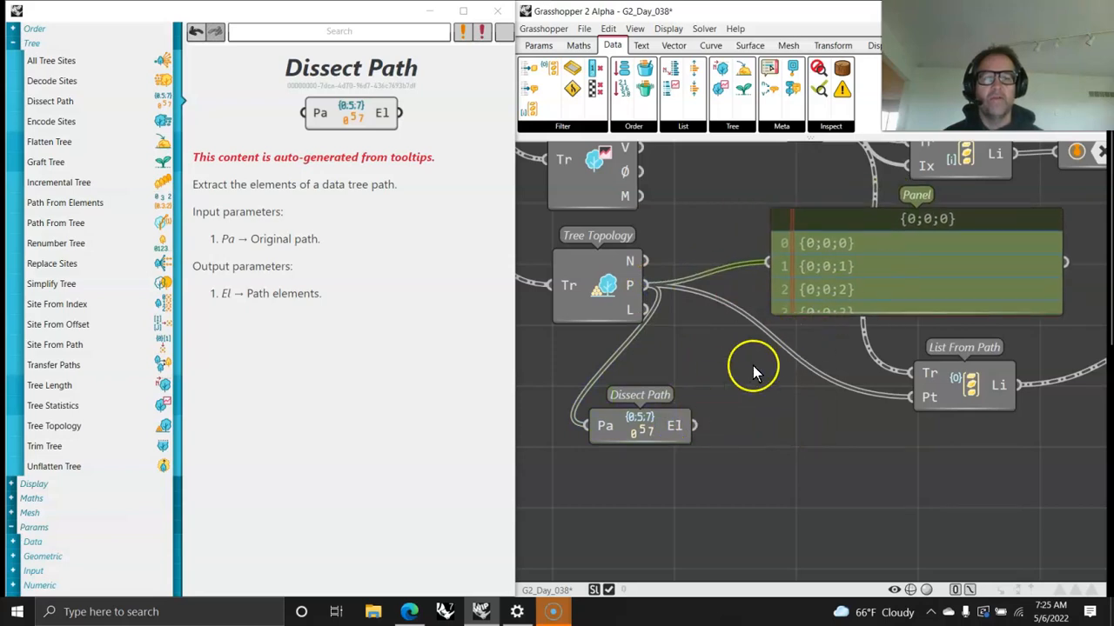
Step: Add a Panel beside Dissect Path, connect the El output to it, and shrink the panel to a compact height
{"action": "left_click", "coordinate": [539, 46]}
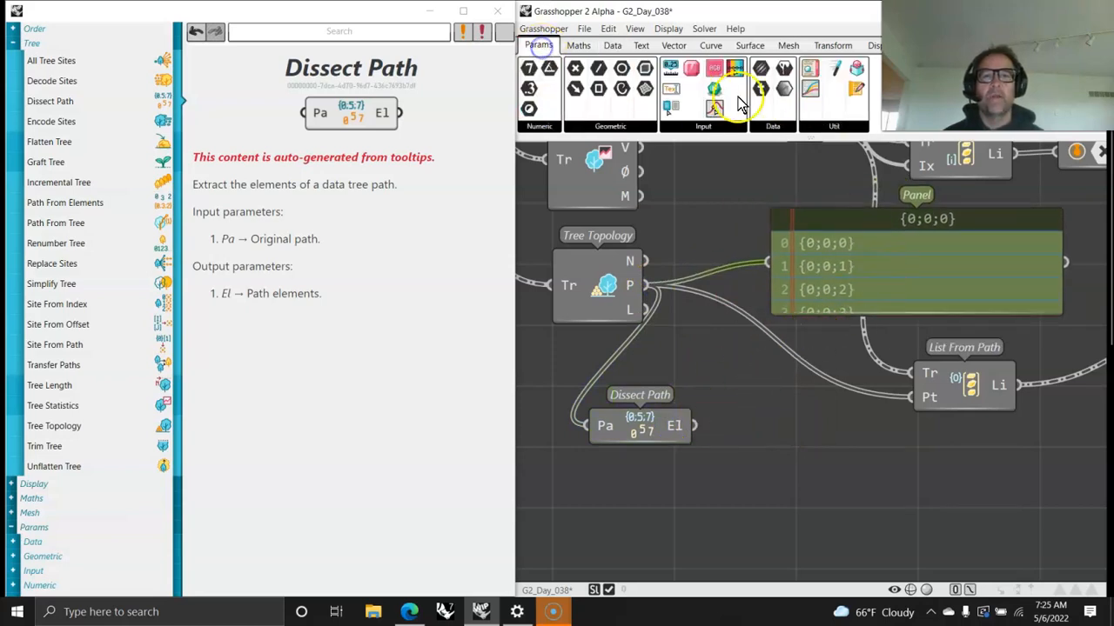
{"action": "left_click_drag", "start_coordinate": [808, 74], "coordinate": [857, 475]}
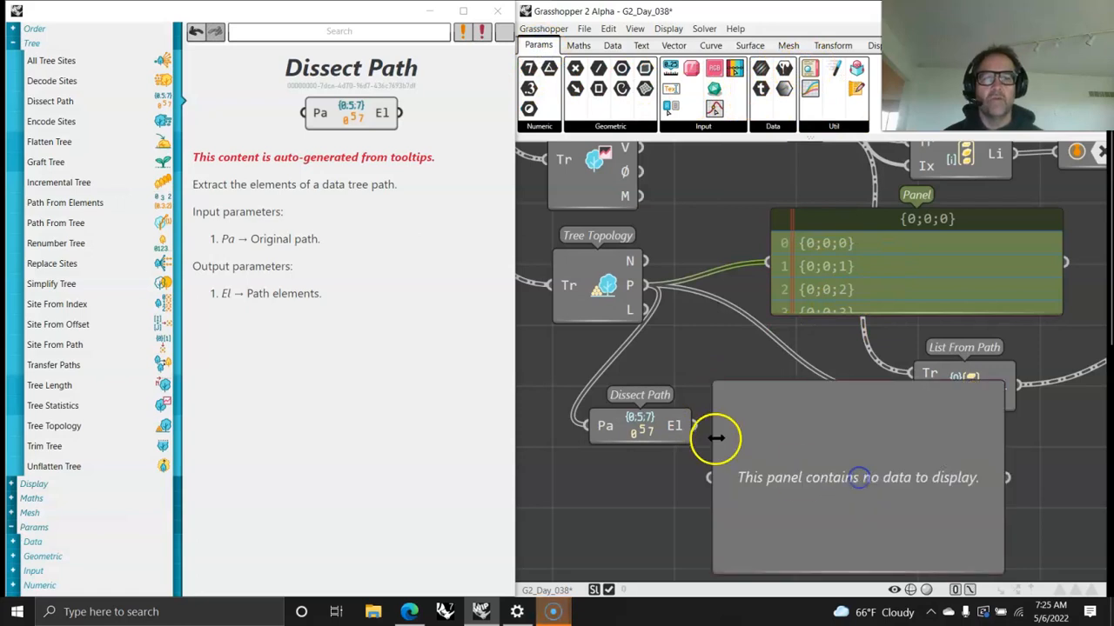
{"action": "left_click_drag", "start_coordinate": [696, 424], "coordinate": [710, 477]}
{"action": "left_click_drag", "start_coordinate": [816, 479], "coordinate": [876, 523]}
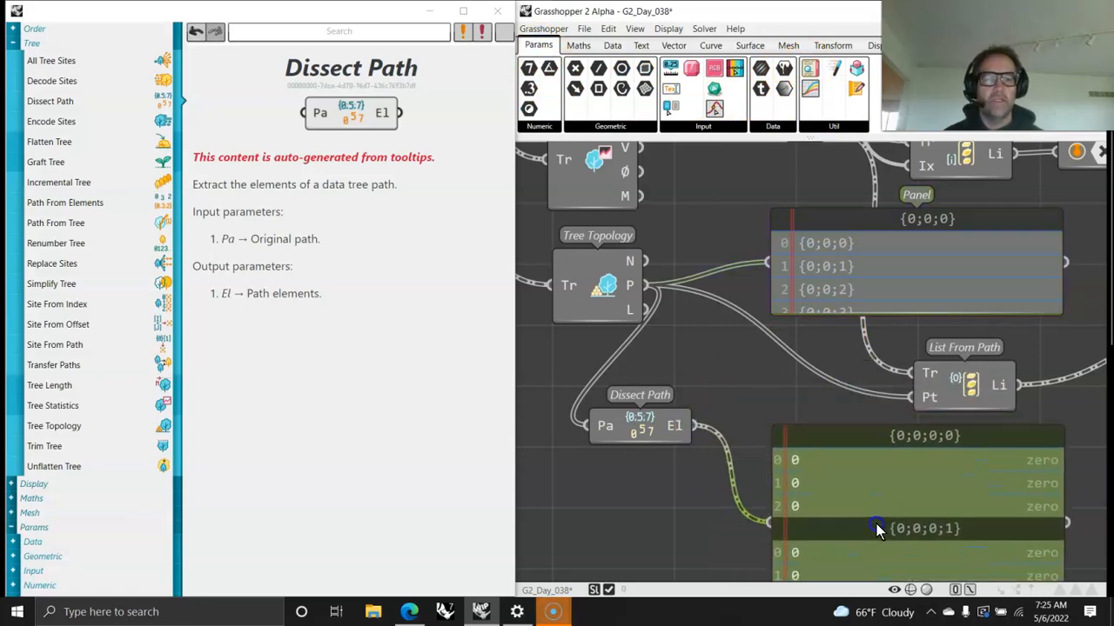
{"action": "scroll", "coordinate": [846, 480], "scroll_direction": "down", "scroll_amount": 2}
{"action": "right_click_drag", "start_coordinate": [846, 480], "coordinate": [795, 394]}
{"action": "left_click_drag", "start_coordinate": [818, 422], "coordinate": [795, 423]}
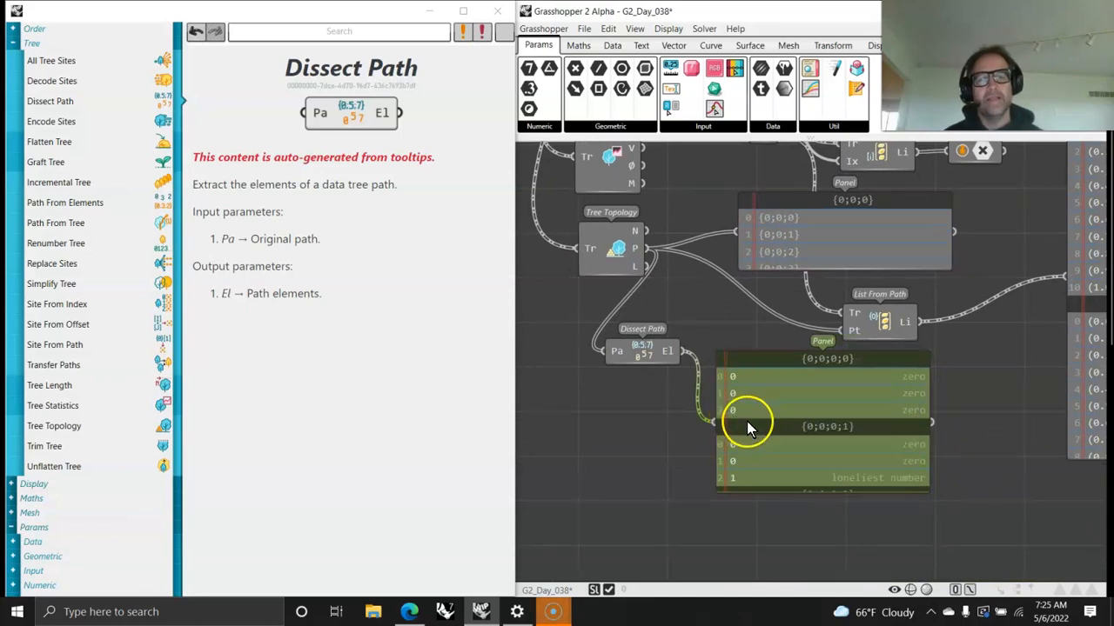
{"action": "left_click_drag", "start_coordinate": [821, 490], "coordinate": [805, 375]}
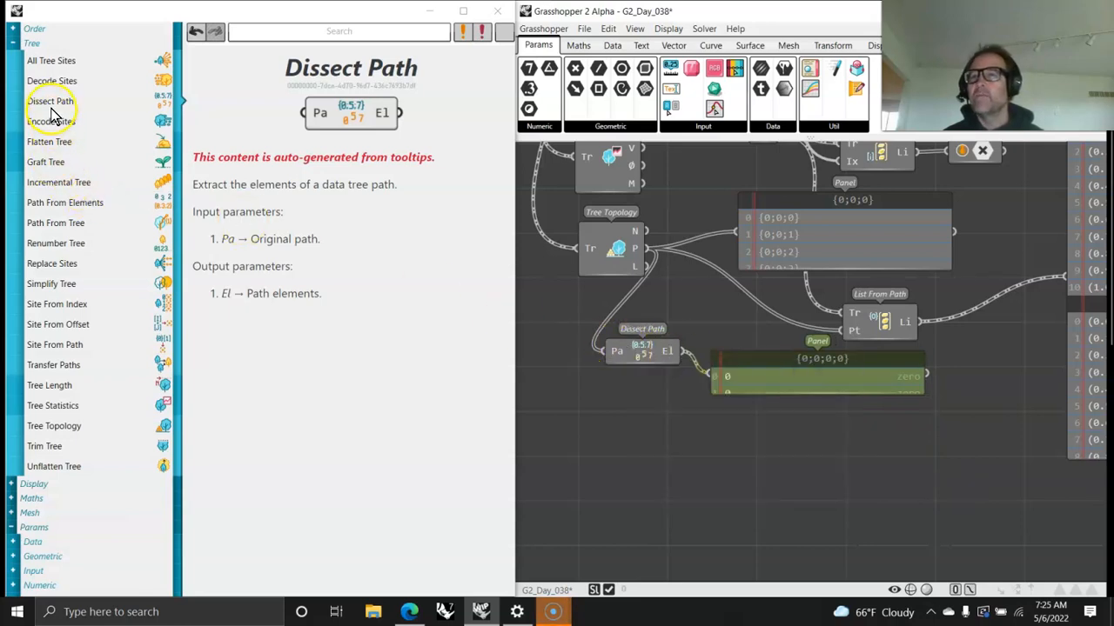
Step: Open the Path From Elements help page and place that component on the canvas below Dissect Path
{"action": "left_click", "coordinate": [62, 207]}
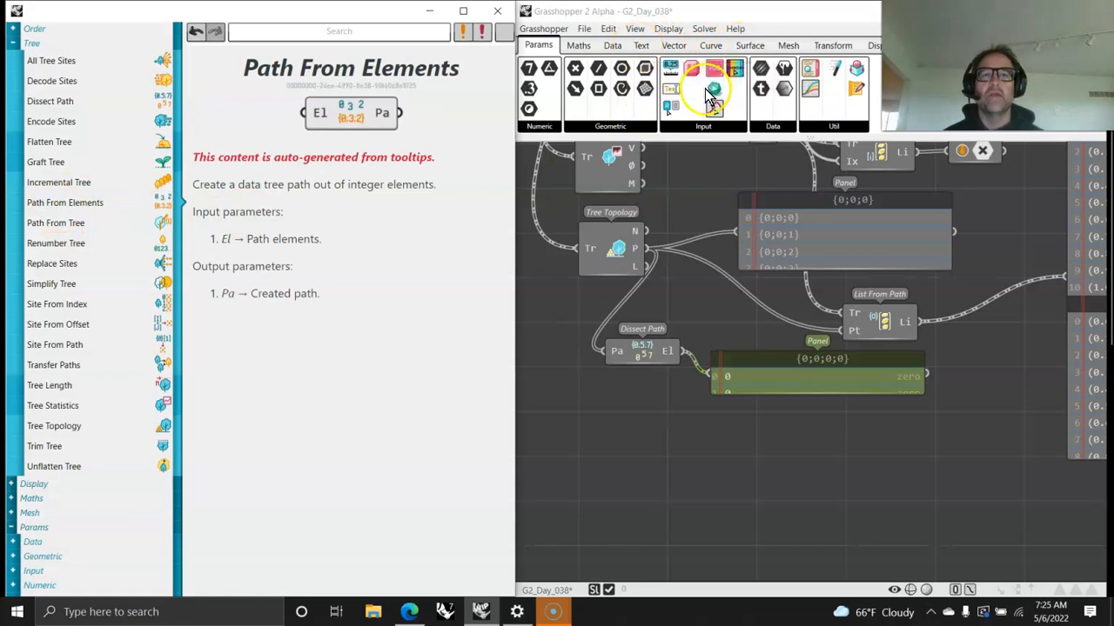
{"action": "left_click", "coordinate": [613, 45]}
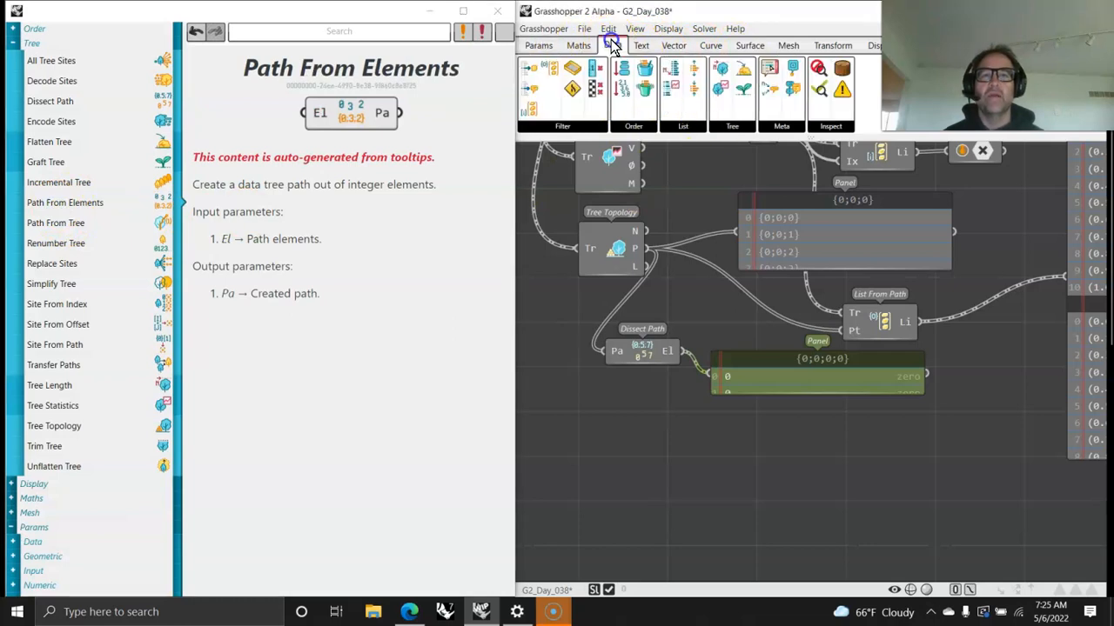
{"action": "left_click", "coordinate": [737, 126]}
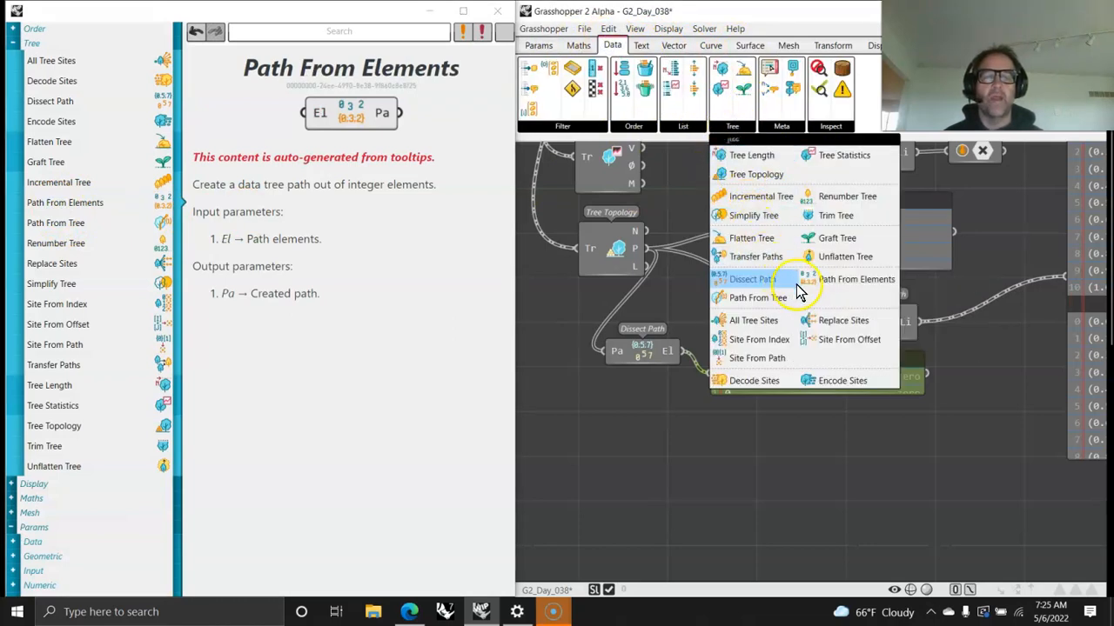
{"action": "left_click_drag", "start_coordinate": [840, 281], "coordinate": [633, 438]}
{"action": "right_click_drag", "start_coordinate": [634, 438], "coordinate": [876, 421]}
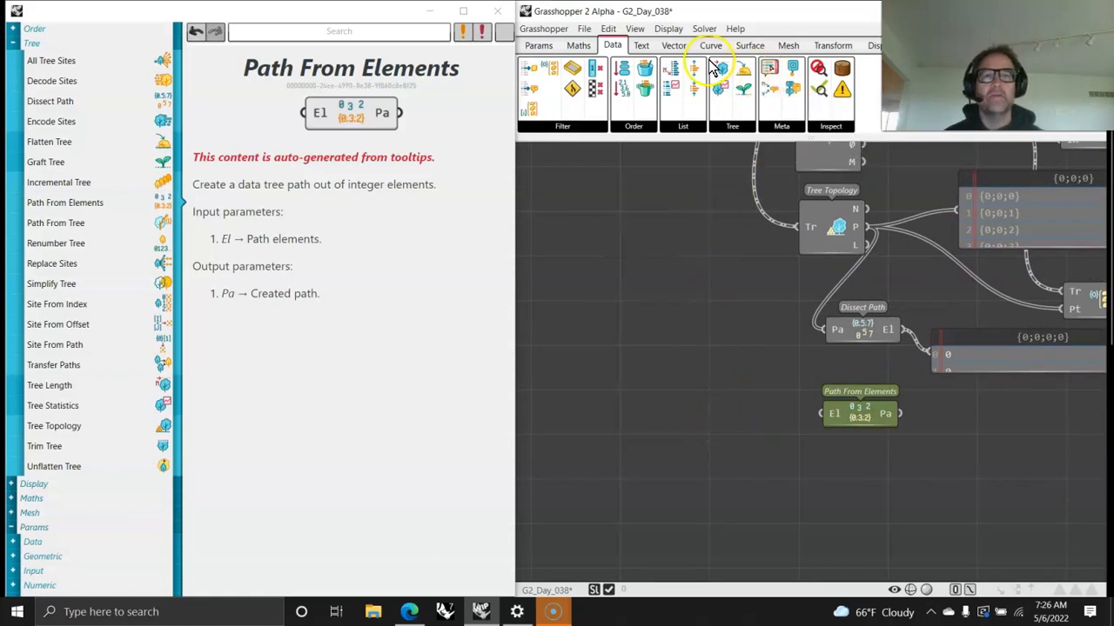
Step: Place a Text Input object beside Path From Elements, on its input side
{"action": "left_click", "coordinate": [540, 46]}
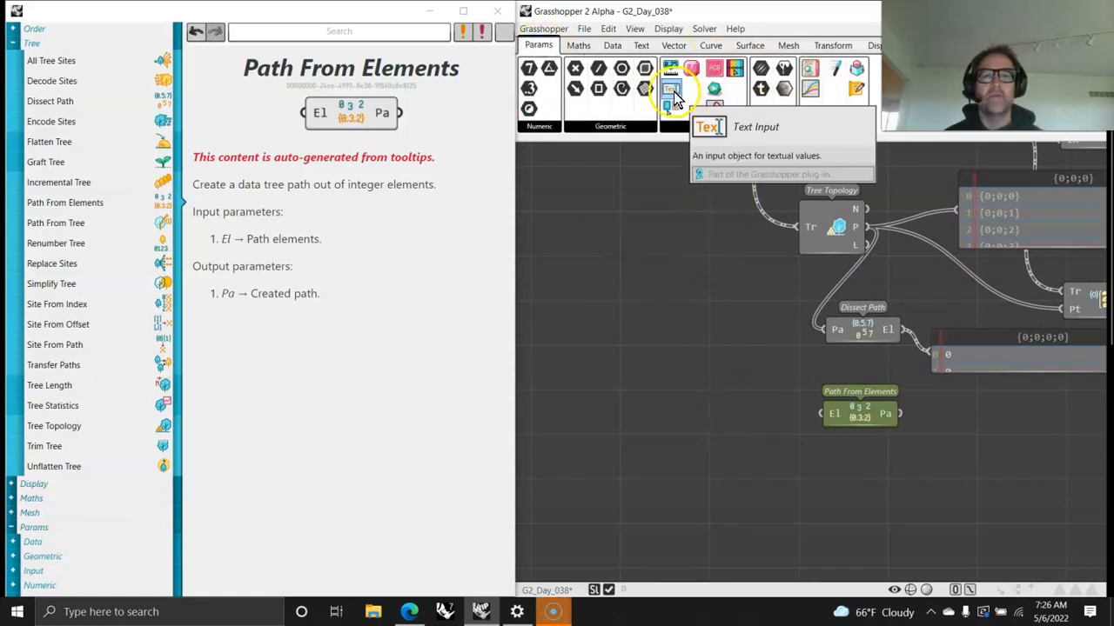
{"action": "left_click_drag", "start_coordinate": [668, 87], "coordinate": [694, 421]}
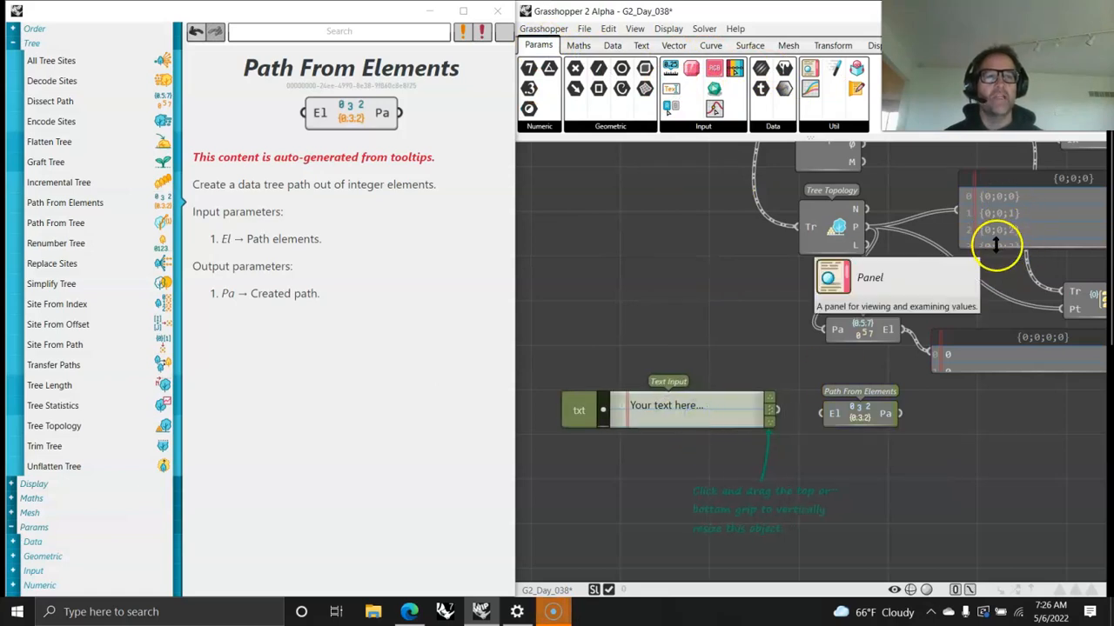
{"action": "right_click_drag", "start_coordinate": [1006, 279], "coordinate": [920, 307]}
{"action": "right_click_drag", "start_coordinate": [749, 395], "coordinate": [851, 298]}
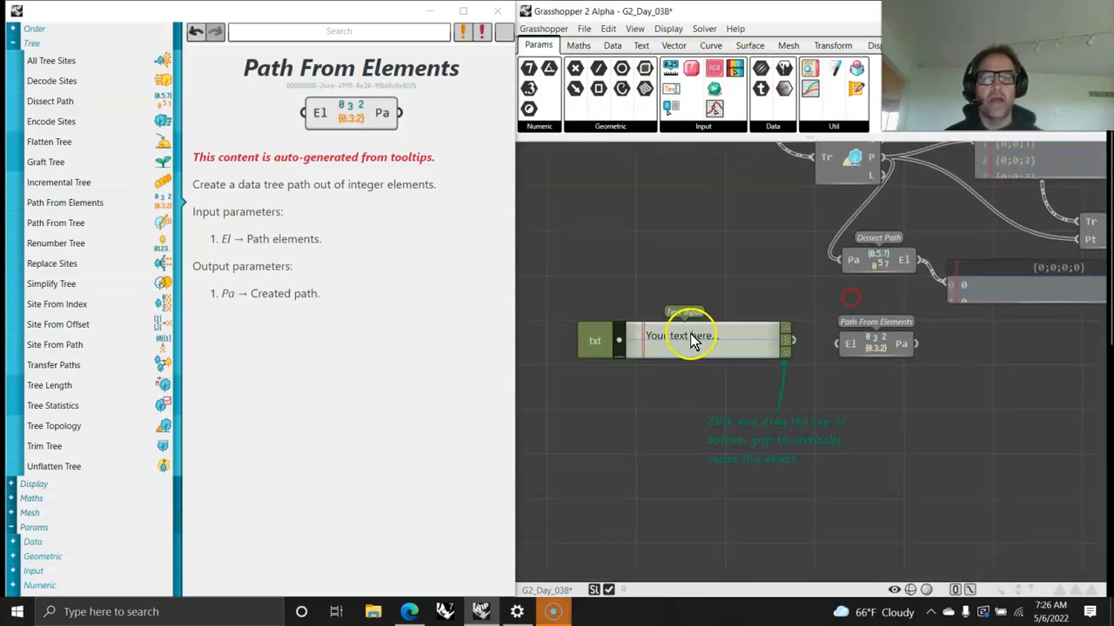
Step: Enter 0, 0 and 2 on separate lines in the Text Input, enlarge it, and wire it to Path From Elements' El input
{"action": "double_click", "coordinate": [619, 352]}
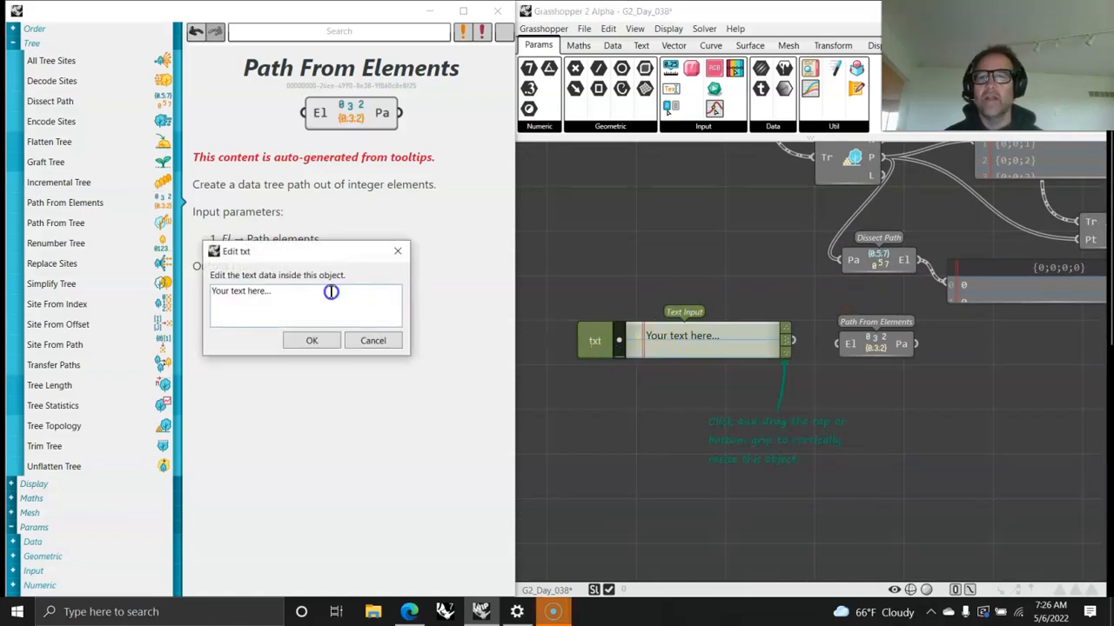
{"action": "left_click_drag", "start_coordinate": [291, 296], "coordinate": [130, 296]}
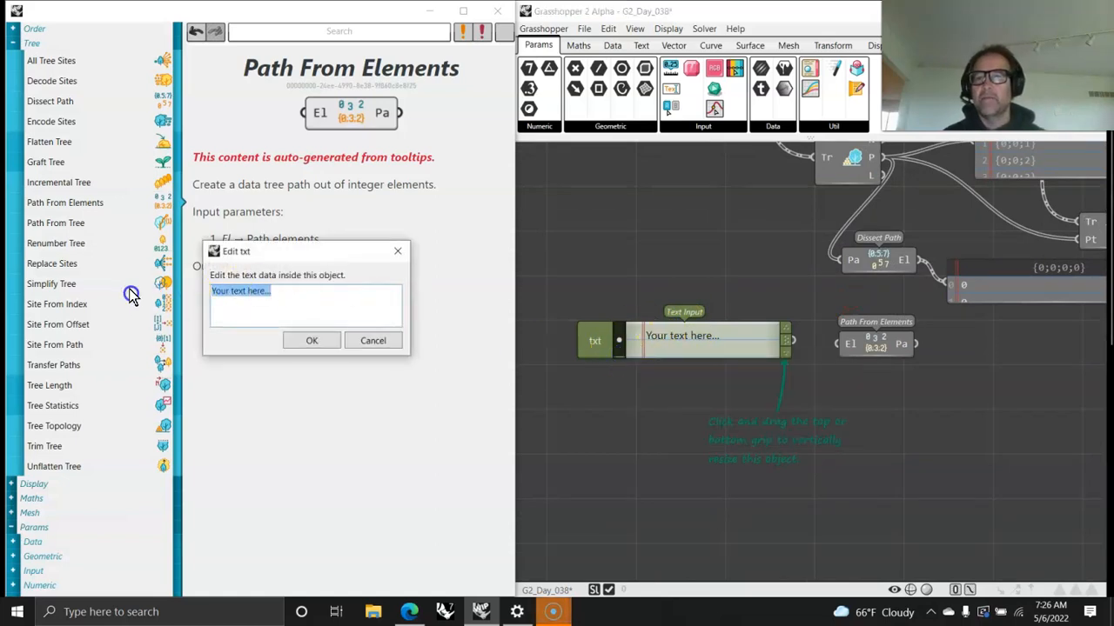
{"action": "type", "text": "0"}
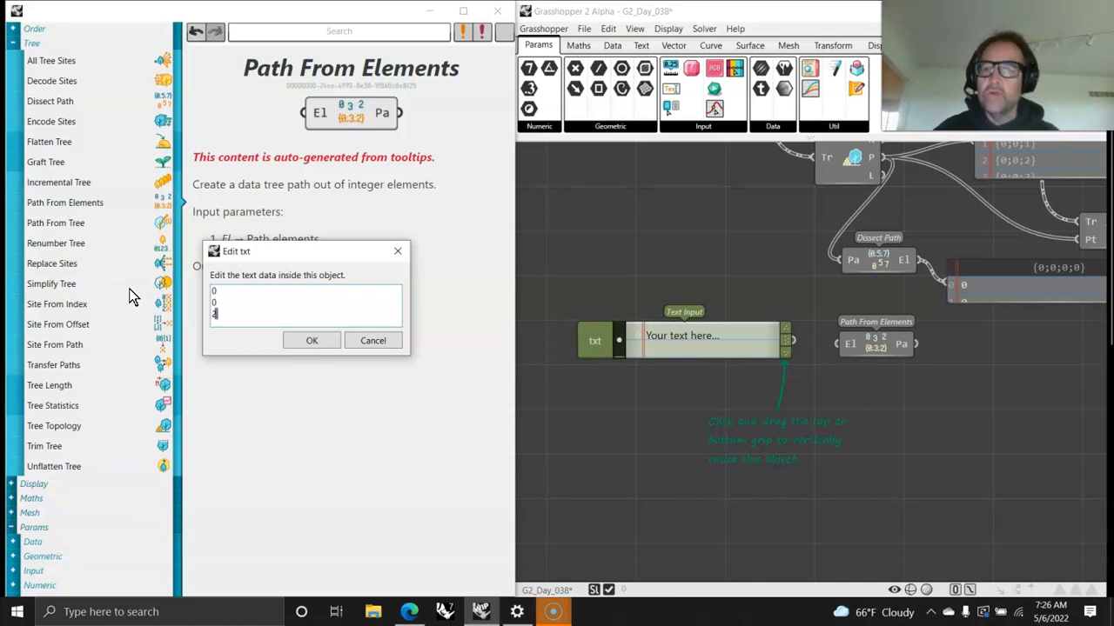
{"action": "left_click", "coordinate": [307, 340]}
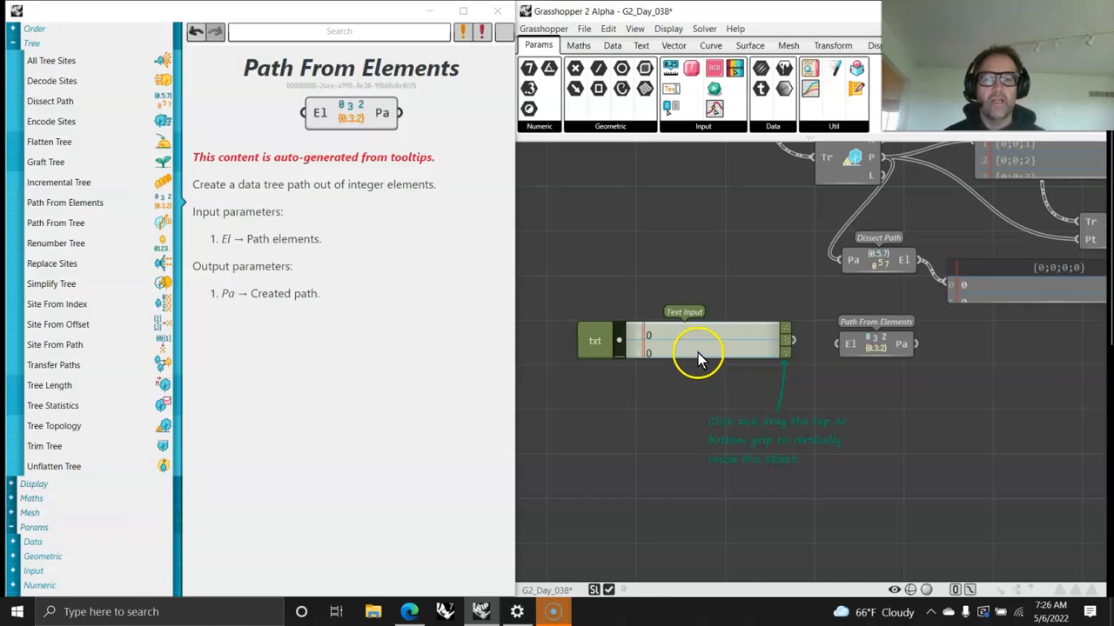
{"action": "left_click_drag", "start_coordinate": [784, 359], "coordinate": [783, 408]}
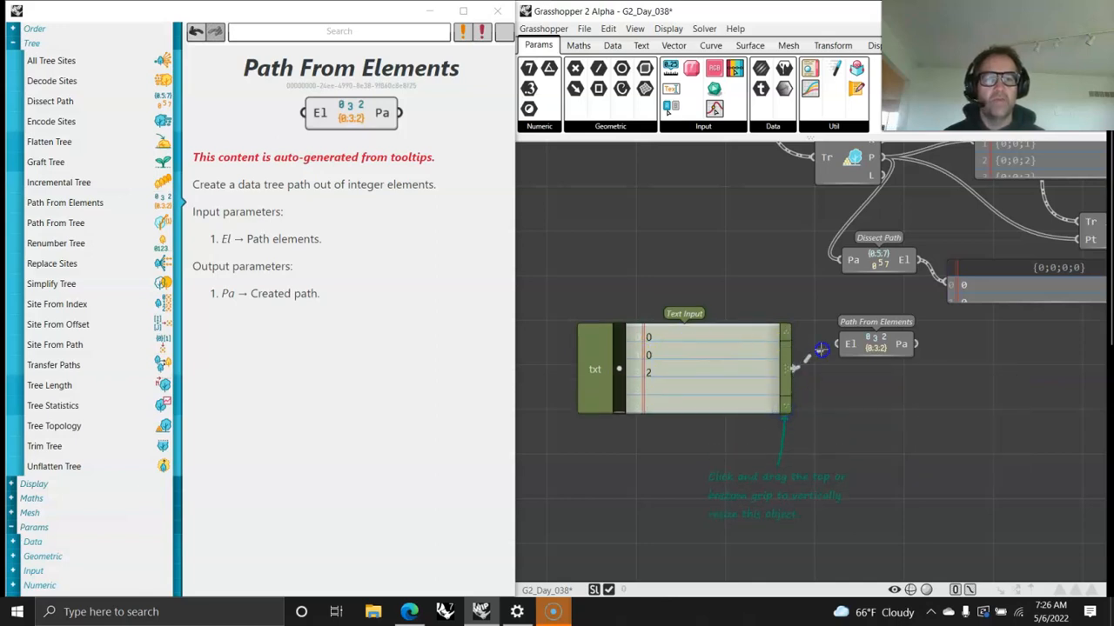
Step: Duplicate the Dissect Path panel, connect Path From Elements' Pa output to the copy, and arrange both panels without overlap
{"action": "mouse_move", "coordinate": [901, 370]}
{"action": "right_mouse_down"}
{"action": "mouse_move", "coordinate": [763, 396]}
{"action": "mouse_move", "coordinate": [711, 421]}
{"action": "right_mouse_up"}
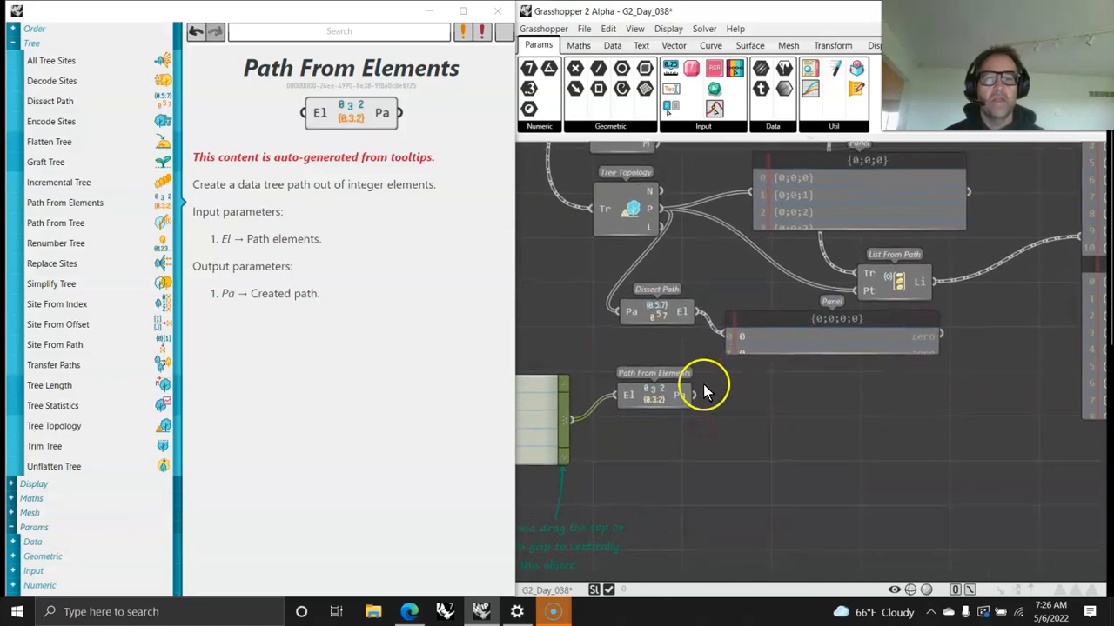
{"action": "left_click_drag", "start_coordinate": [786, 334], "coordinate": [816, 421]}
{"action": "left_click_drag", "start_coordinate": [695, 395], "coordinate": [725, 375]}
{"action": "left_click_drag", "start_coordinate": [788, 390], "coordinate": [827, 365]}
{"action": "left_click_drag", "start_coordinate": [727, 354], "coordinate": [729, 357]}
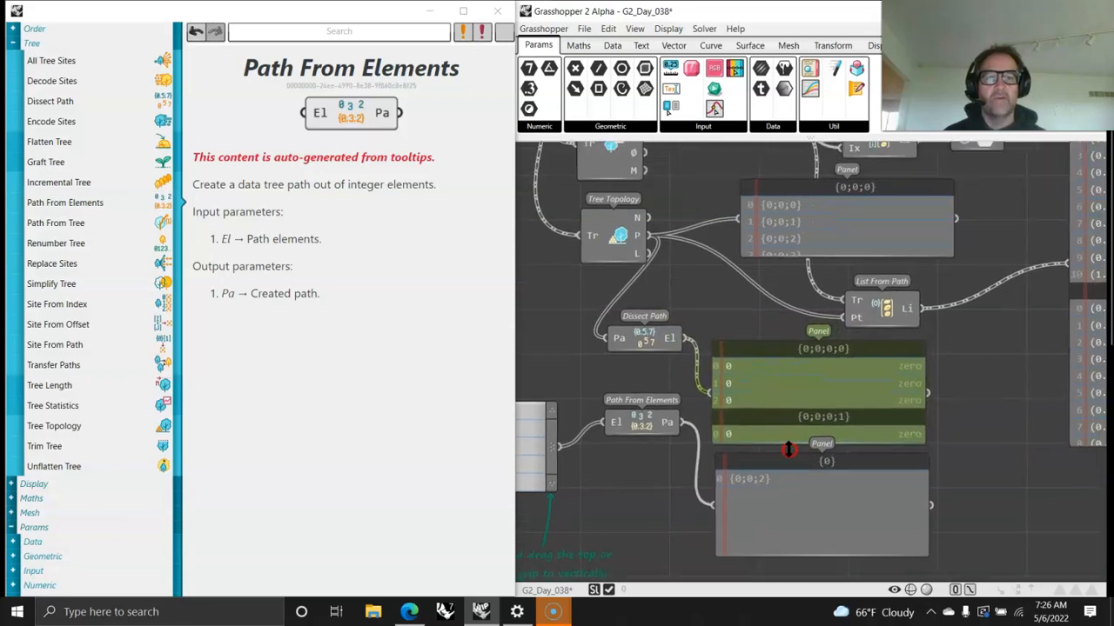
Step: Connect Path From Elements' Pa output to List From Path's Pt input, replacing the Tree Topology wire, and check the point panel
{"action": "left_click_drag", "start_coordinate": [666, 416], "coordinate": [686, 394]}
{"action": "left_click_drag", "start_coordinate": [801, 321], "coordinate": [825, 309]}
{"action": "right_click_drag", "start_coordinate": [981, 348], "coordinate": [804, 453]}
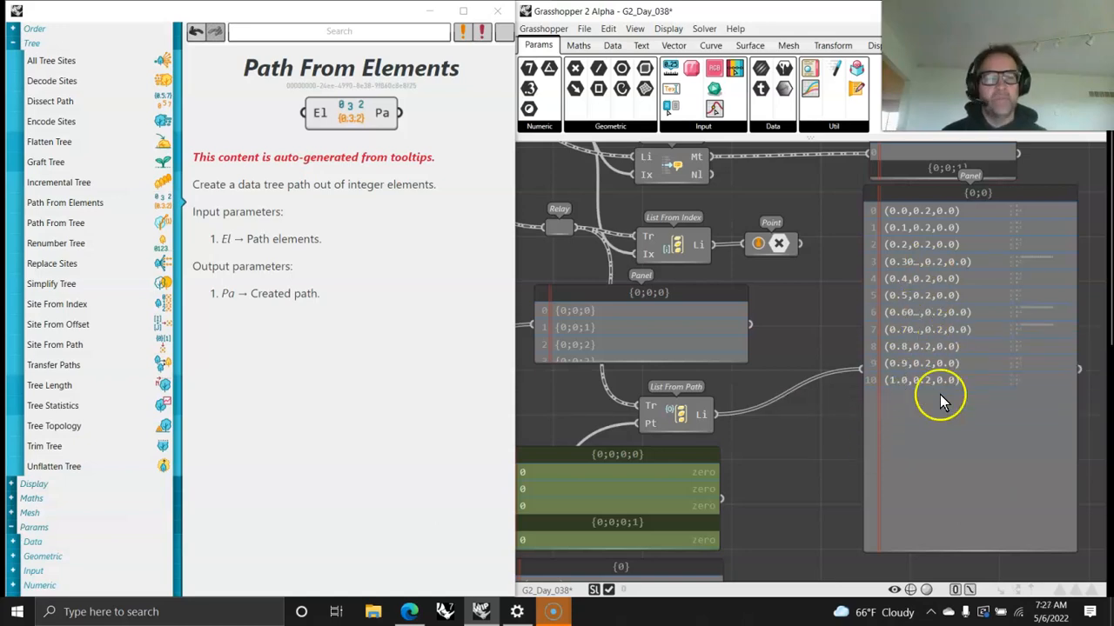
{"action": "right_click_drag", "start_coordinate": [957, 269], "coordinate": [946, 304]}
Step: Move the Text Input up so that it lines up with the Path From Elements component
{"action": "right_click_drag", "start_coordinate": [607, 473], "coordinate": [840, 268]}
{"action": "right_click_drag", "start_coordinate": [551, 434], "coordinate": [750, 376]}
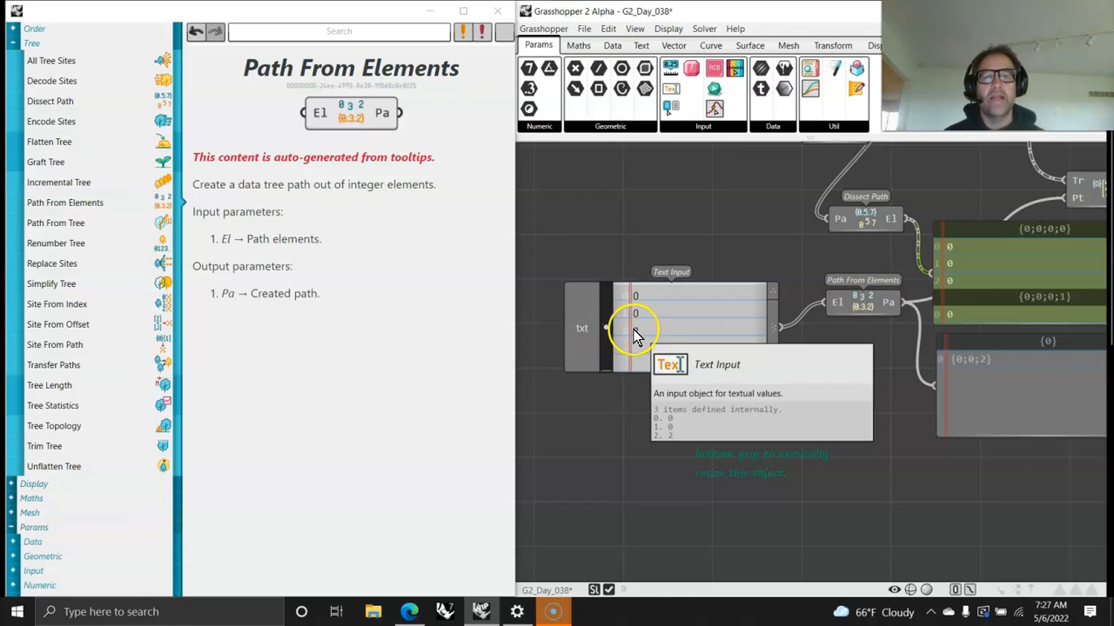
{"action": "left_click_drag", "start_coordinate": [658, 348], "coordinate": [674, 315]}
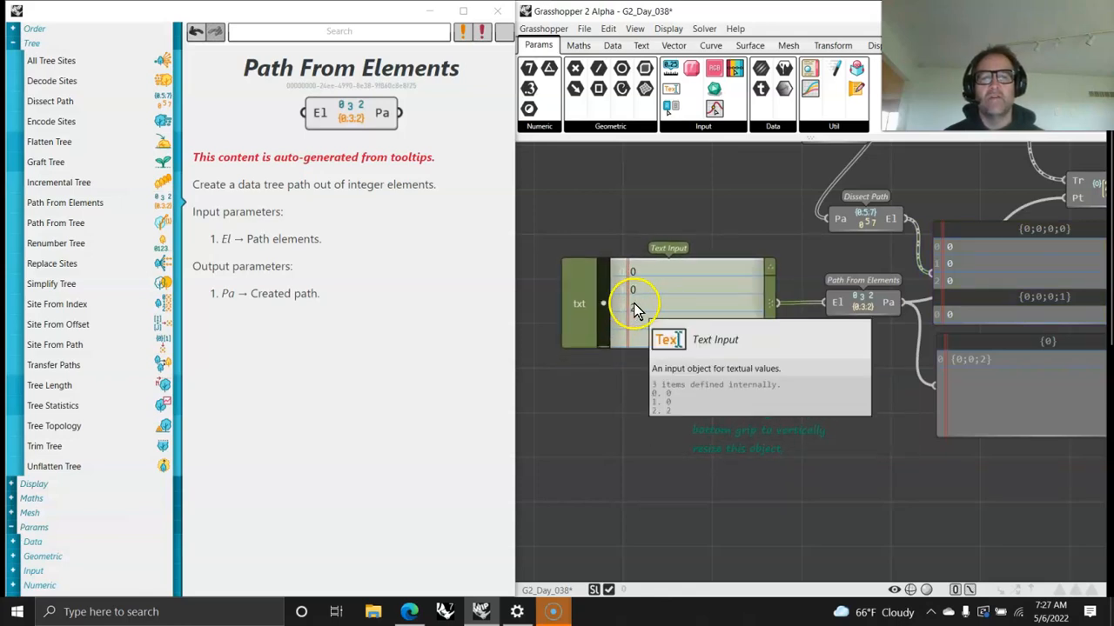
{"action": "scroll", "coordinate": [671, 323], "scroll_direction": "down", "scroll_amount": 4}
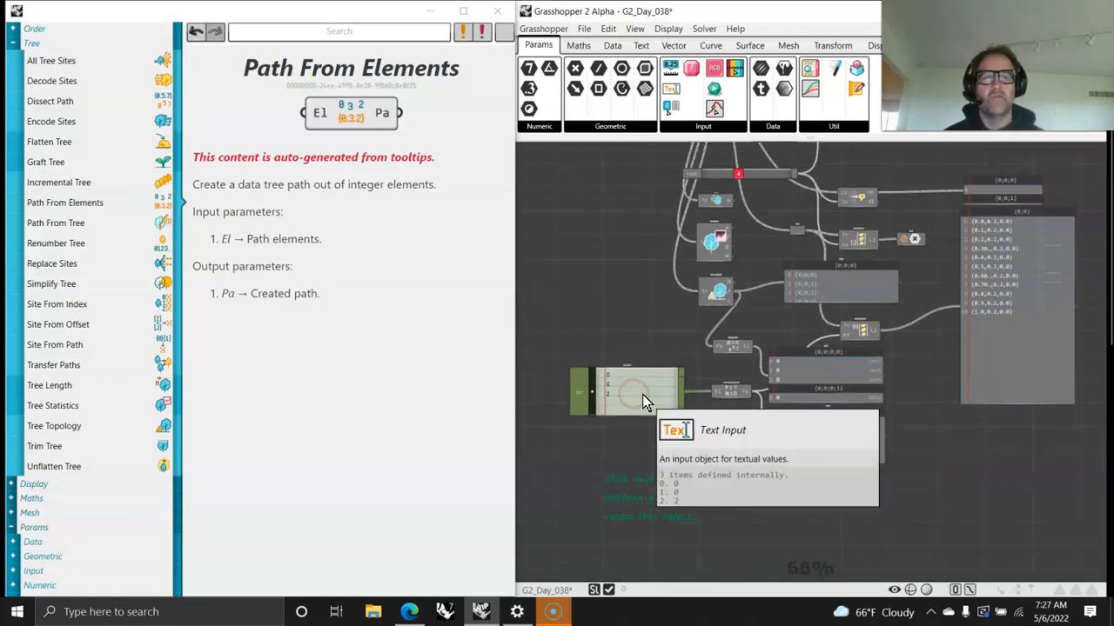
{"action": "scroll", "coordinate": [643, 394], "scroll_direction": "down", "scroll_amount": 1}
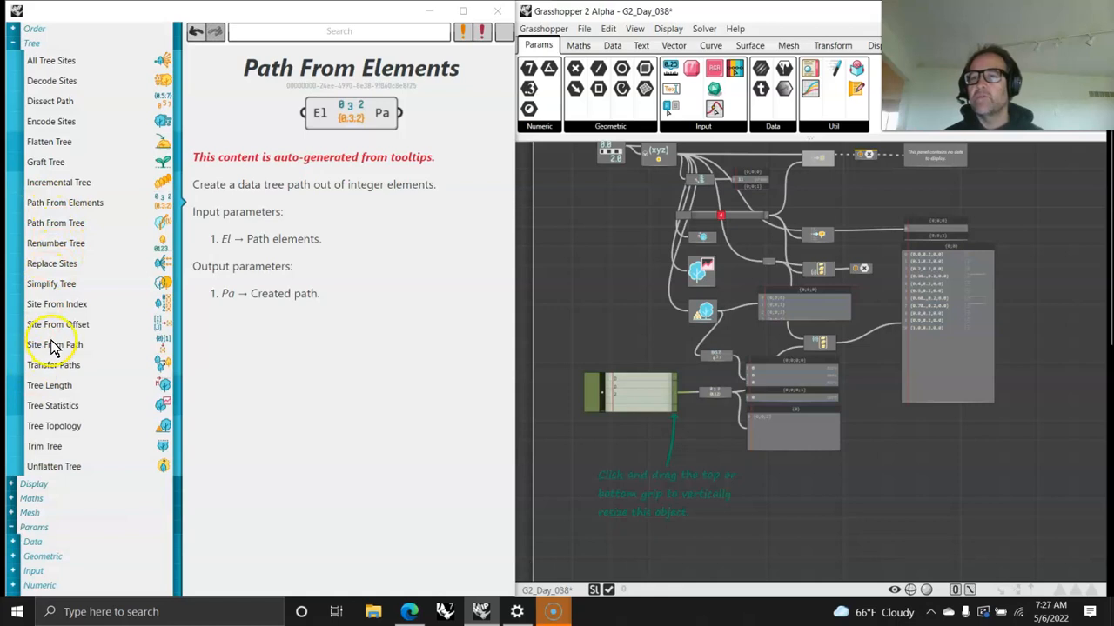
Step: Look up the Path From Tree help, add the component near Point XYZ, and wire Point XYZ's Pt output to its Tr input
{"action": "left_click", "coordinate": [44, 224]}
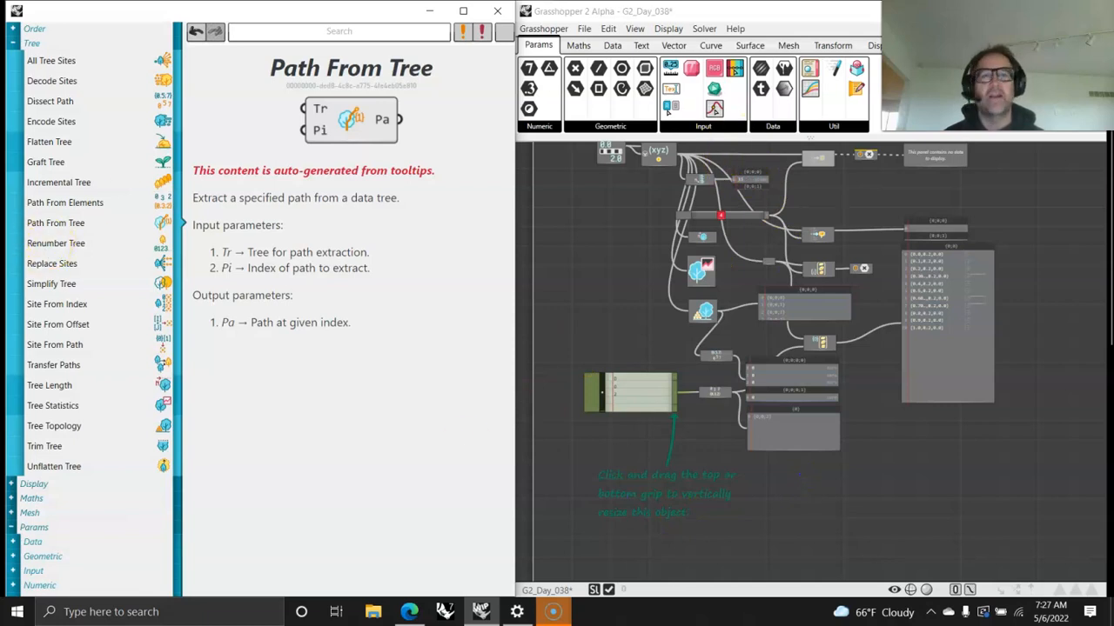
{"action": "left_click", "coordinate": [612, 45]}
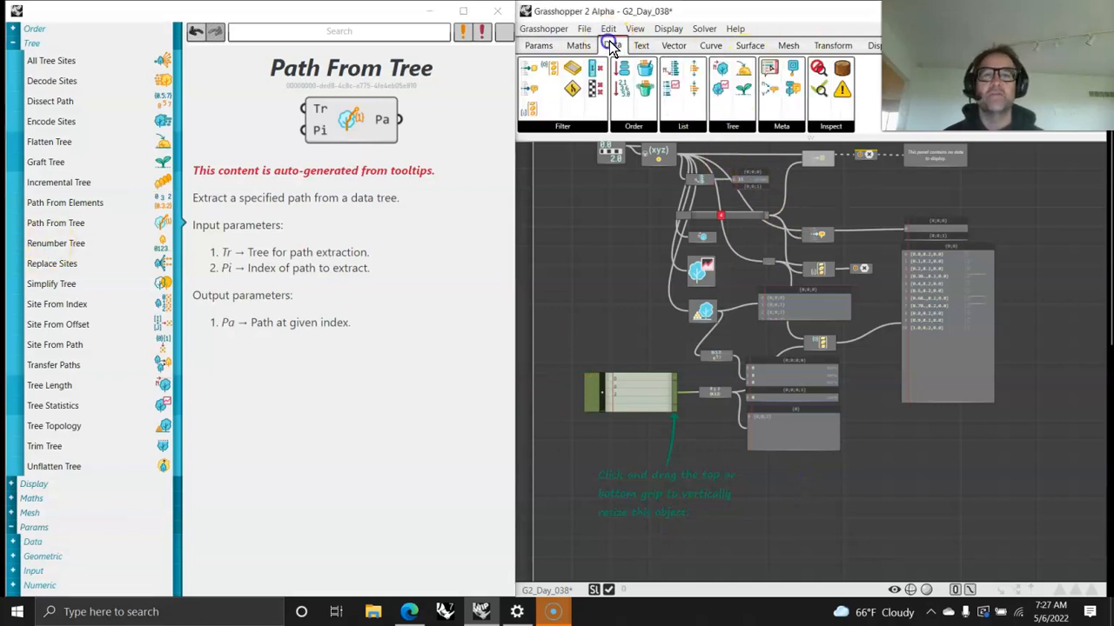
{"action": "left_click", "coordinate": [745, 128]}
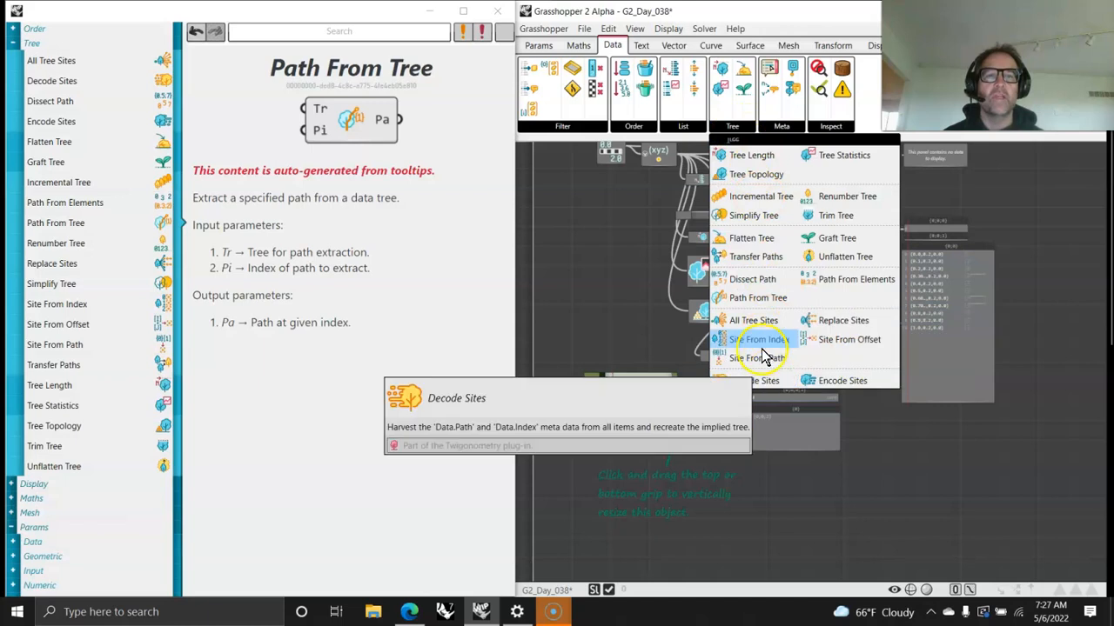
{"action": "left_click_drag", "start_coordinate": [757, 298], "coordinate": [798, 480]}
{"action": "scroll", "coordinate": [799, 480], "scroll_direction": "up", "scroll_amount": 2}
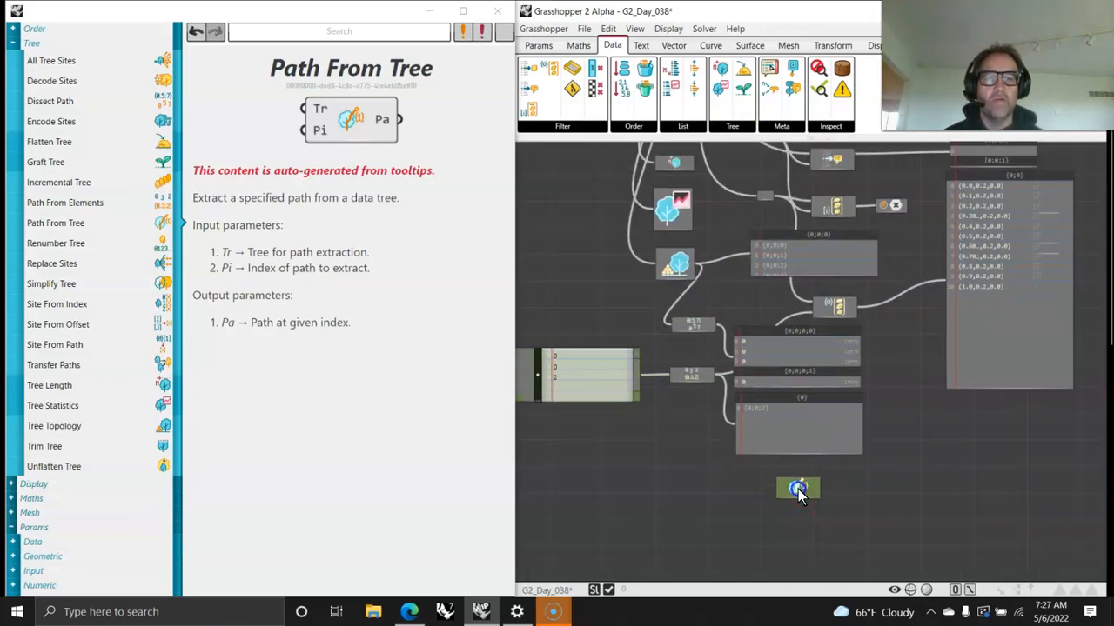
{"action": "left_click_drag", "start_coordinate": [609, 245], "coordinate": [565, 198]}
{"action": "right_click_drag", "start_coordinate": [577, 250], "coordinate": [802, 578]}
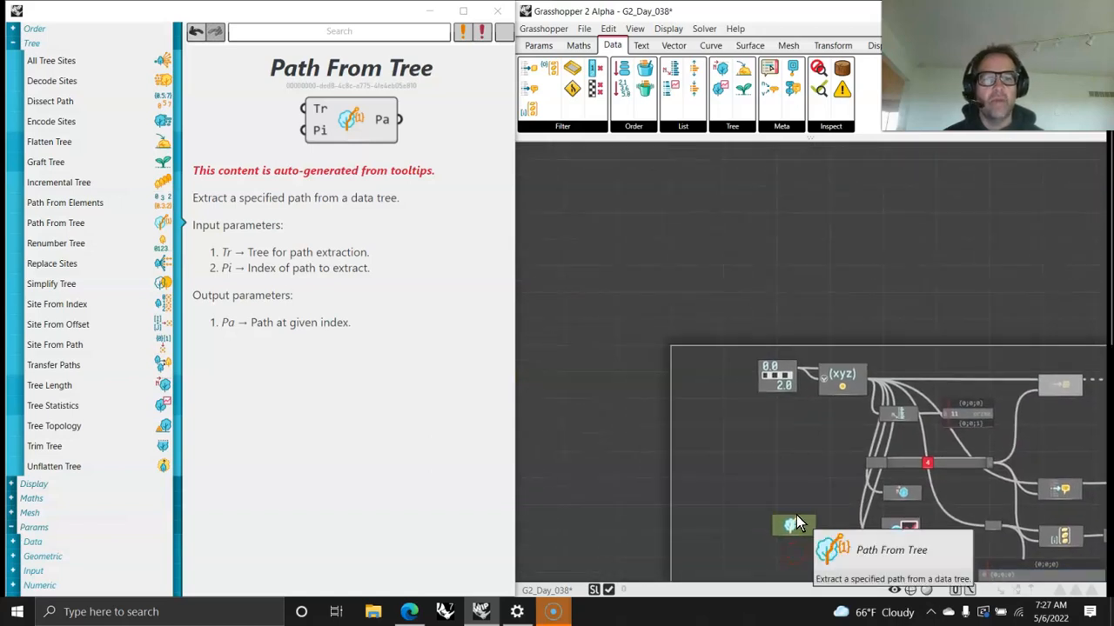
{"action": "left_click_drag", "start_coordinate": [796, 529], "coordinate": [779, 466]}
{"action": "scroll", "coordinate": [779, 470], "scroll_direction": "up", "scroll_amount": 2}
{"action": "left_click_drag", "start_coordinate": [894, 347], "coordinate": [736, 509]}
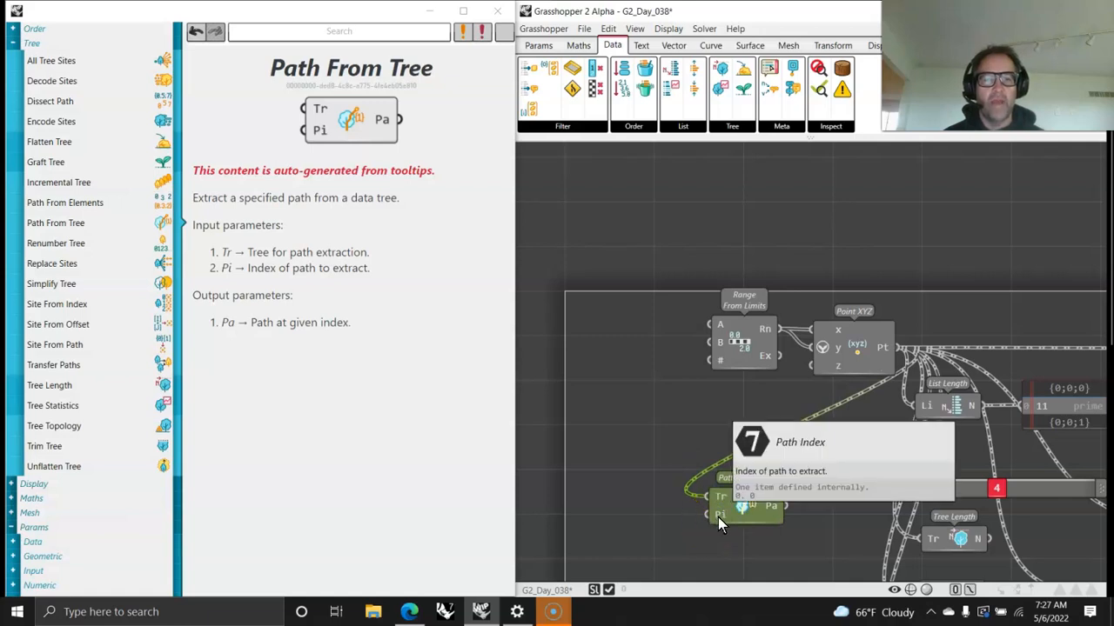
Step: Move the number slider ahead of the other components and connect it to Path From Tree's Pi input, placing that component below the slider
{"action": "right_click_drag", "start_coordinate": [757, 541], "coordinate": [737, 357]}
{"action": "left_click_drag", "start_coordinate": [729, 331], "coordinate": [757, 407]}
{"action": "left_click_drag", "start_coordinate": [1012, 311], "coordinate": [579, 328]}
{"action": "left_click_drag", "start_coordinate": [657, 323], "coordinate": [704, 475]}
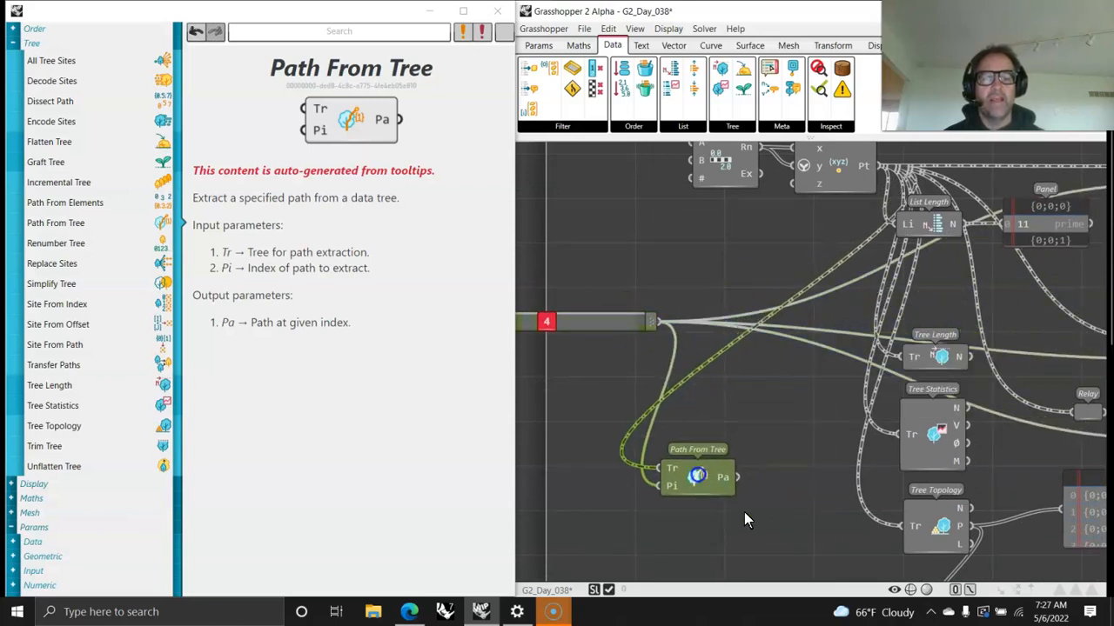
{"action": "right_click_drag", "start_coordinate": [764, 528], "coordinate": [677, 396]}
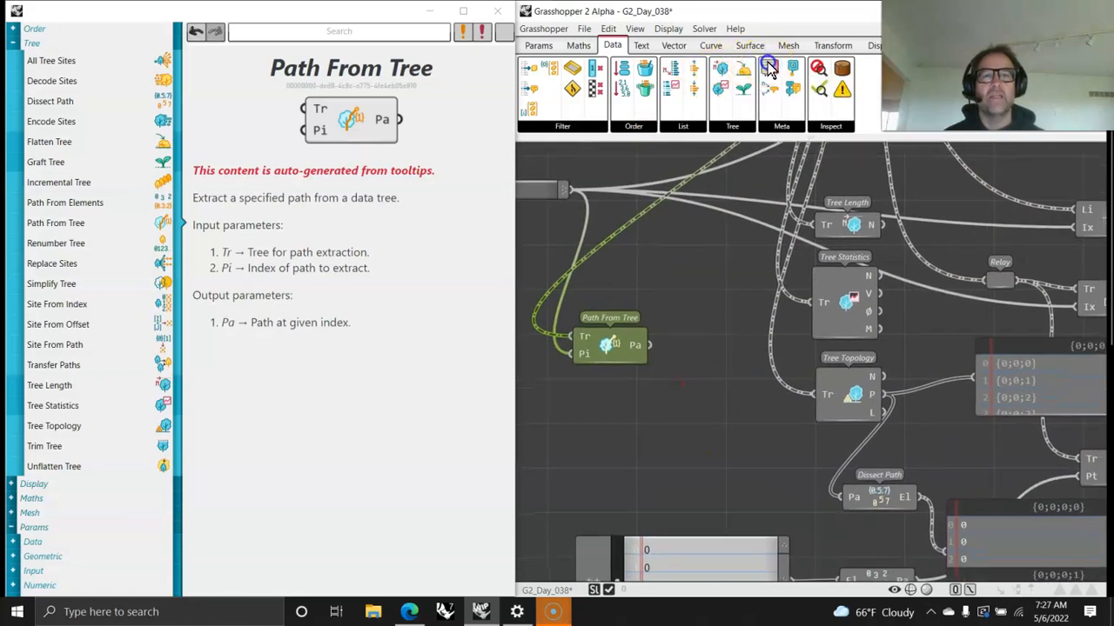
{"action": "left_click", "coordinate": [817, 308]}
{"action": "left_click_drag", "start_coordinate": [770, 77], "coordinate": [733, 443]}
{"action": "key", "text": "Delete"}
{"action": "left_click", "coordinate": [701, 440]}
{"action": "key", "text": "Delete"}
{"action": "right_click_drag", "start_coordinate": [727, 252], "coordinate": [722, 341]}
{"action": "key", "text": "ctrl+z"}
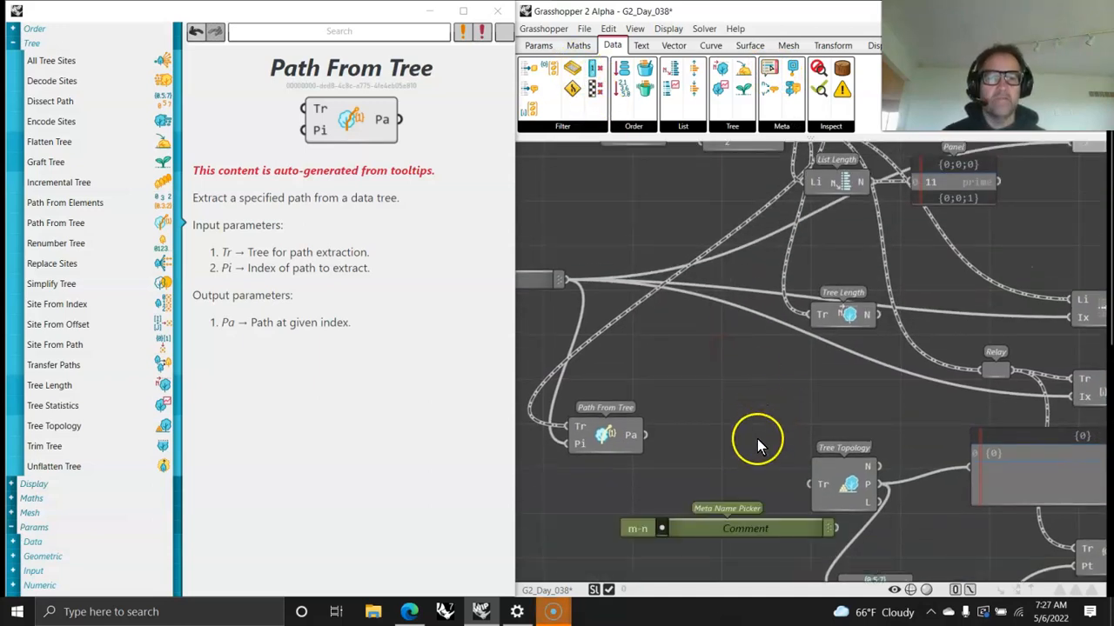
{"action": "key", "text": "ctrl+z"}
{"action": "left_click", "coordinate": [729, 529]}
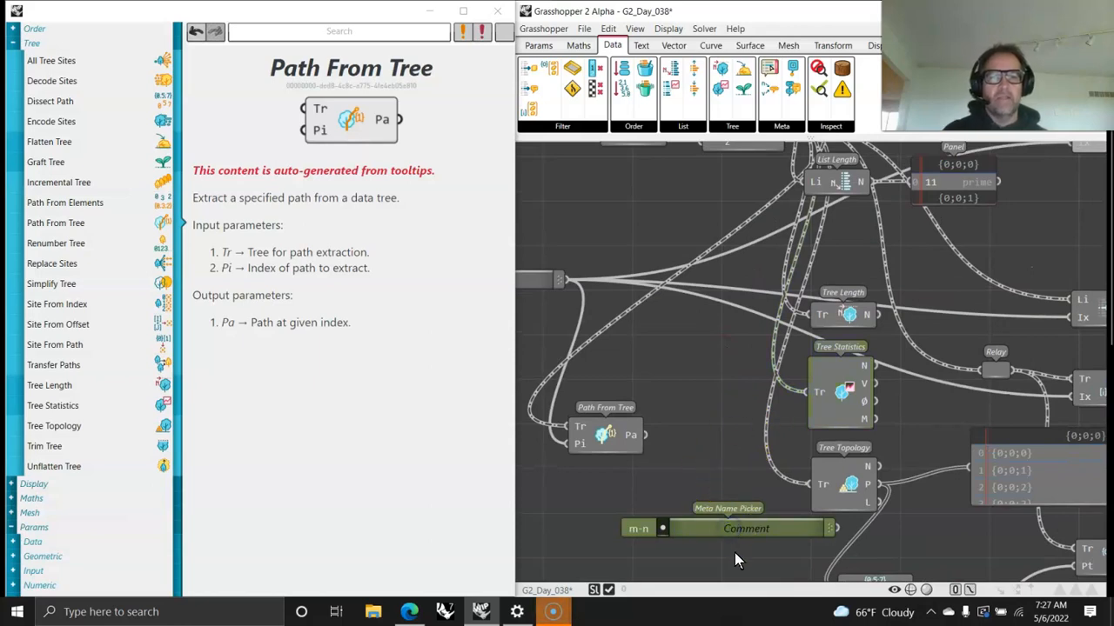
{"action": "key", "text": "Delete"}
Step: Add a Panel, connect Path From Tree's Pa output to it, and position the panel beside the component
{"action": "left_click", "coordinate": [539, 45]}
{"action": "left_click_drag", "start_coordinate": [807, 73], "coordinate": [648, 544]}
{"action": "left_click_drag", "start_coordinate": [648, 435], "coordinate": [588, 549]}
{"action": "right_click_drag", "start_coordinate": [689, 559], "coordinate": [722, 419]}
{"action": "left_click_drag", "start_coordinate": [754, 472], "coordinate": [802, 310]}
{"action": "left_click_drag", "start_coordinate": [649, 300], "coordinate": [599, 305]}
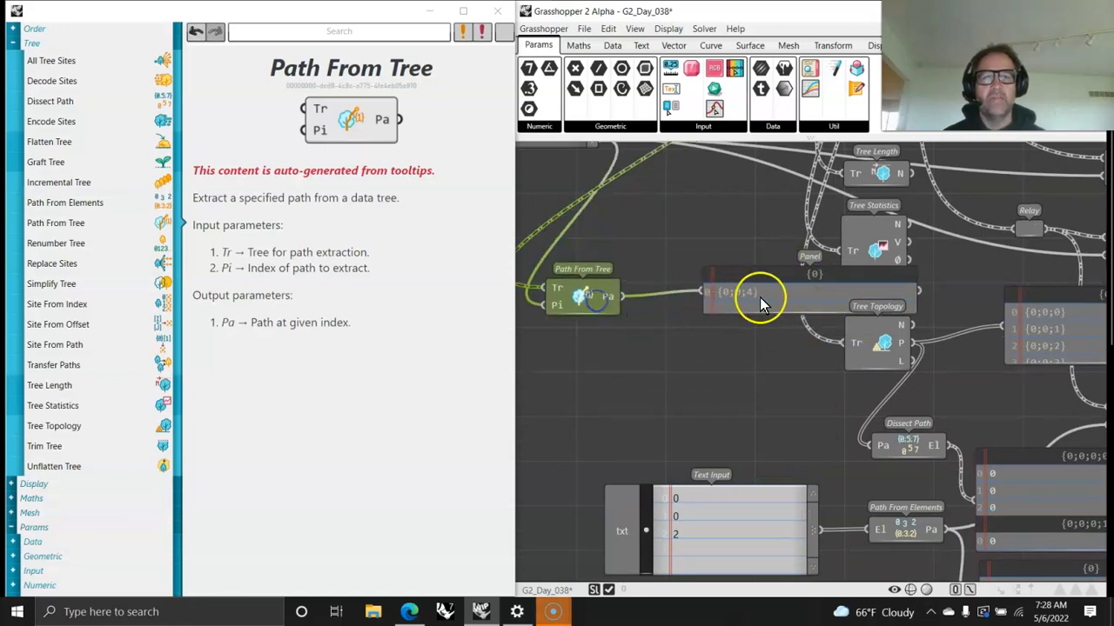
{"action": "left_click_drag", "start_coordinate": [757, 294], "coordinate": [704, 308]}
{"action": "mouse_move", "coordinate": [805, 374]}
{"action": "right_mouse_down"}
{"action": "mouse_move", "coordinate": [754, 357]}
{"action": "mouse_move", "coordinate": [919, 346]}
{"action": "mouse_move", "coordinate": [877, 307]}
{"action": "right_mouse_up"}
Step: Connect Path From Tree's Pa output to Dissect Path's Pa input, replacing the Tree Topology wire
{"action": "scroll", "coordinate": [848, 377], "scroll_direction": "down", "scroll_amount": 3}
{"action": "right_click_drag", "start_coordinate": [936, 432], "coordinate": [820, 391]}
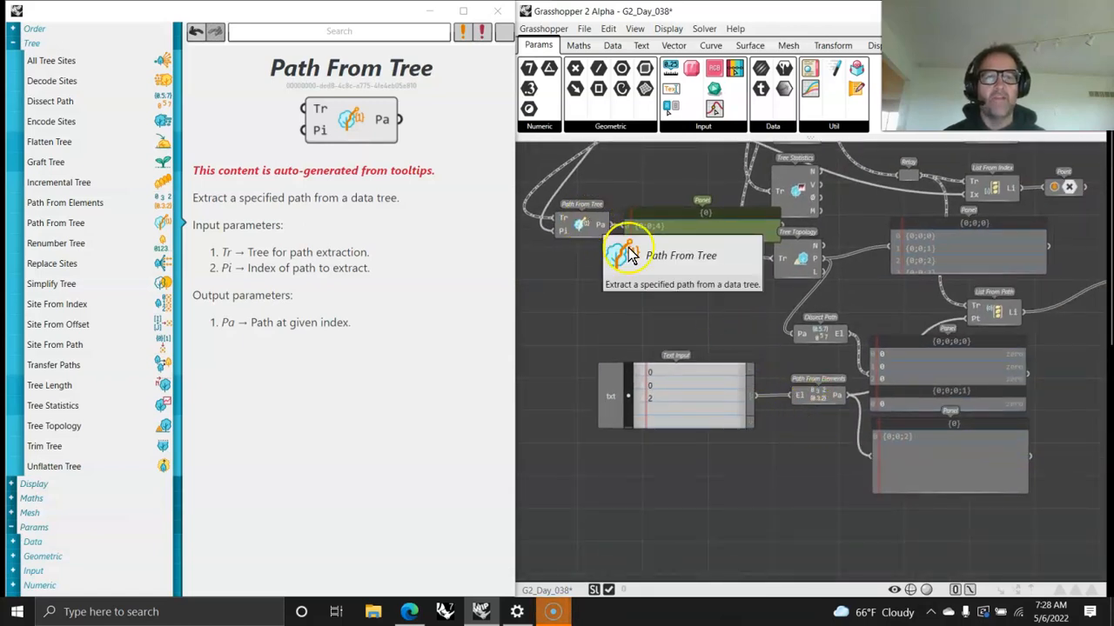
{"action": "left_click_drag", "start_coordinate": [616, 226], "coordinate": [711, 324]}
{"action": "left_click_drag", "start_coordinate": [795, 333], "coordinate": [795, 333]}
Step: Duplicate the number slider twice, stacking the copies beneath the original
{"action": "right_click_drag", "start_coordinate": [762, 290], "coordinate": [828, 516]}
{"action": "left_click_drag", "start_coordinate": [611, 326], "coordinate": [605, 284]}
{"action": "key", "text": "ctrl+c"}
{"action": "key", "text": "ctrl+v"}
{"action": "key", "text": "ctrl+v"}
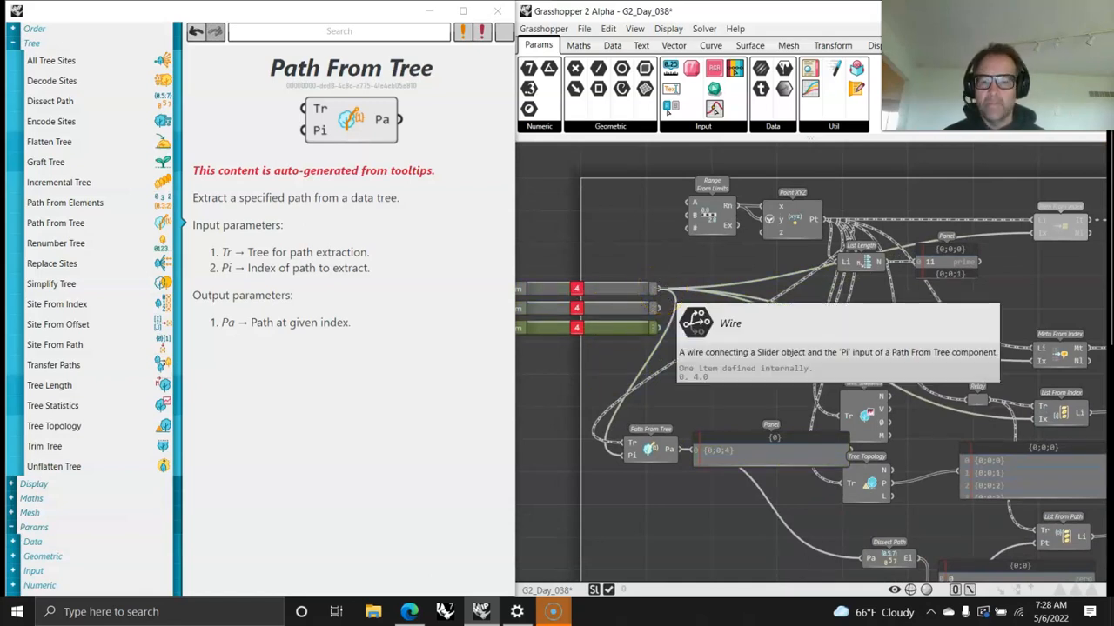
{"action": "left_click", "coordinate": [692, 322]}
Step: Connect the second slider to Path From Tree's Pi input and the third slider to List From Index's Ix input
{"action": "left_click_drag", "start_coordinate": [657, 307], "coordinate": [620, 460]}
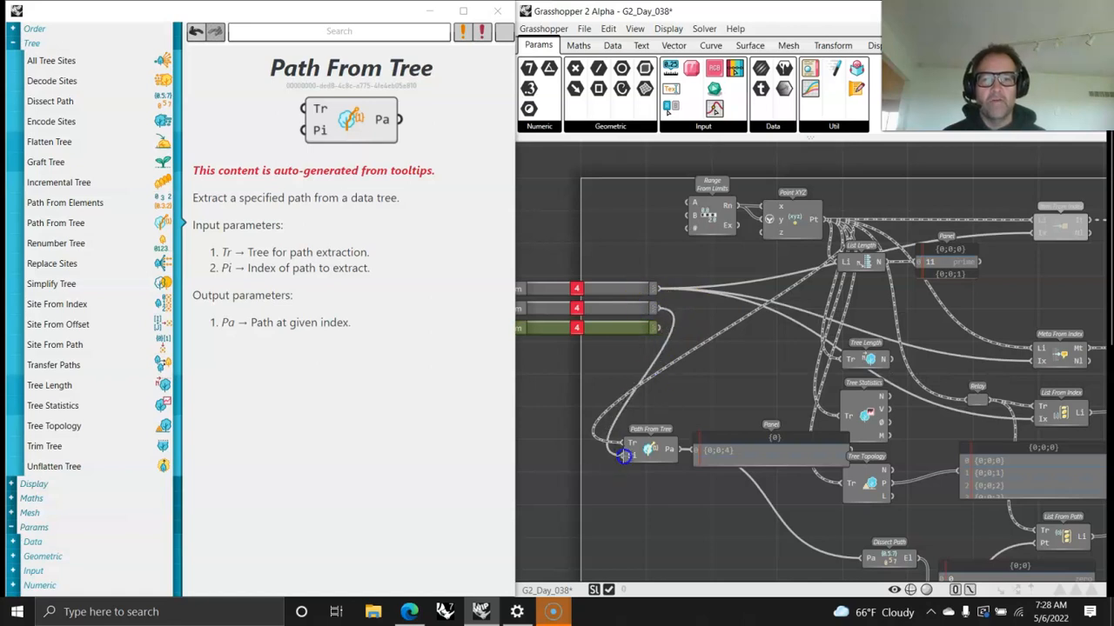
{"action": "left_click", "coordinate": [662, 287]}
{"action": "left_click_drag", "start_coordinate": [948, 399], "coordinate": [1041, 420]}
Step: Try moving the Path From Elements panel up beside the sliders, and return it below the Path From Elements component
{"action": "right_click_drag", "start_coordinate": [797, 403], "coordinate": [707, 258]}
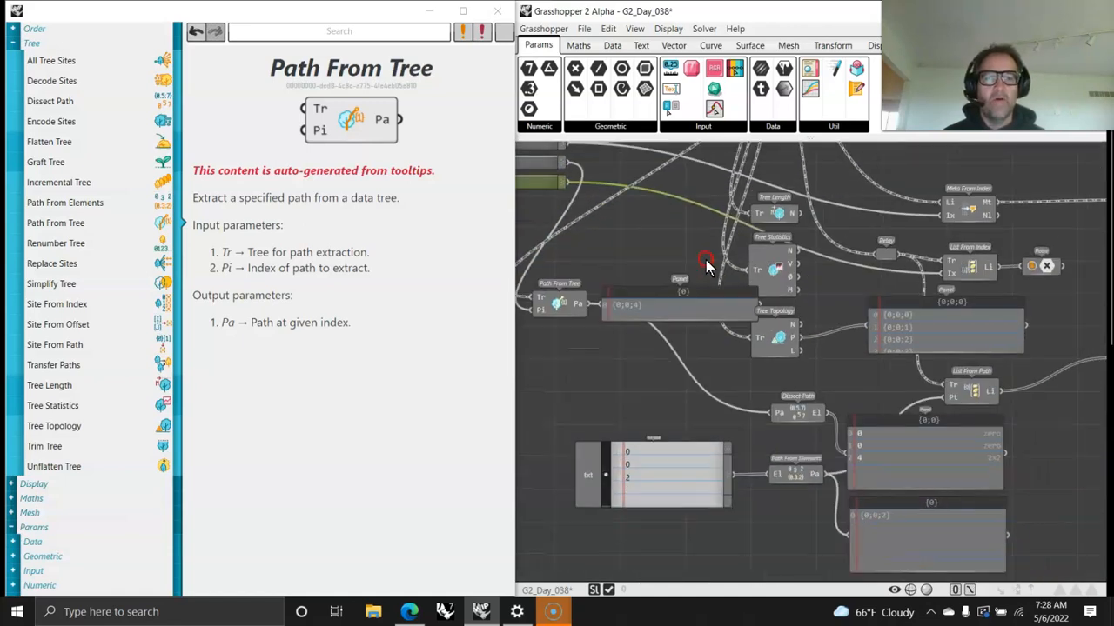
{"action": "left_click_drag", "start_coordinate": [882, 544], "coordinate": [738, 486]}
{"action": "left_click_drag", "start_coordinate": [614, 404], "coordinate": [631, 226]}
{"action": "right_click_drag", "start_coordinate": [631, 227], "coordinate": [721, 471]}
{"action": "mouse_move", "coordinate": [737, 460]}
{"action": "left_mouse_down"}
{"action": "mouse_move", "coordinate": [758, 405]}
{"action": "mouse_move", "coordinate": [773, 416]}
{"action": "left_mouse_up"}
{"action": "left_click", "coordinate": [574, 393]}
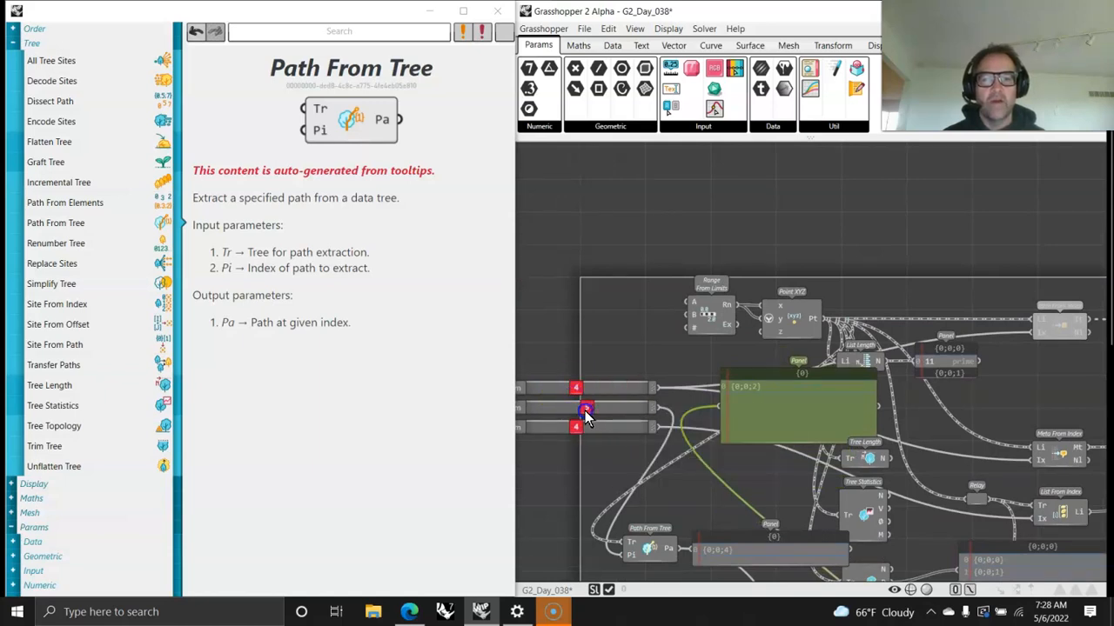
{"action": "left_click_drag", "start_coordinate": [738, 424], "coordinate": [754, 543]}
{"action": "right_click_drag", "start_coordinate": [754, 543], "coordinate": [672, 270]}
{"action": "left_click_drag", "start_coordinate": [718, 258], "coordinate": [857, 512]}
Step: Move Path From Tree and its own panel up close beneath the three sliders
{"action": "right_click_drag", "start_coordinate": [679, 364], "coordinate": [806, 518]}
{"action": "left_click_drag", "start_coordinate": [702, 442], "coordinate": [675, 387]}
{"action": "left_click_drag", "start_coordinate": [759, 457], "coordinate": [728, 363]}
Step: Set the three sliders to 6, 6 and 4, and line up the panel with Path From Tree
{"action": "left_click_drag", "start_coordinate": [628, 298], "coordinate": [657, 310]}
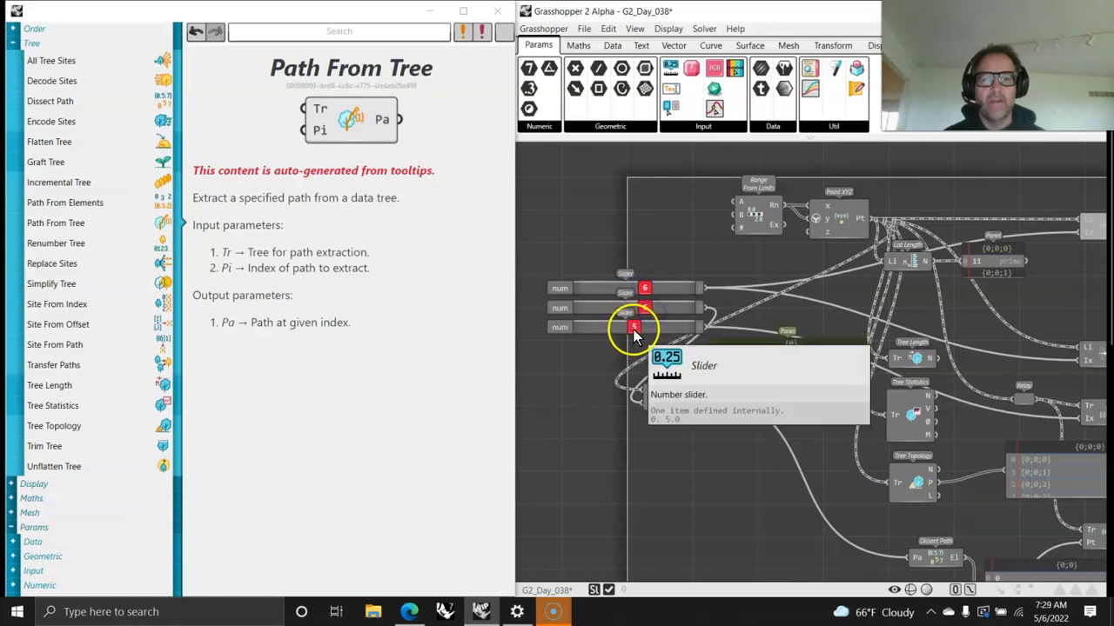
{"action": "left_click_drag", "start_coordinate": [634, 328], "coordinate": [646, 334]}
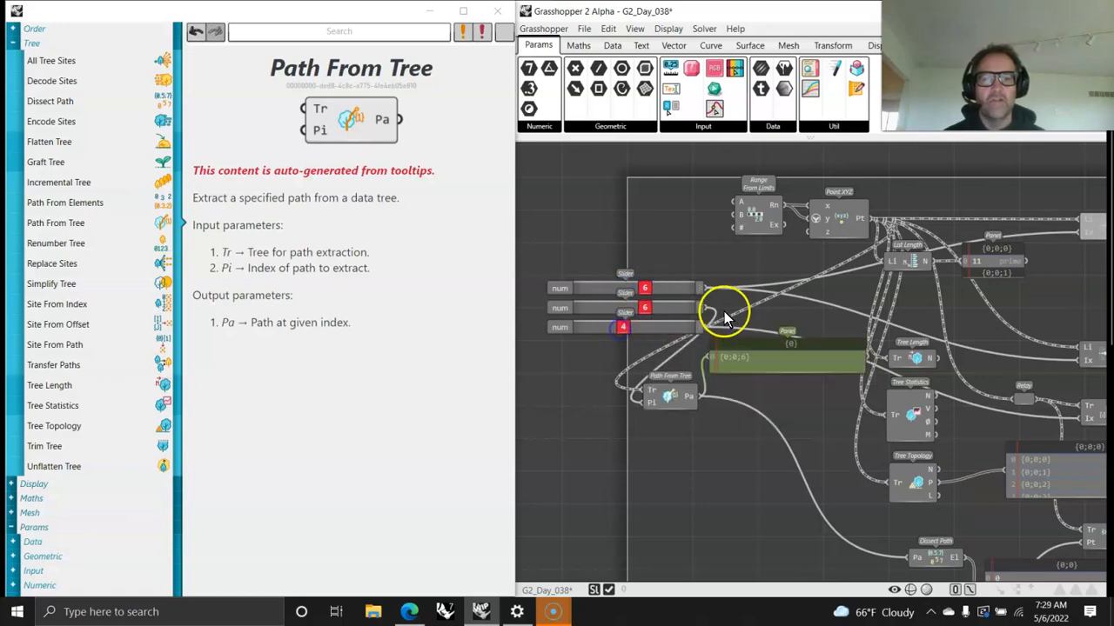
{"action": "left_click_drag", "start_coordinate": [739, 368], "coordinate": [748, 404]}
{"action": "mouse_move", "coordinate": [673, 328]}
{"action": "left_mouse_down"}
{"action": "mouse_move", "coordinate": [631, 335]}
{"action": "mouse_move", "coordinate": [679, 328]}
{"action": "left_mouse_up"}
Step: Connect the Point parameter after List From Index to the point panel, replacing the List From Path wire
{"action": "right_click_drag", "start_coordinate": [951, 379], "coordinate": [775, 362]}
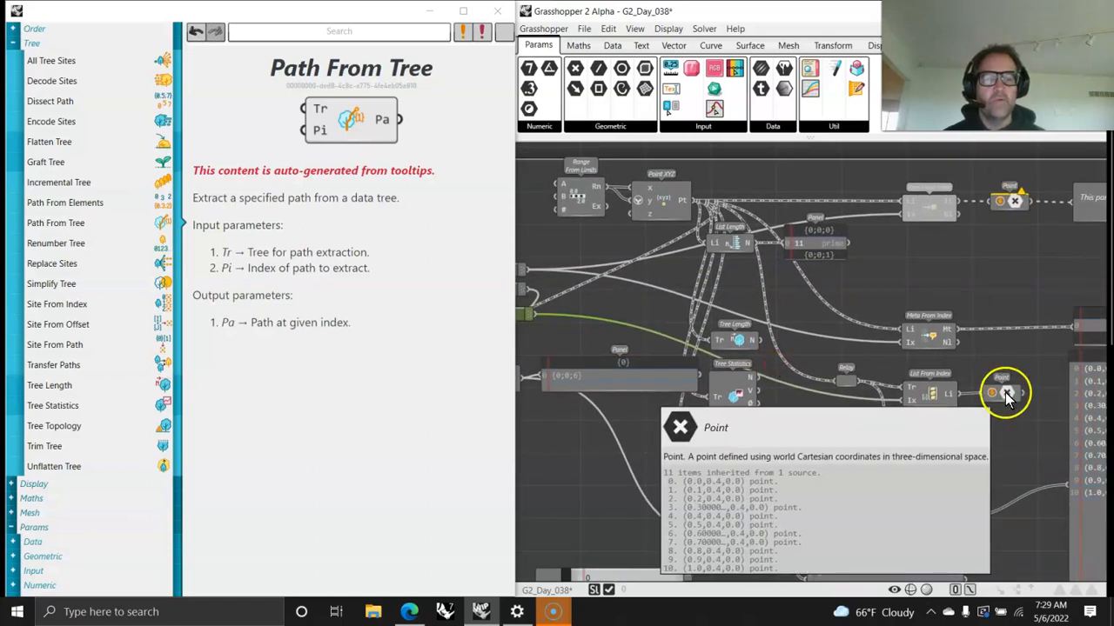
{"action": "right_click_drag", "start_coordinate": [1030, 422], "coordinate": [966, 394]}
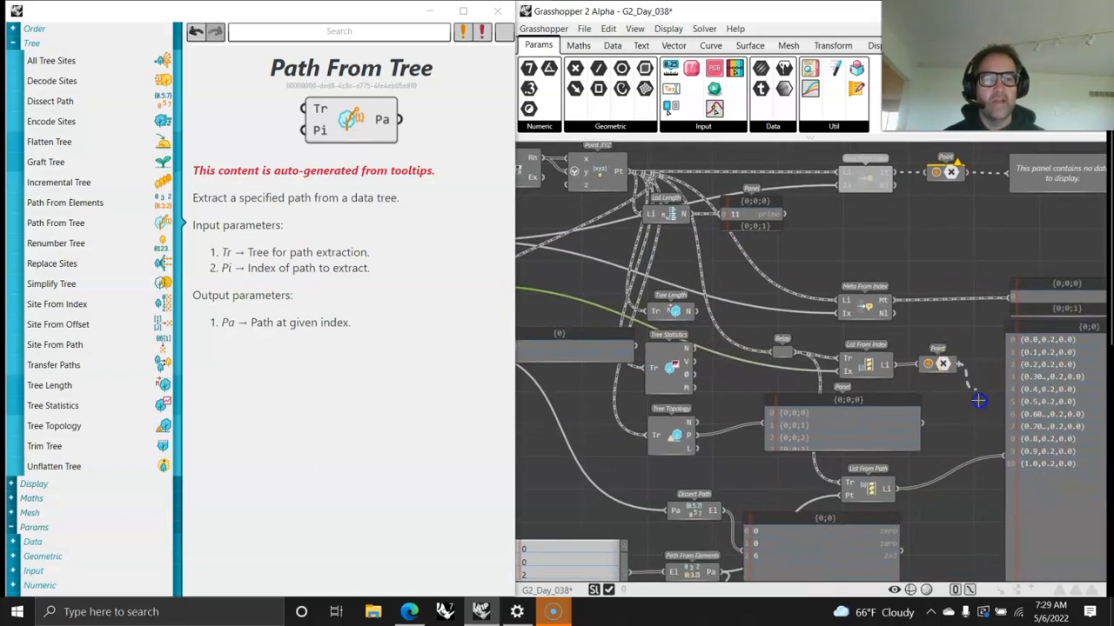
{"action": "left_click_drag", "start_coordinate": [1005, 453], "coordinate": [1005, 454]}
Step: Set the Path From Tree slider to 7 and follow the path through its panel and the Dissect Path panel
{"action": "right_click_drag", "start_coordinate": [832, 401], "coordinate": [1007, 425]}
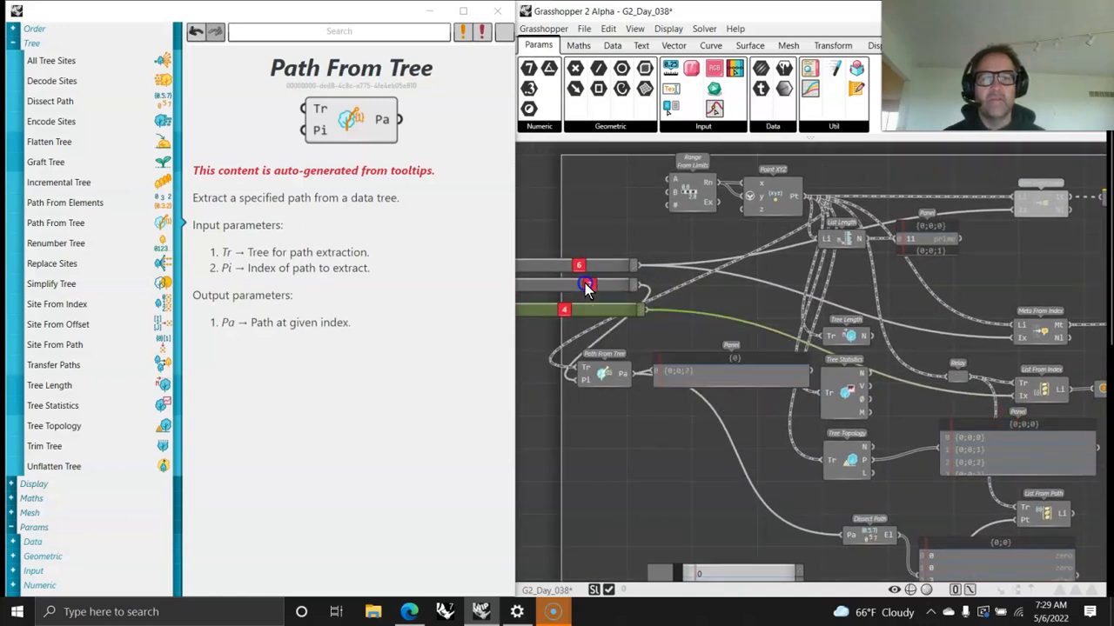
{"action": "right_click_drag", "start_coordinate": [816, 359], "coordinate": [584, 335]}
{"action": "left_click", "coordinate": [798, 413]}
{"action": "right_click_drag", "start_coordinate": [766, 321], "coordinate": [971, 400]}
{"action": "right_click_drag", "start_coordinate": [889, 403], "coordinate": [842, 274]}
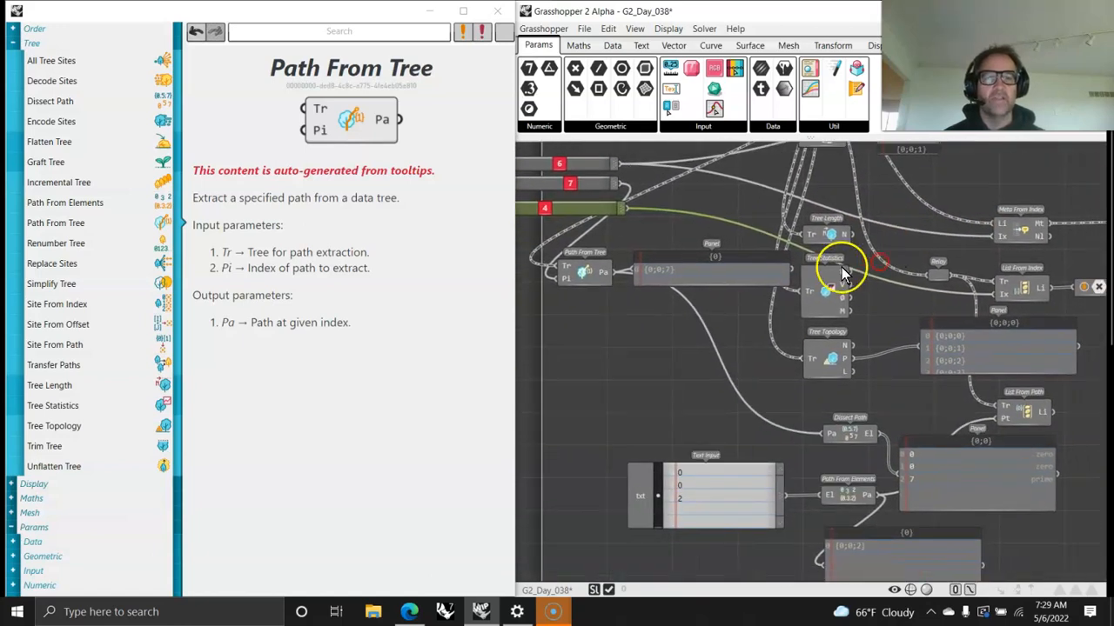
Step: Move the Path From Tree component and its panel down below the Text Input and Path From Elements, and line them up
{"action": "scroll", "coordinate": [730, 287], "scroll_direction": "down", "scroll_amount": 2}
{"action": "left_click", "coordinate": [816, 230]}
{"action": "left_click_drag", "start_coordinate": [816, 230], "coordinate": [963, 506]}
{"action": "right_click_drag", "start_coordinate": [737, 284], "coordinate": [733, 354]}
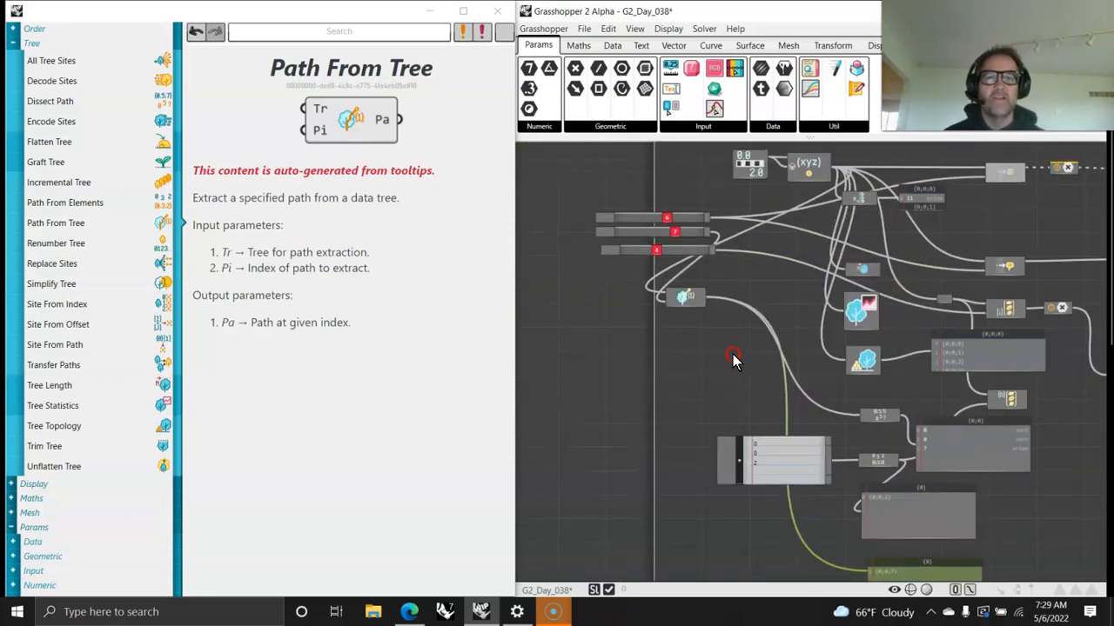
{"action": "left_click_drag", "start_coordinate": [686, 296], "coordinate": [773, 585]}
{"action": "right_click_drag", "start_coordinate": [803, 566], "coordinate": [790, 423]}
{"action": "left_click_drag", "start_coordinate": [868, 483], "coordinate": [759, 450]}
{"action": "right_click_drag", "start_coordinate": [927, 317], "coordinate": [907, 459]}
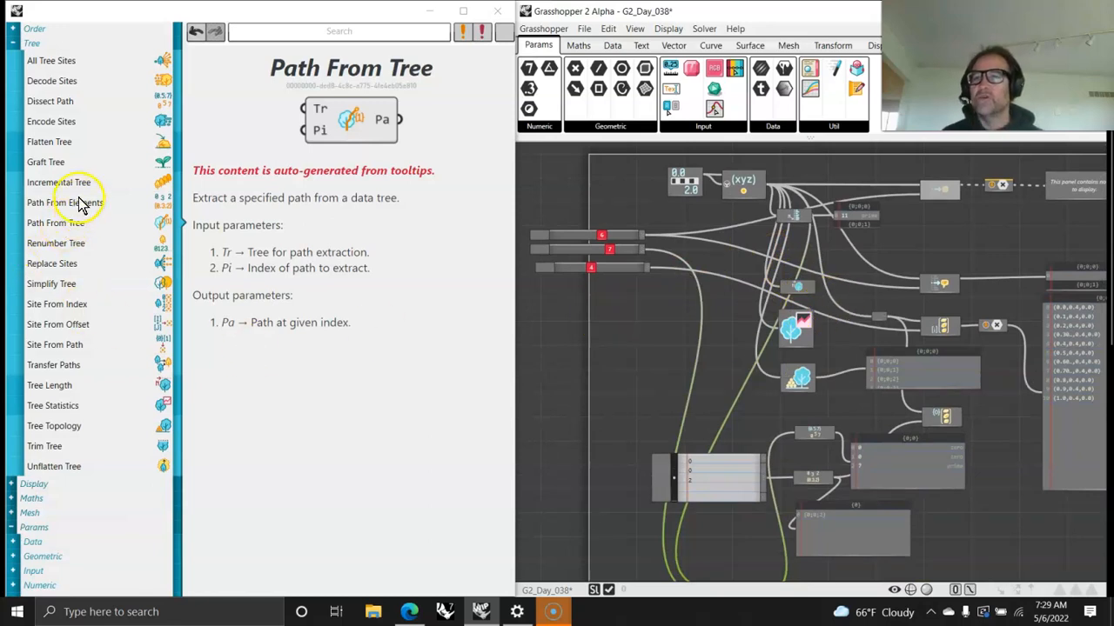
{"action": "right_click_drag", "start_coordinate": [767, 478], "coordinate": [768, 300]}
{"action": "scroll", "coordinate": [767, 383], "scroll_direction": "up", "scroll_amount": 3}
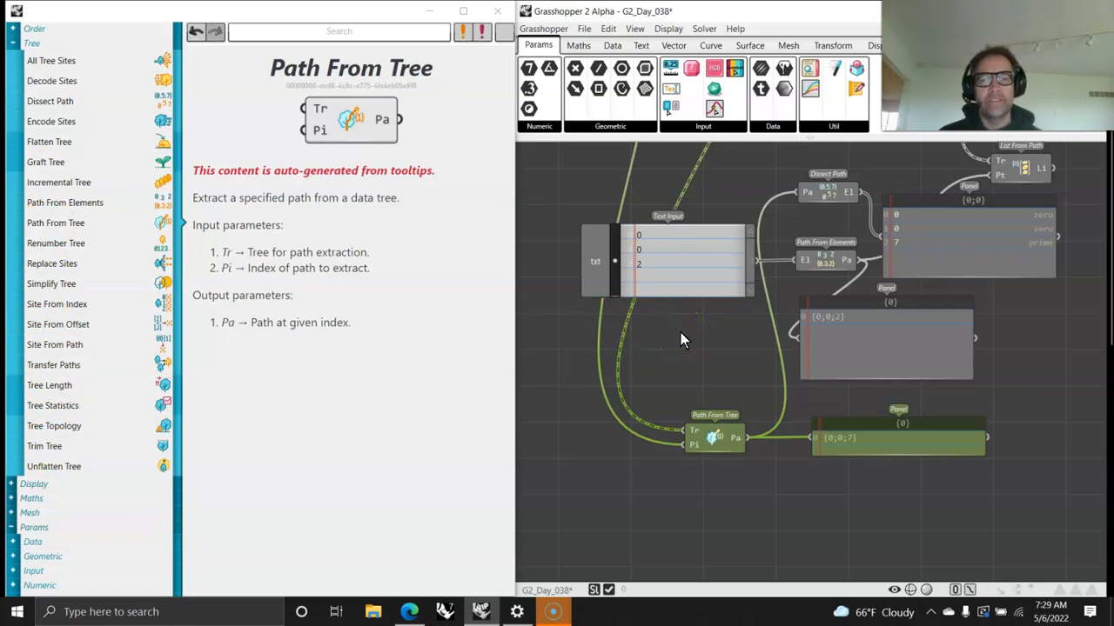
{"action": "right_click_drag", "start_coordinate": [674, 336], "coordinate": [681, 406]}
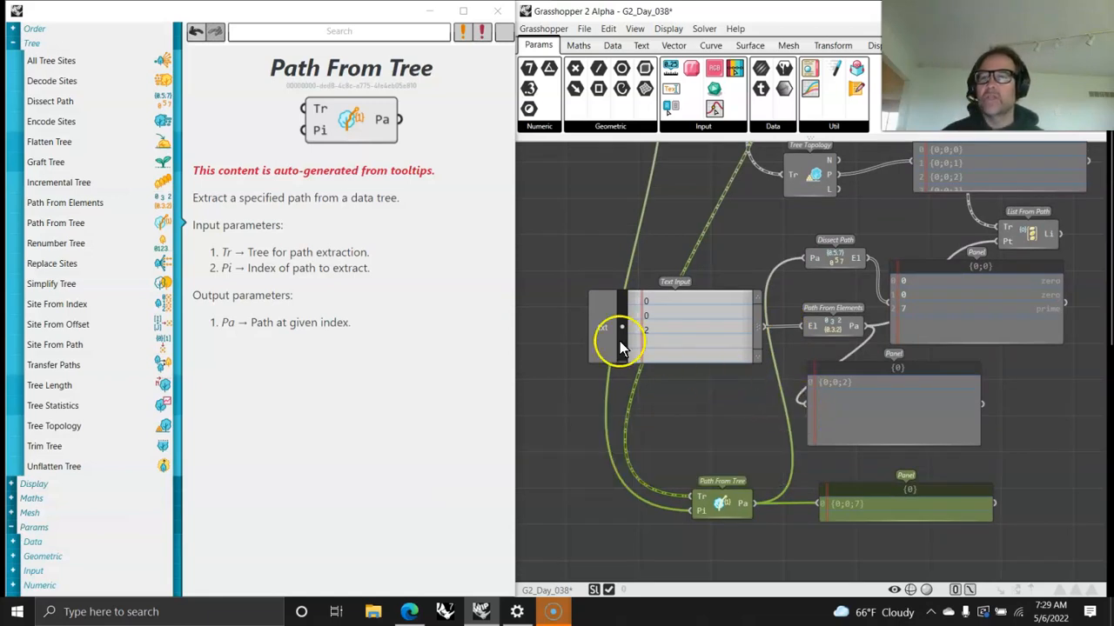
Step: Look up the All Tree Sites help and add the component below Path From Tree
{"action": "left_click", "coordinate": [50, 62]}
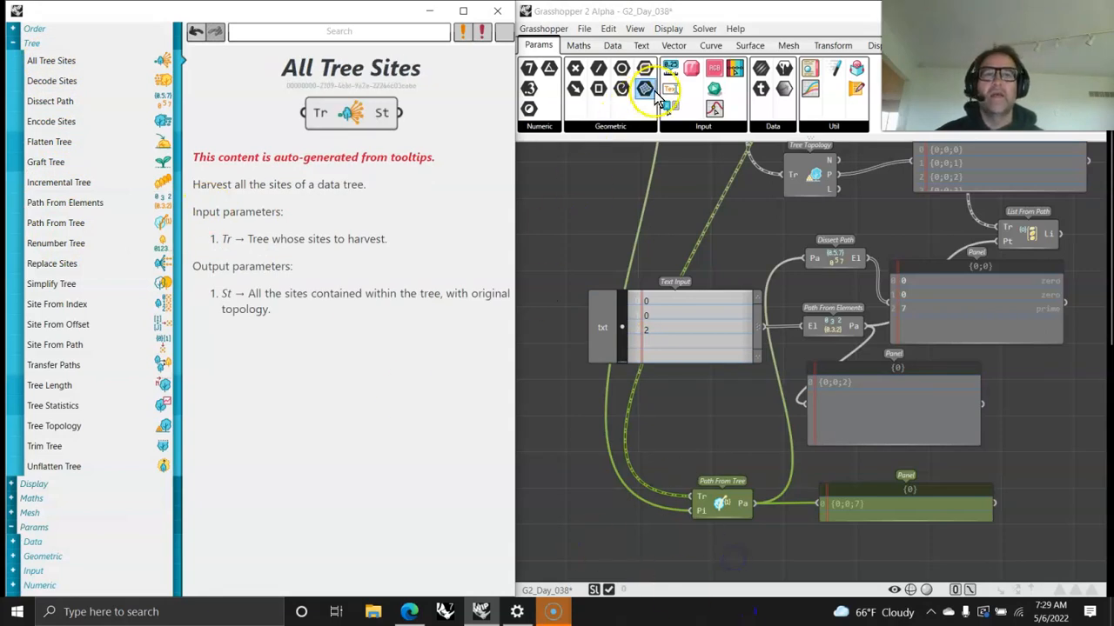
{"action": "left_click", "coordinate": [577, 45]}
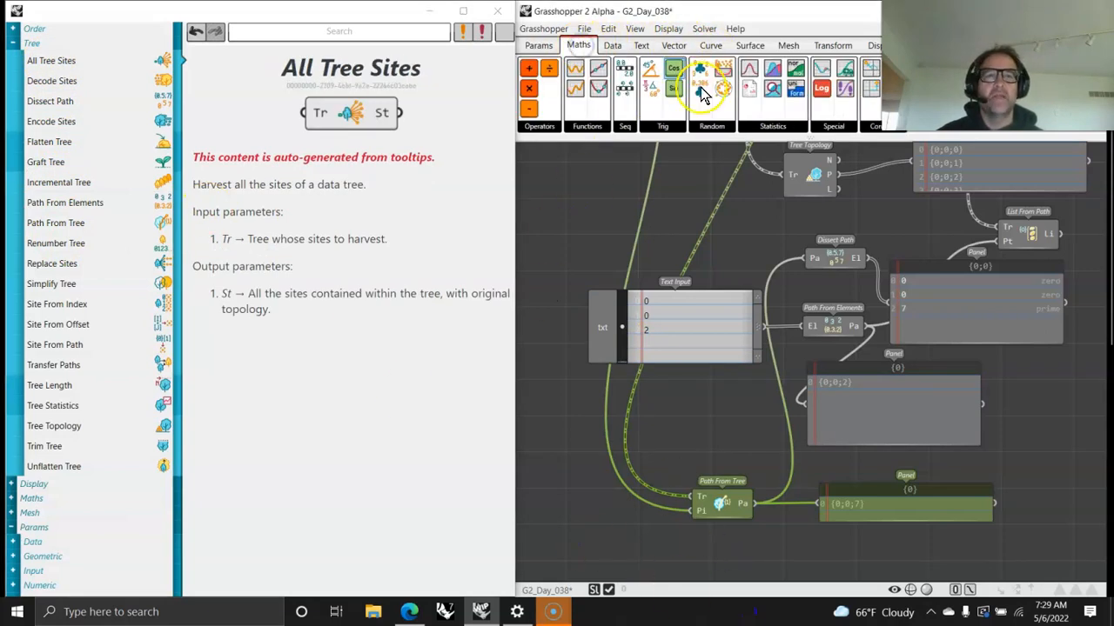
{"action": "left_click", "coordinate": [612, 45]}
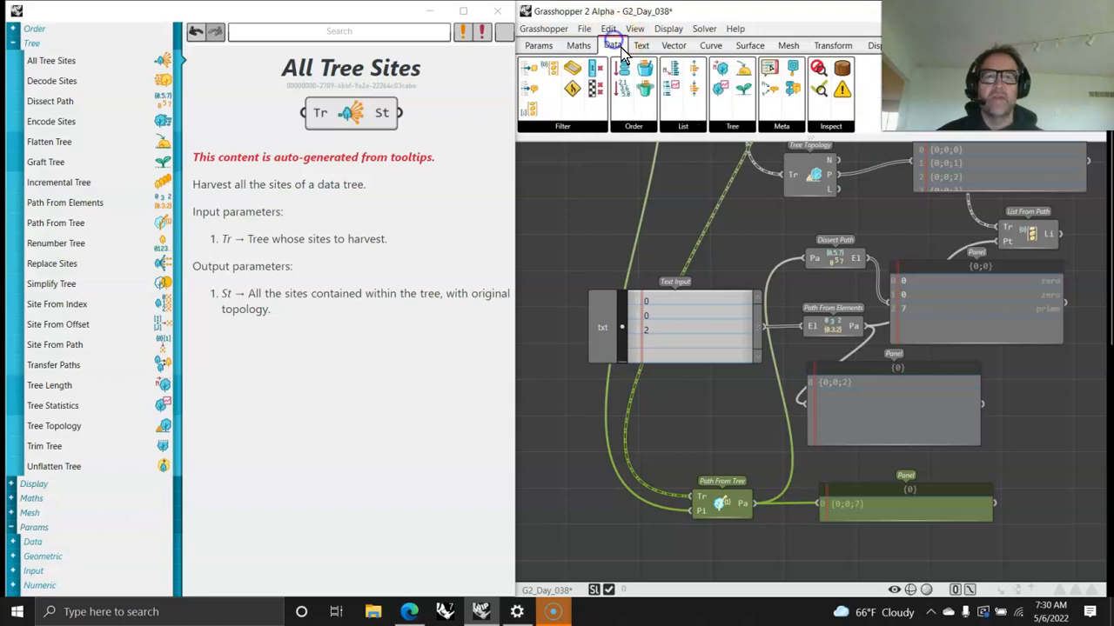
{"action": "left_click", "coordinate": [734, 129]}
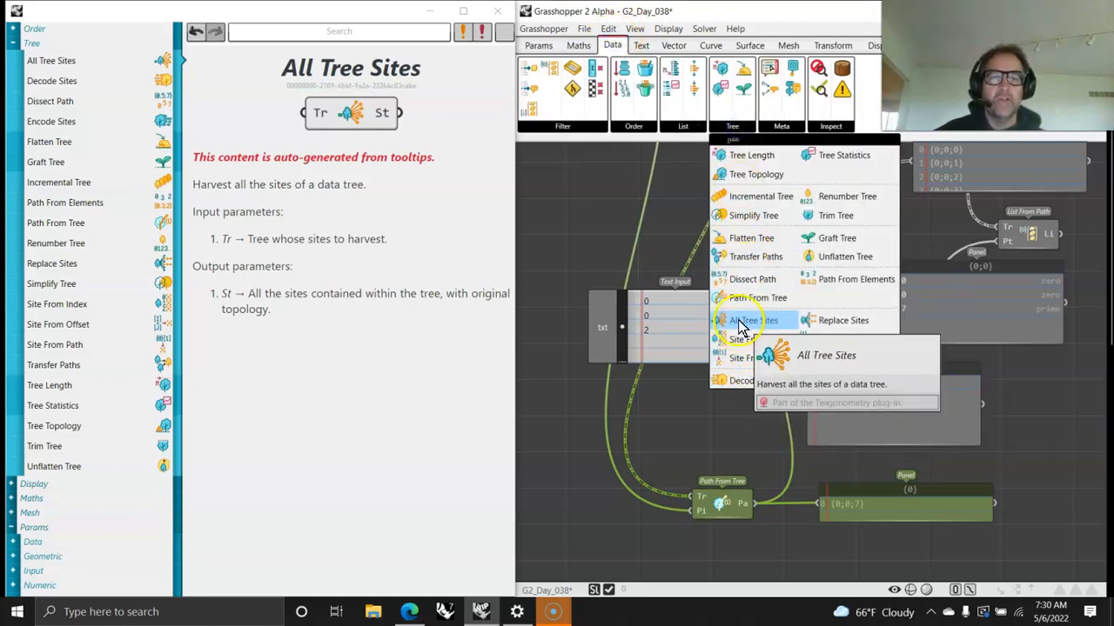
{"action": "left_click_drag", "start_coordinate": [761, 567], "coordinate": [723, 417]}
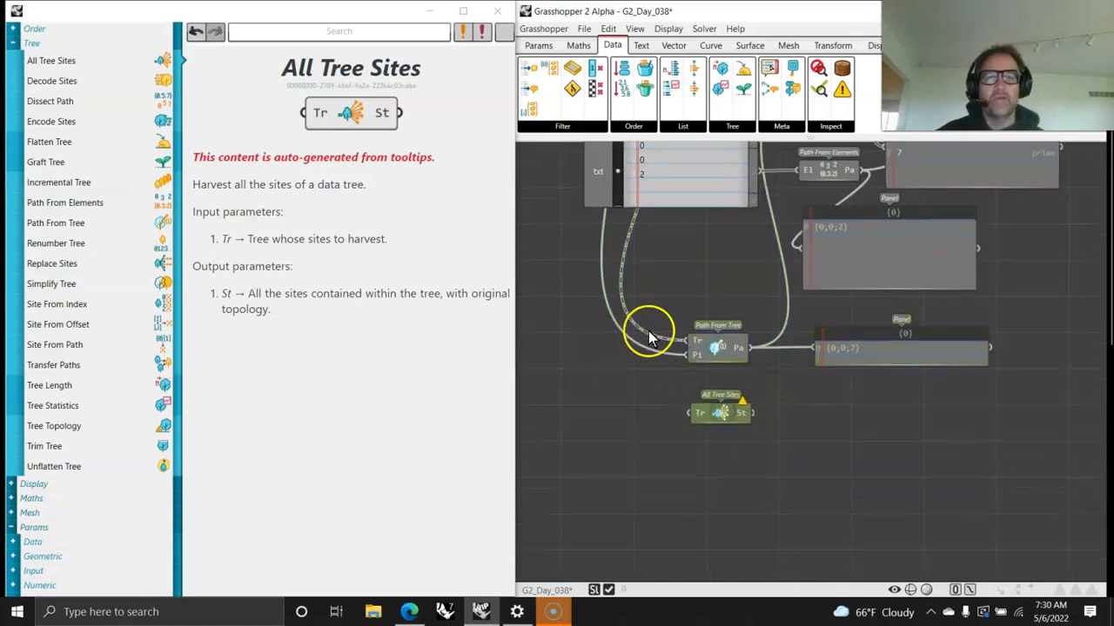
Step: Add a Relay above Path From Tree, route the point tree through it, and connect it to Path From Tree and All Tree Sites
{"action": "double_click", "coordinate": [679, 271]}
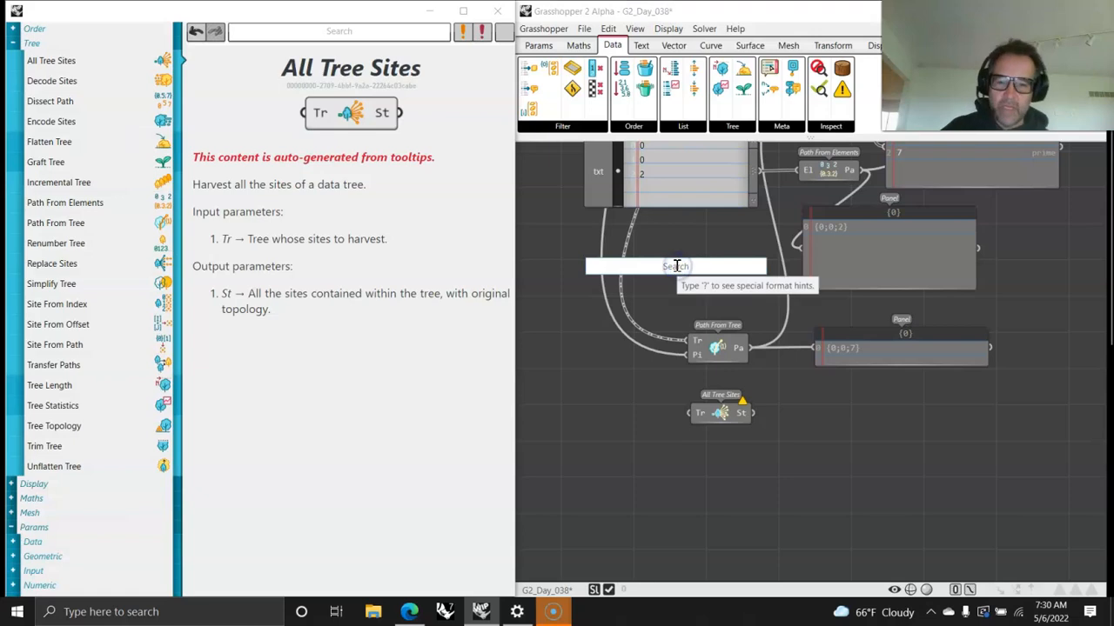
{"action": "type", "text": "relay"}
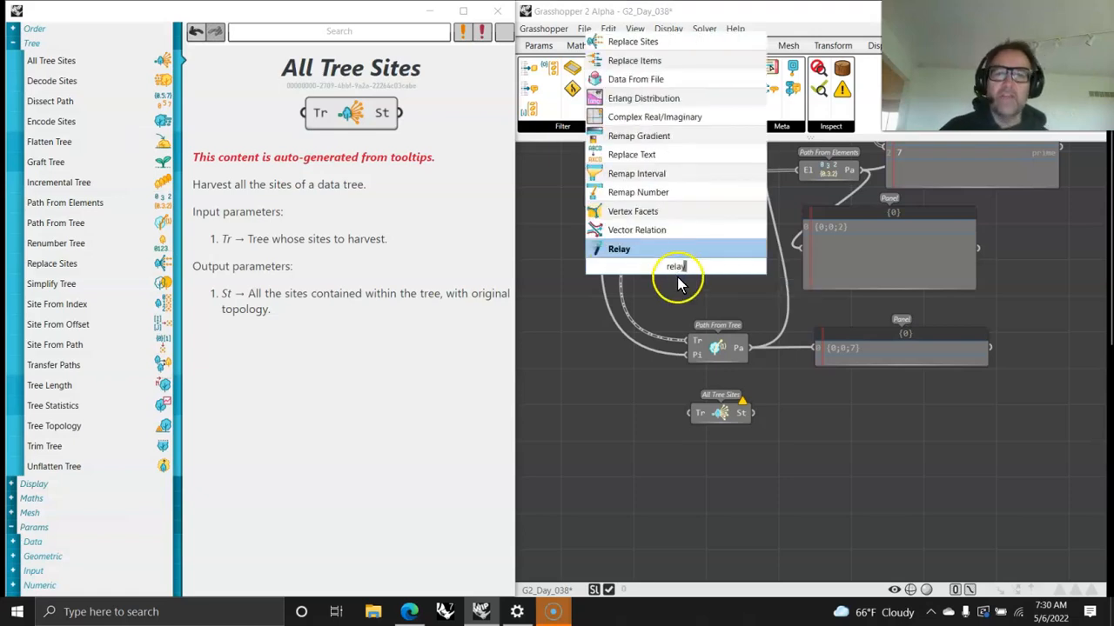
{"action": "left_click", "coordinate": [622, 250]}
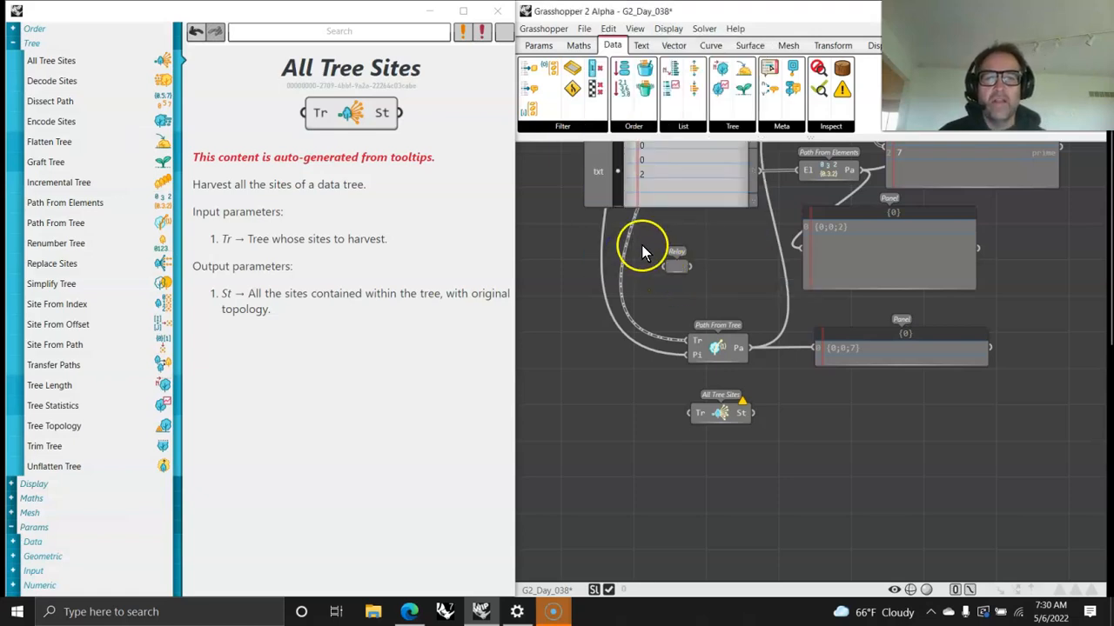
{"action": "mouse_move", "coordinate": [692, 341]}
{"action": "mouse_move", "coordinate": [692, 341]}
{"action": "left_mouse_down"}
{"action": "mouse_move", "coordinate": [649, 274]}
{"action": "mouse_move", "coordinate": [664, 267]}
{"action": "mouse_move", "coordinate": [689, 339]}
{"action": "left_mouse_up"}
{"action": "left_click_drag", "start_coordinate": [692, 268], "coordinate": [716, 473]}
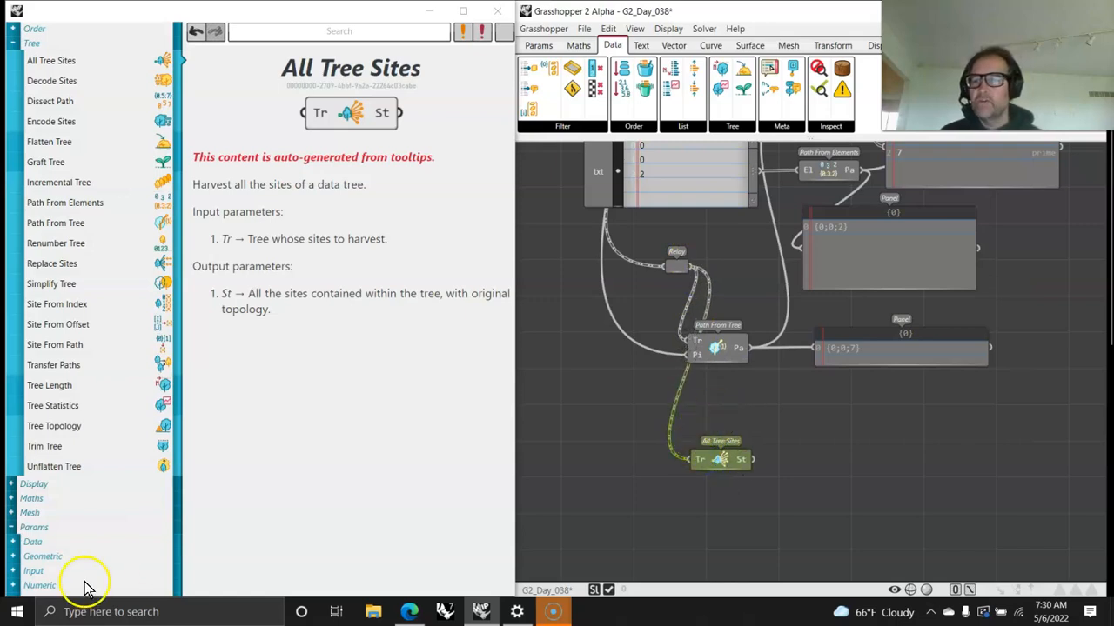
Step: Examine the whole definition and browse the available Order, List, Tree and Filter components
{"action": "scroll", "coordinate": [805, 470], "scroll_direction": "down", "scroll_amount": 5}
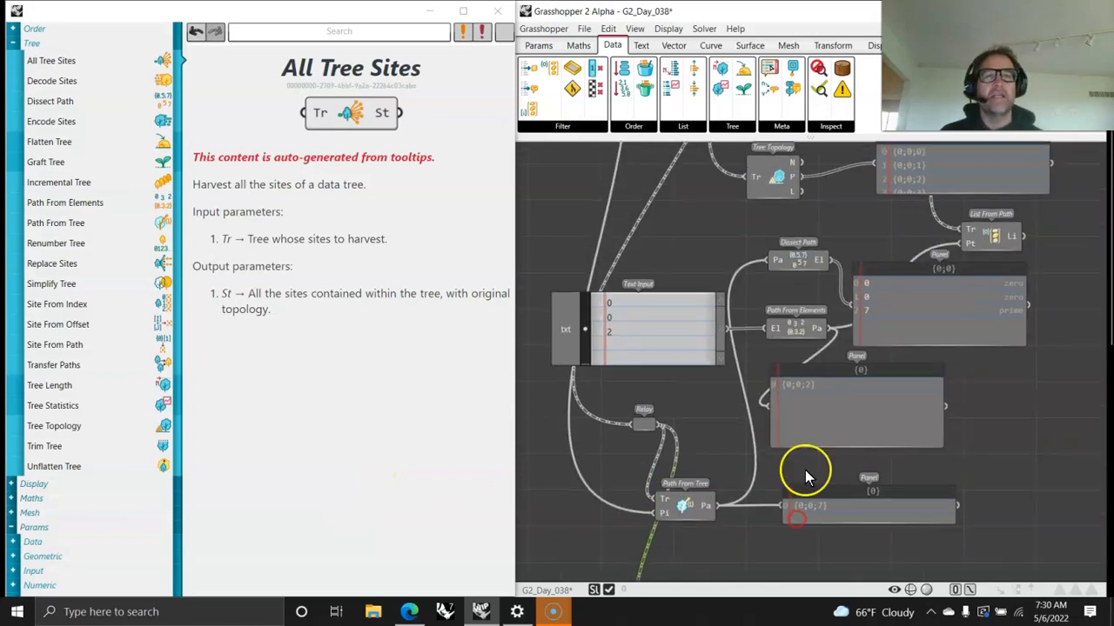
{"action": "mouse_move", "coordinate": [823, 315]}
{"action": "right_mouse_down"}
{"action": "mouse_move", "coordinate": [811, 370]}
{"action": "mouse_move", "coordinate": [805, 315]}
{"action": "mouse_move", "coordinate": [815, 310]}
{"action": "right_mouse_up"}
{"action": "left_click", "coordinate": [687, 128]}
{"action": "left_click", "coordinate": [731, 129]}
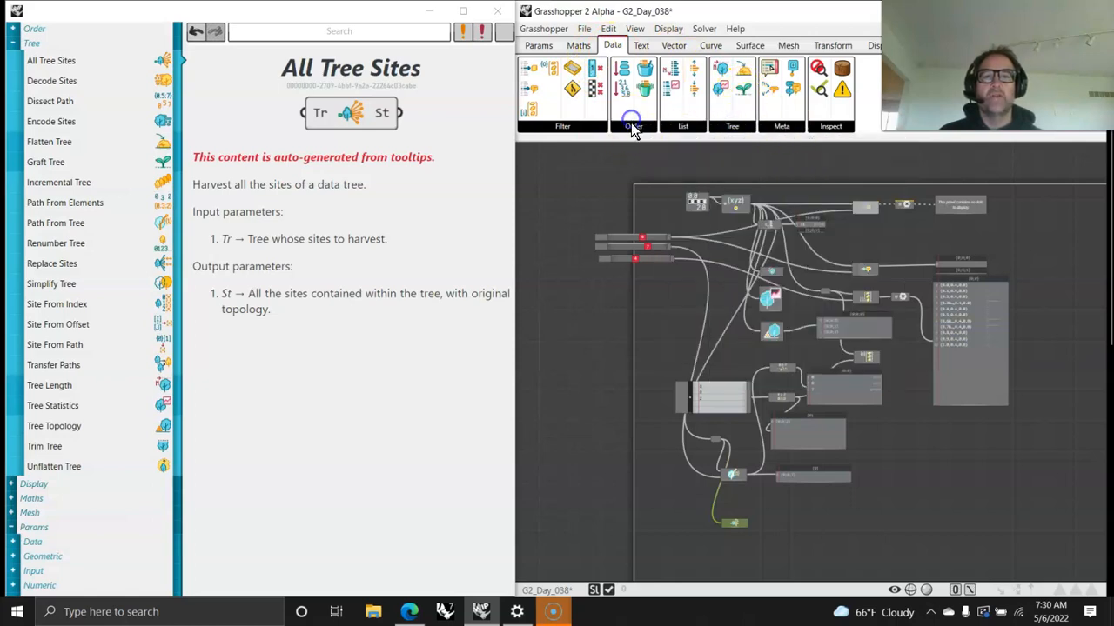
{"action": "left_click", "coordinate": [634, 126]}
{"action": "left_click", "coordinate": [733, 128]}
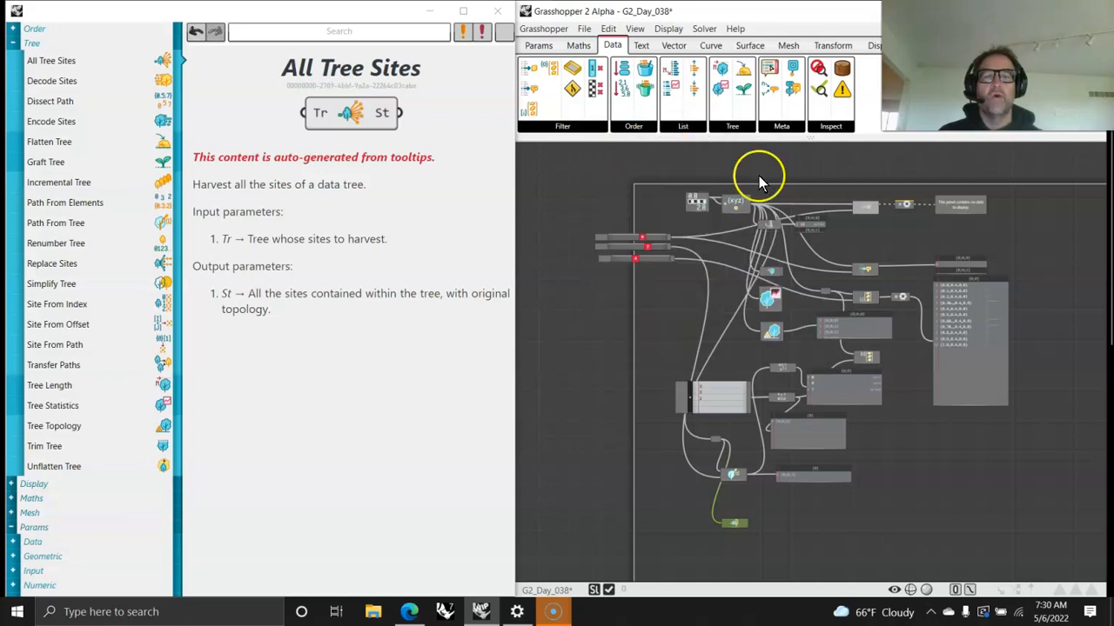
{"action": "left_click", "coordinate": [560, 125]}
{"action": "left_click", "coordinate": [559, 126]}
{"action": "left_click", "coordinate": [559, 127]}
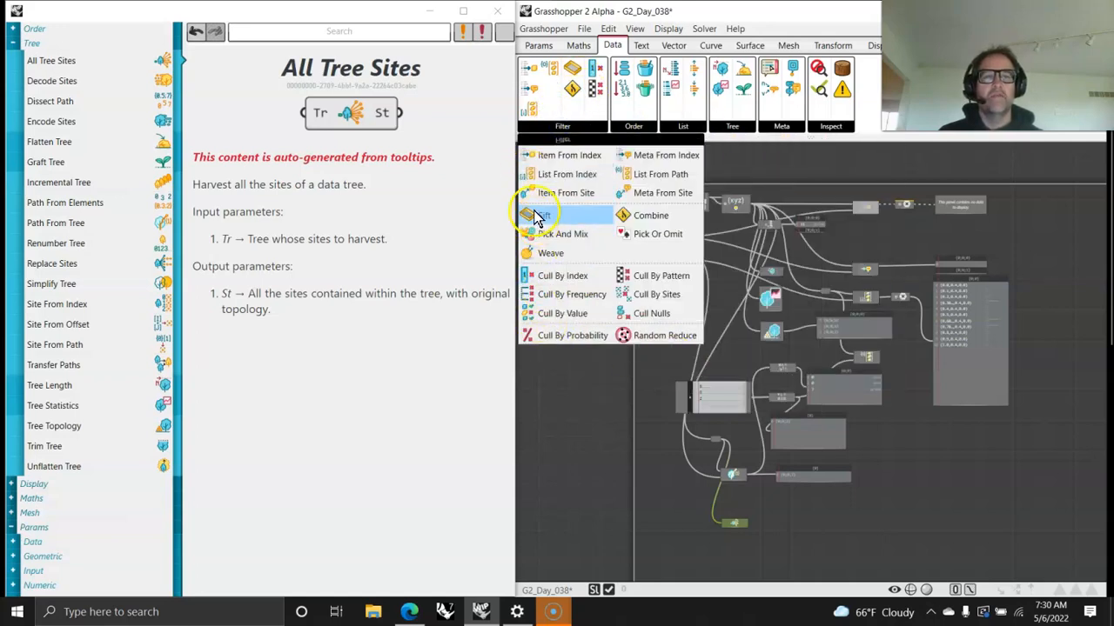
{"action": "left_click", "coordinate": [587, 428]}
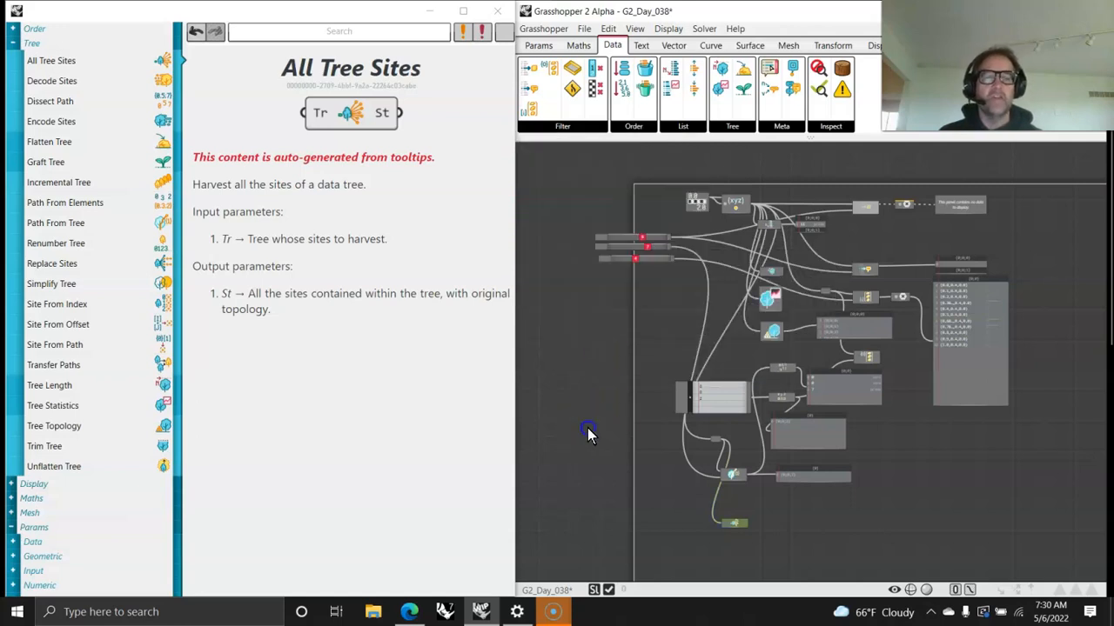